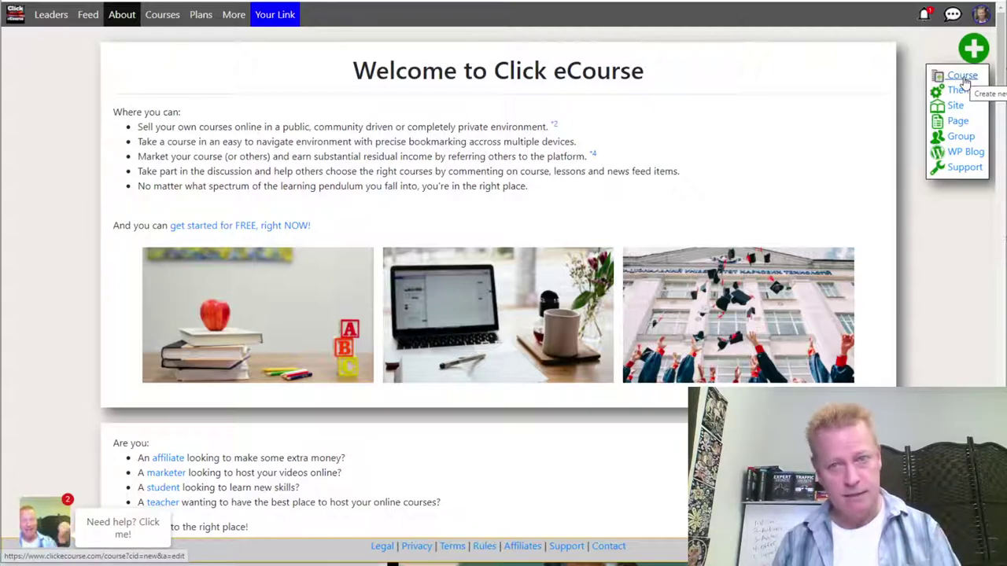
Create a new course and title it "Chrome Social Pros Master Class".
left_click(963, 76)
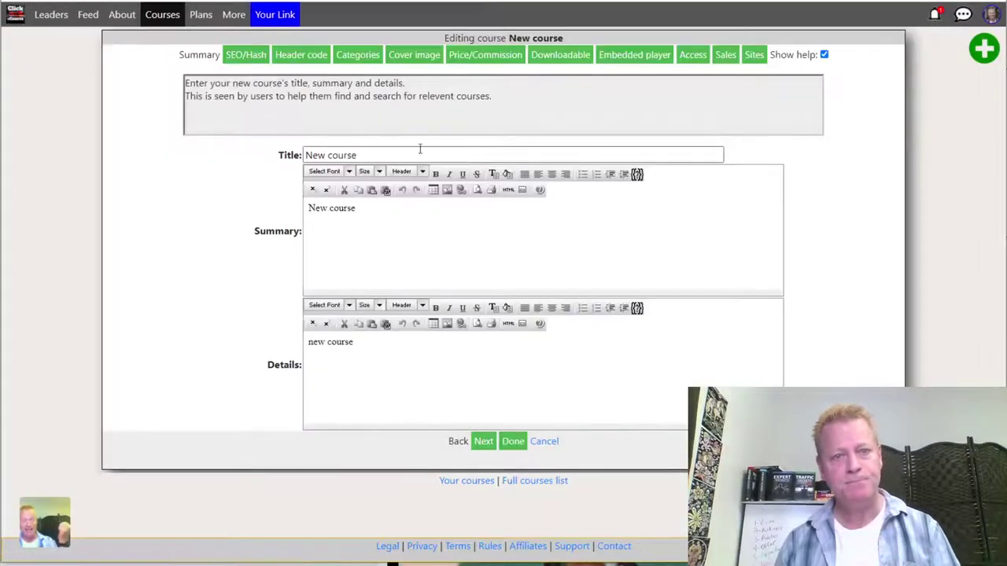
left_click_drag(383, 155, 279, 158)
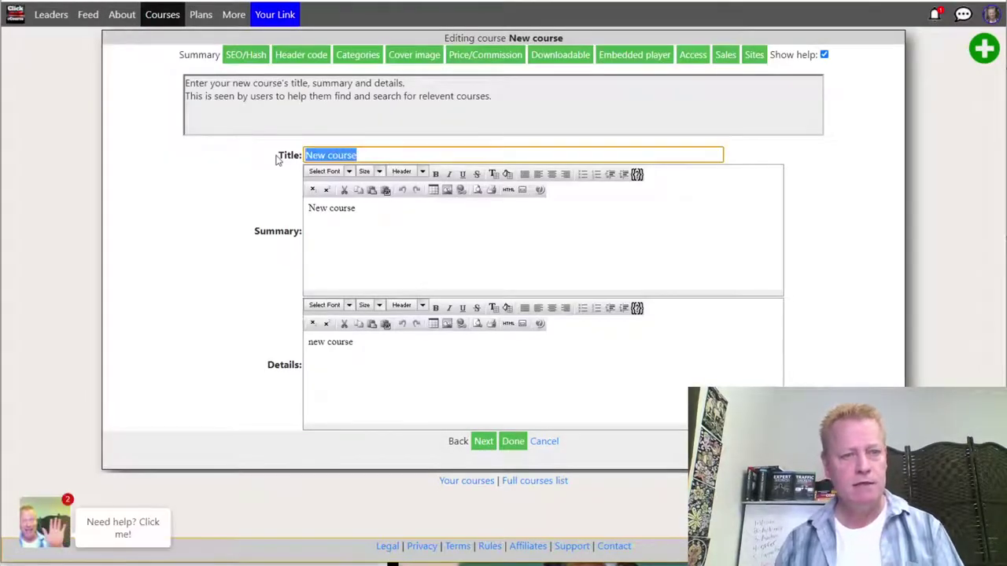
type("Chrome")
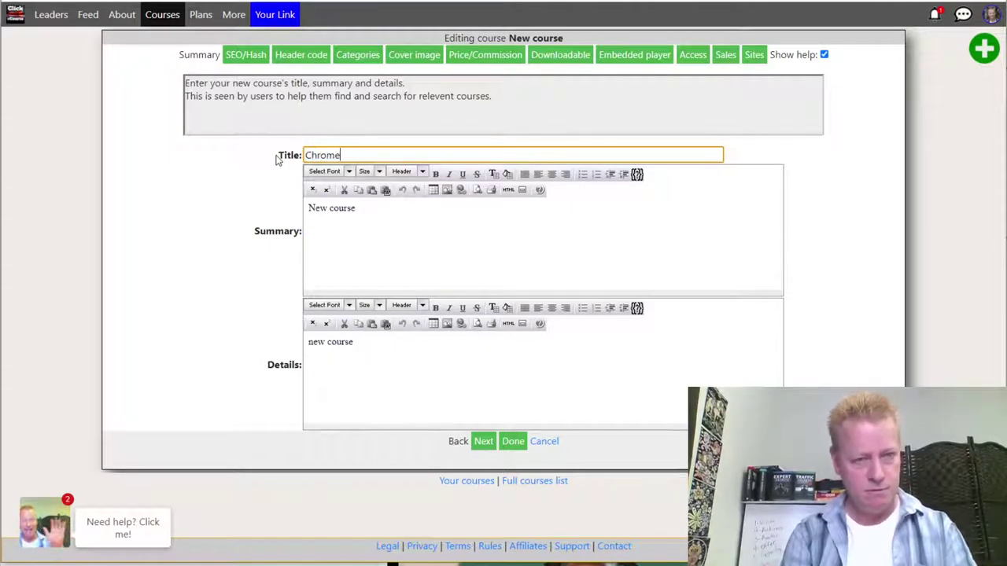
type(" Social Pro")
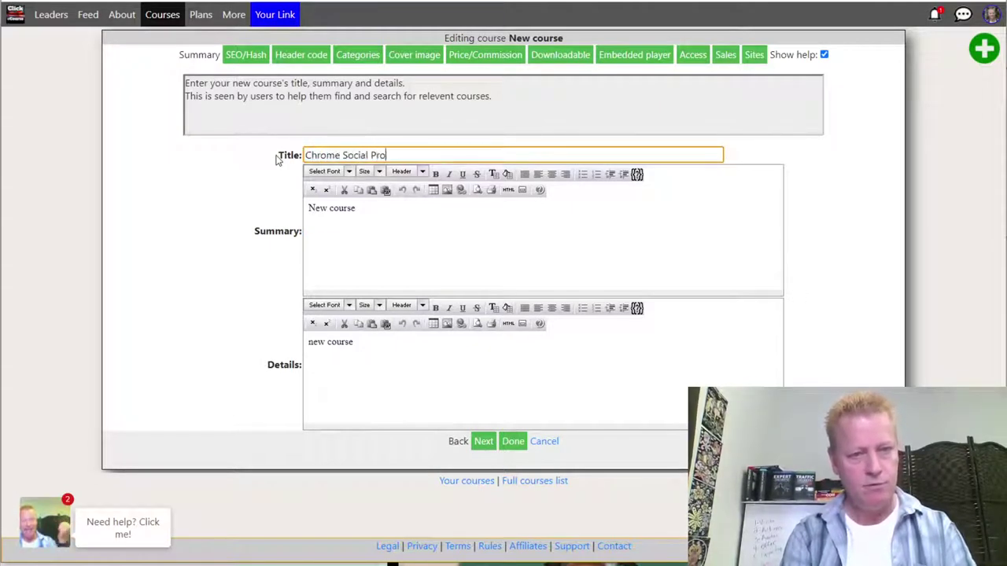
type("s Master")
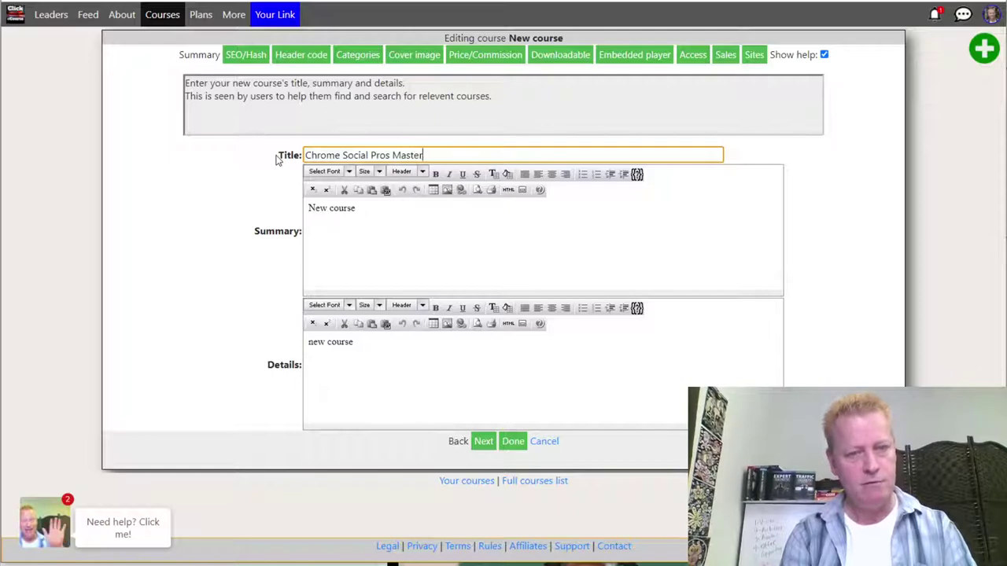
type(" Class")
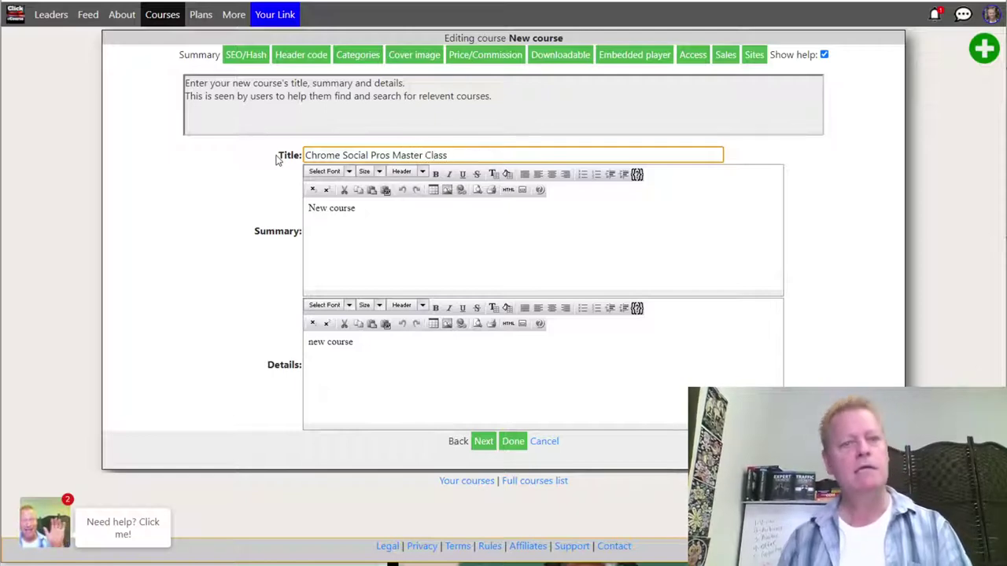
Replace the course summary with "Learn the ins and outs of starting and running your own software business with a Chrome Extension".
left_click_drag(367, 209, 270, 213)
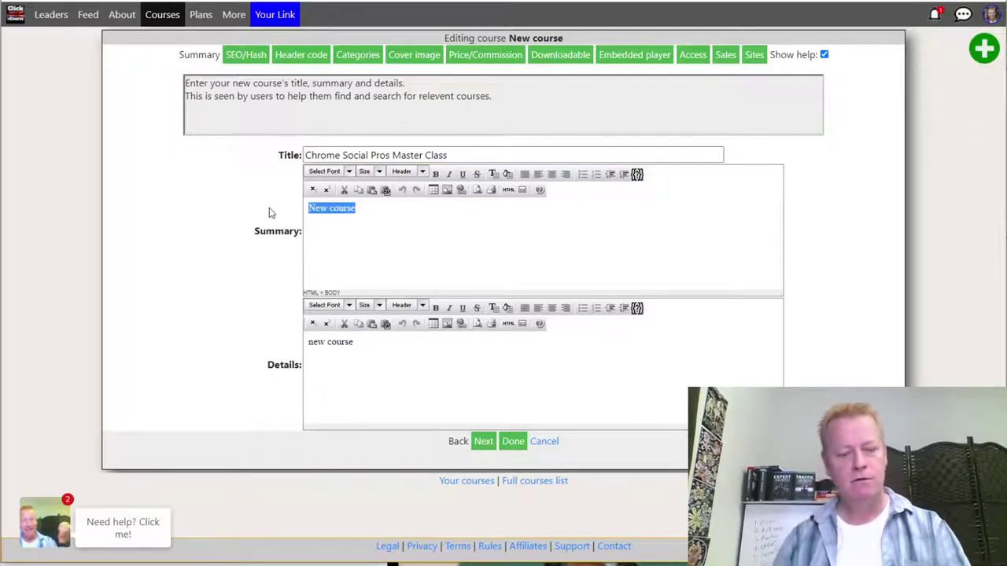
type("Learn the")
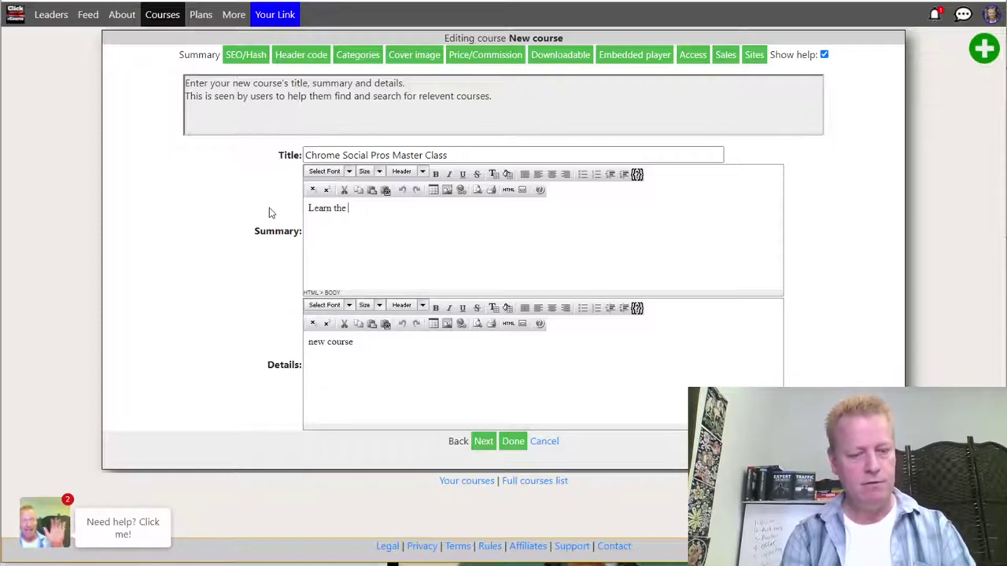
type(" in")
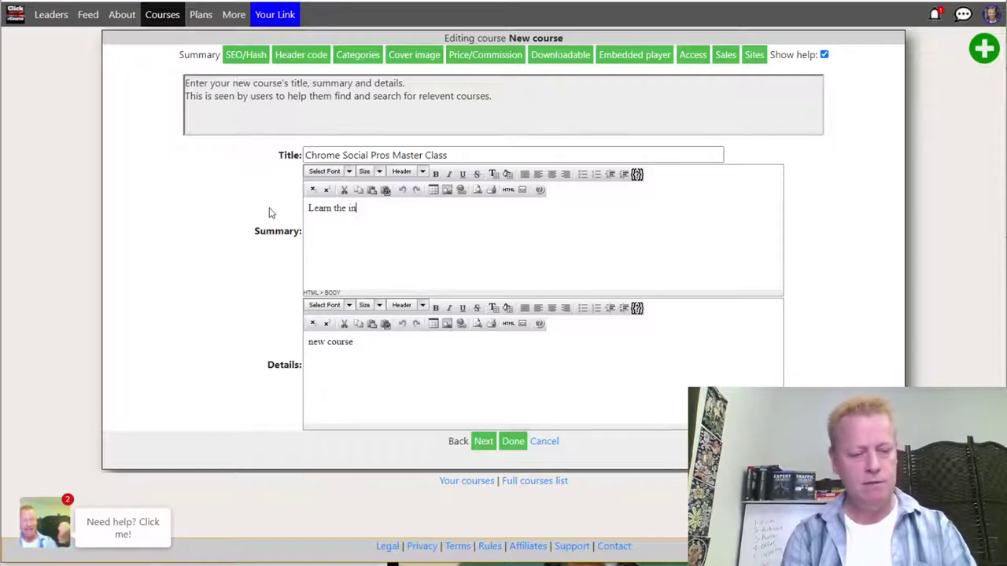
type("s and outs of")
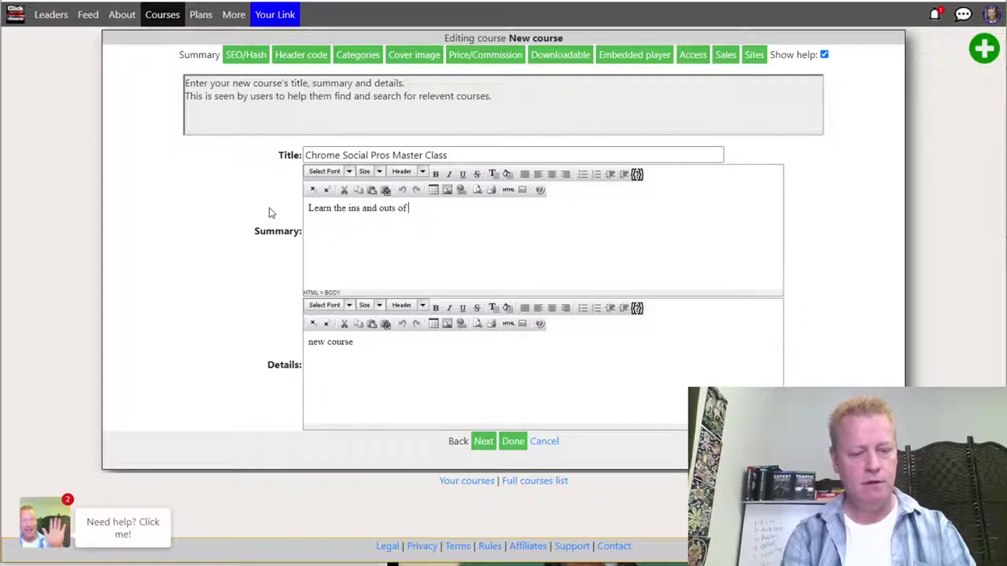
type(" starting")
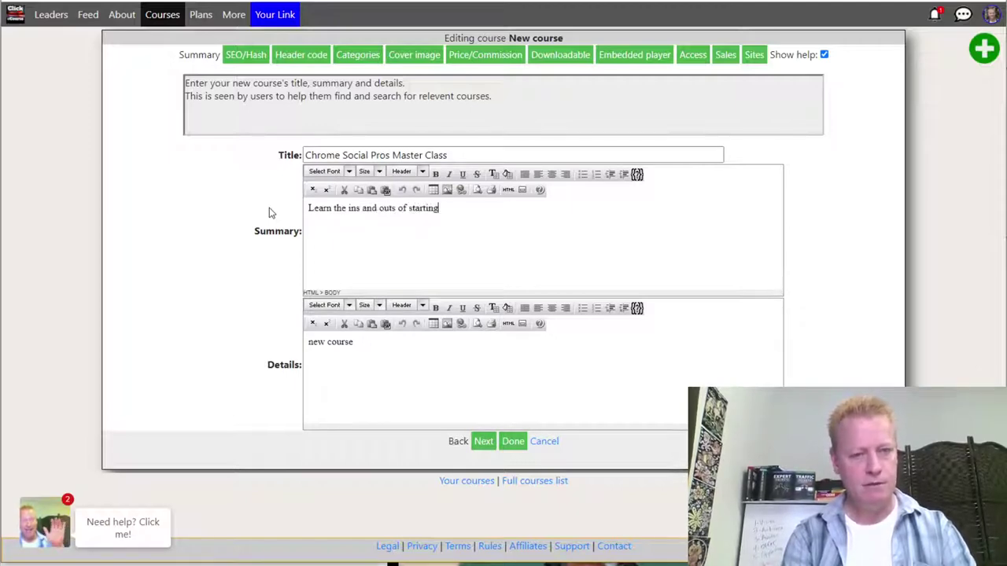
type(" and ")
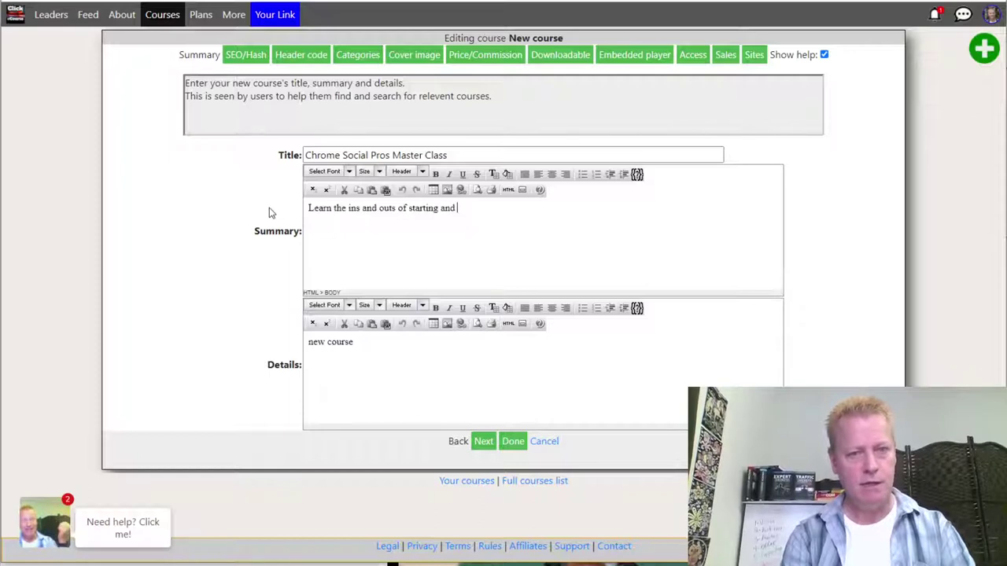
type("running you ow")
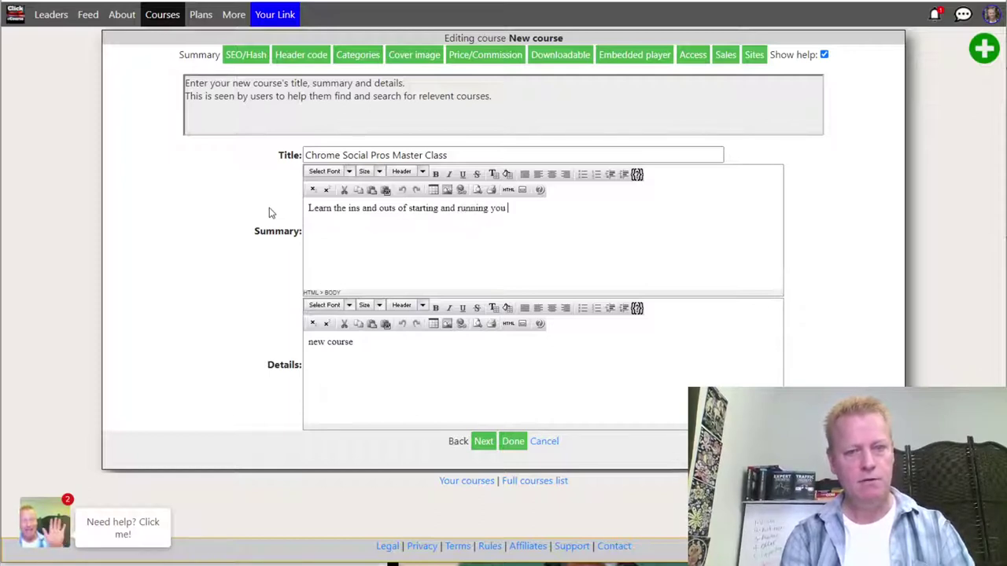
key("BackSpace")
key("BackSpace")
key("BackSpace")
type("r own")
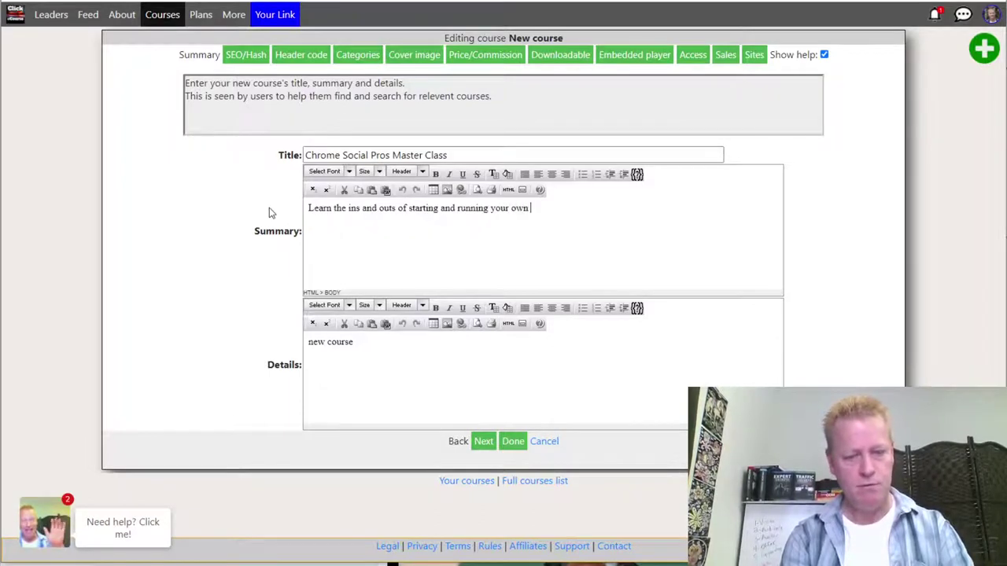
type(" software busing")
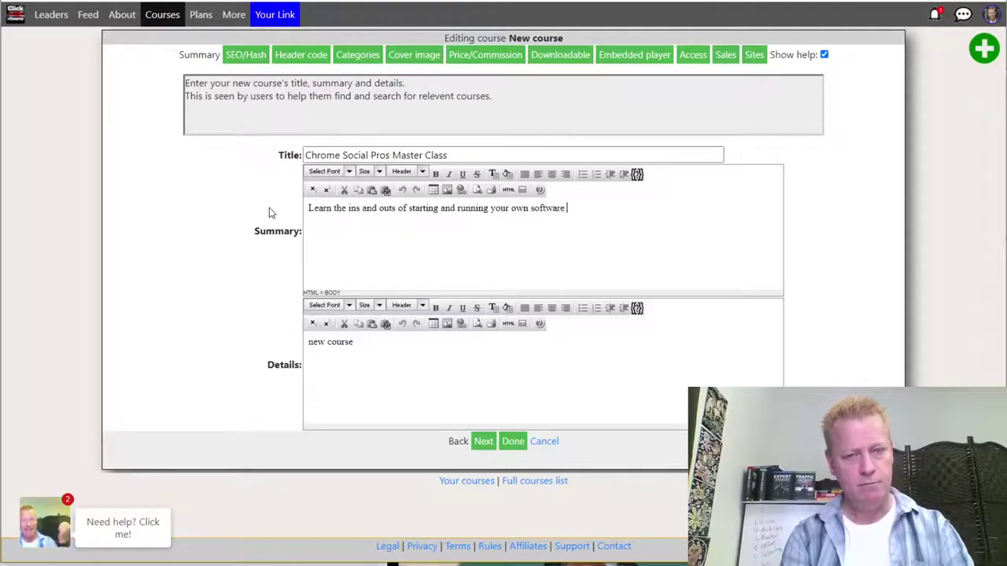
key("BackSpace")
type("siness")
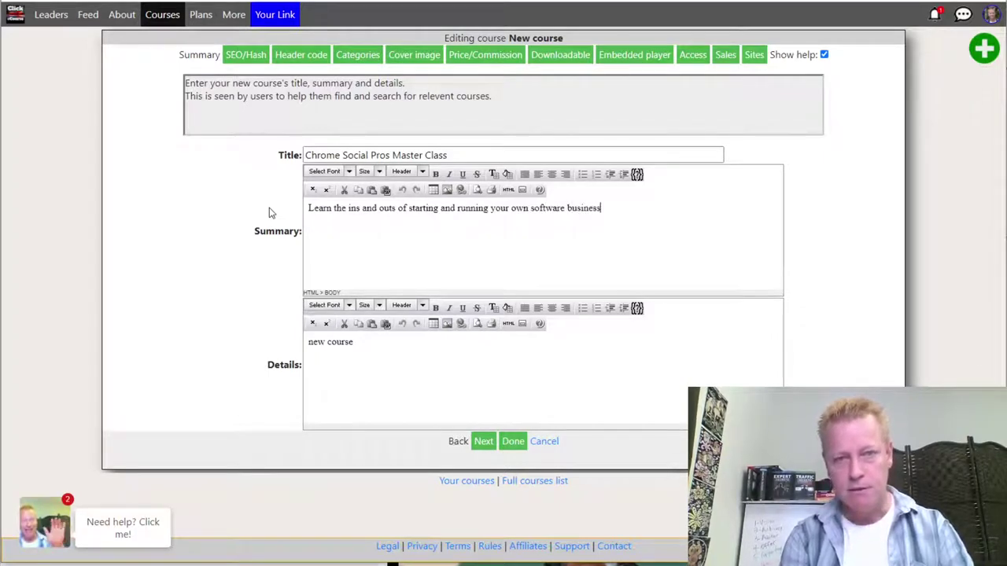
type(" with a Chrome ")
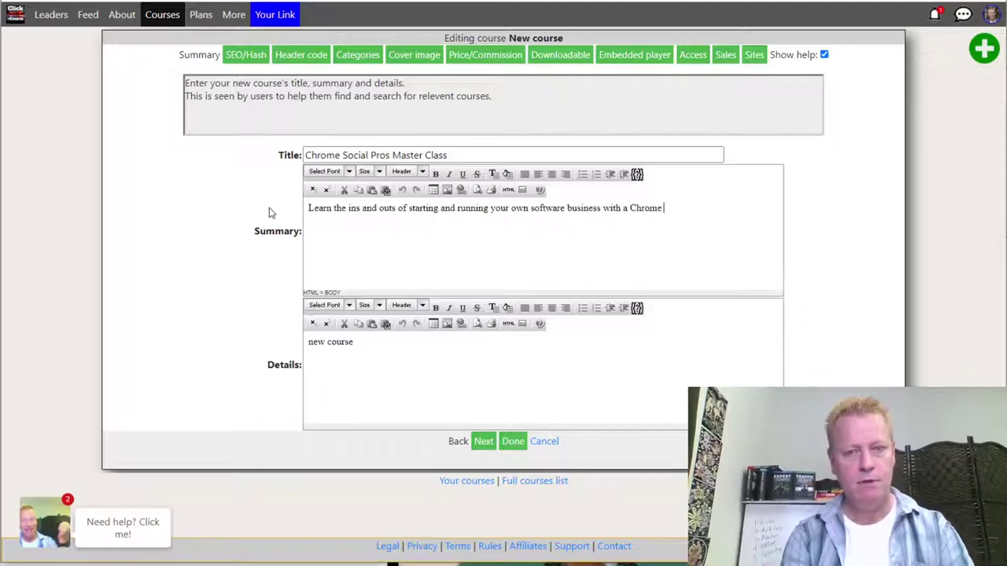
type("Extension")
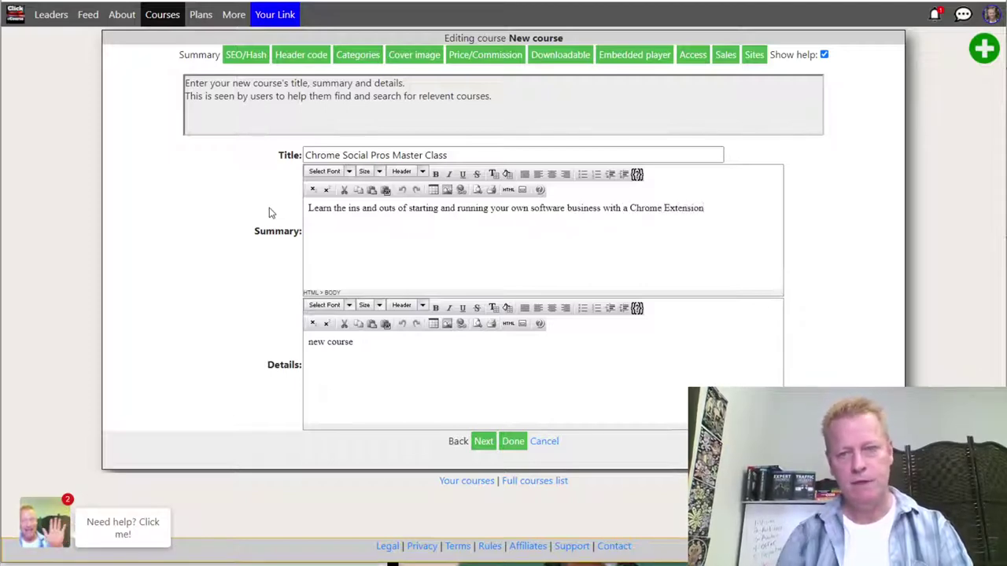
Replace the placeholder course details with "In this live master class, we will go though each step to".
left_click_drag(373, 344, 282, 357)
type("IN t")
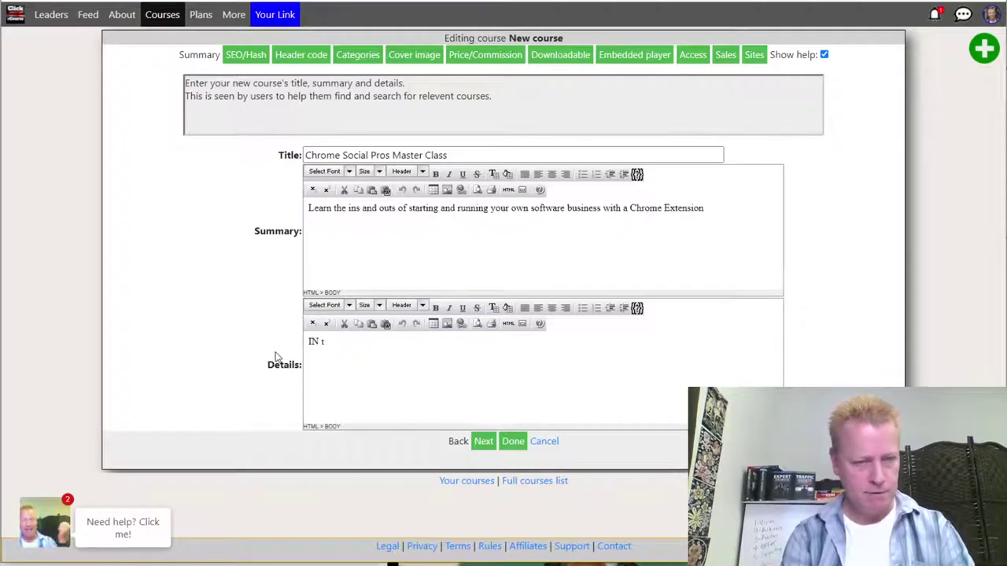
type("his this li")
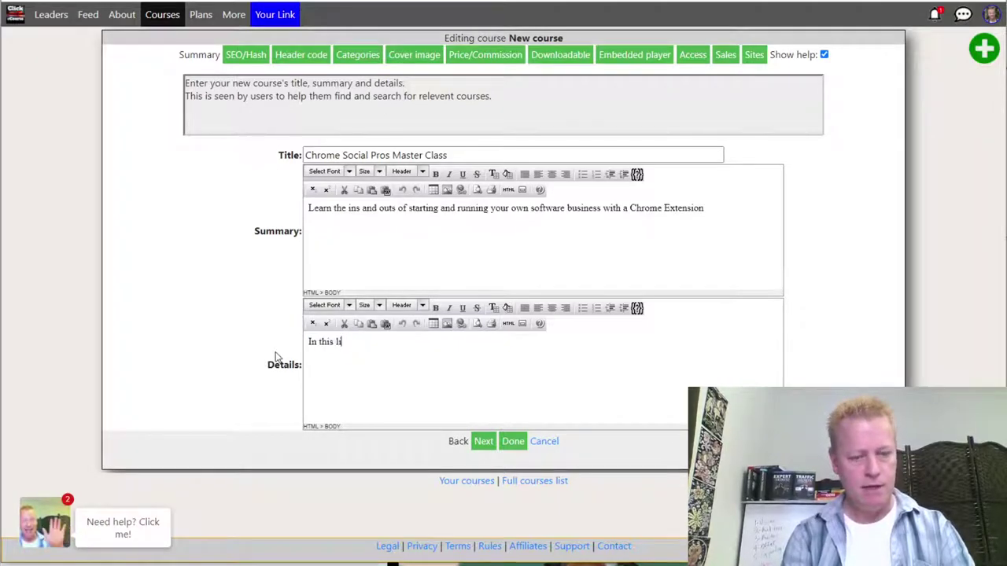
type("ve master")
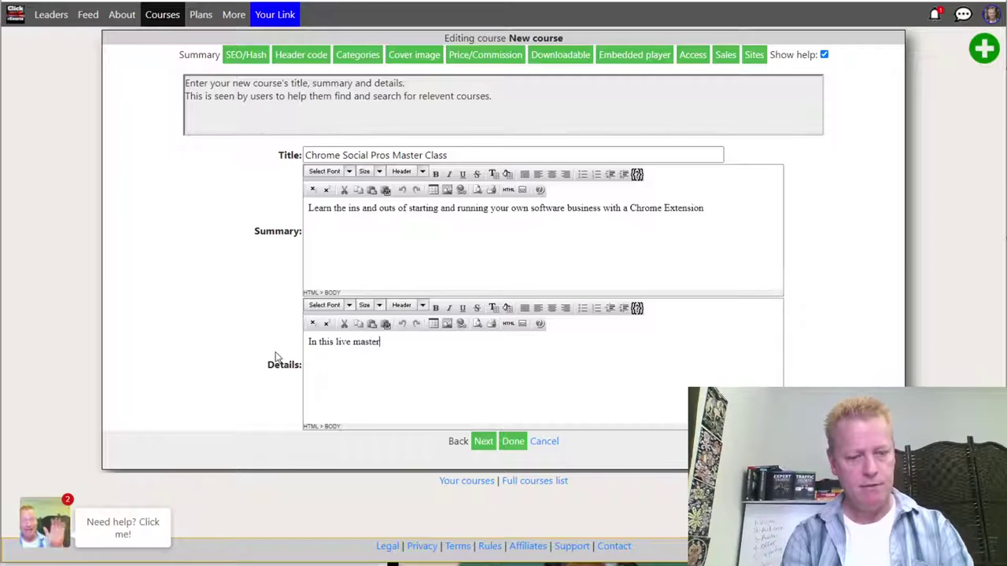
type(" cals")
key("BackSpace")
key("BackSpace")
key("BackSpace")
type("l")
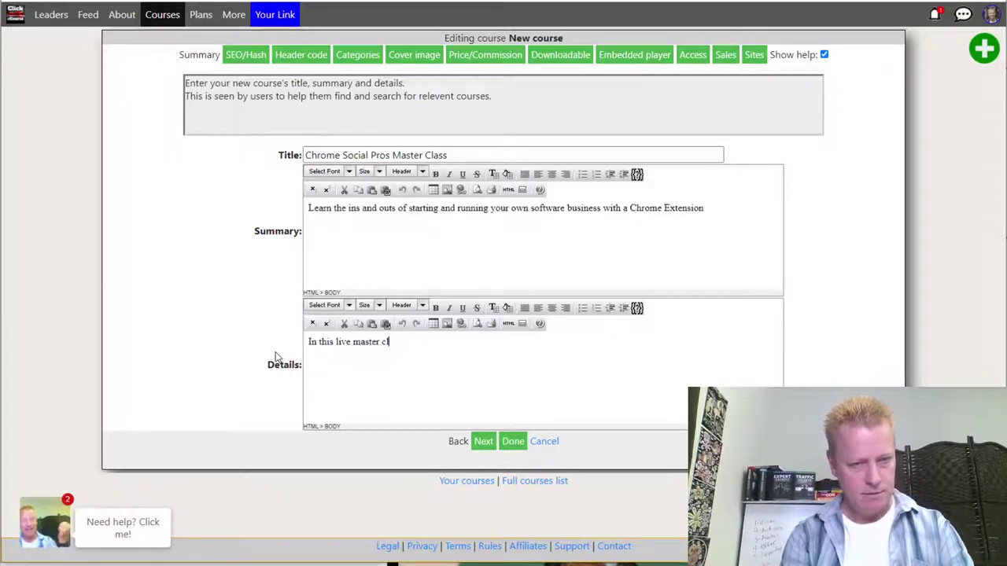
type("ass, we will go though ")
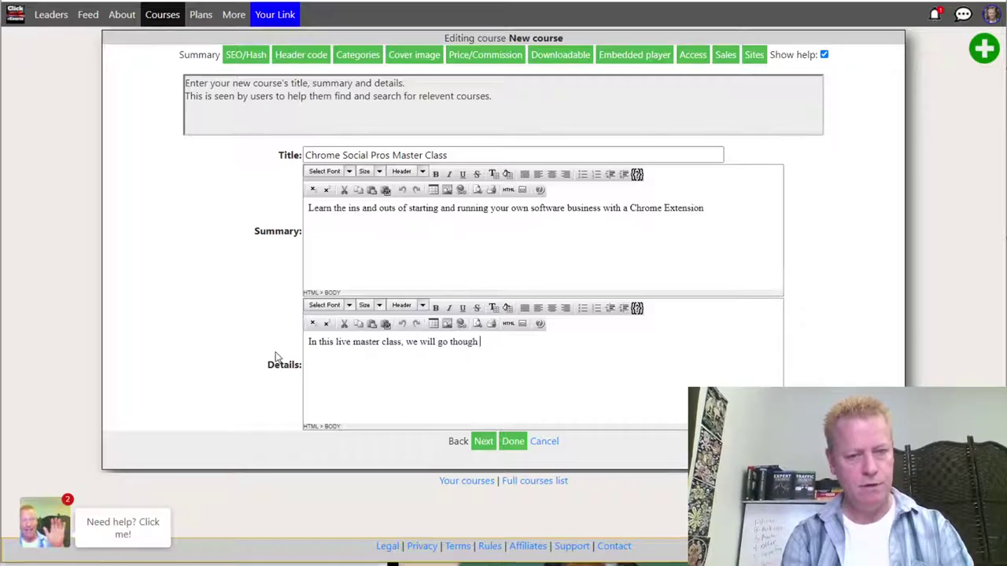
type("each step to your")
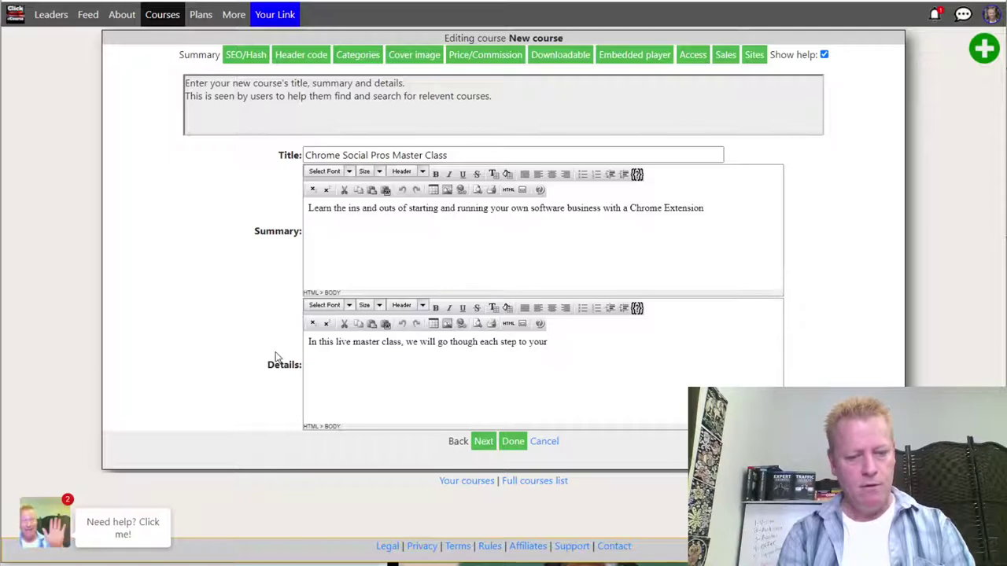
key("BackSpace")
key("BackSpace")
key("BackSpace")
key("BackSpace")
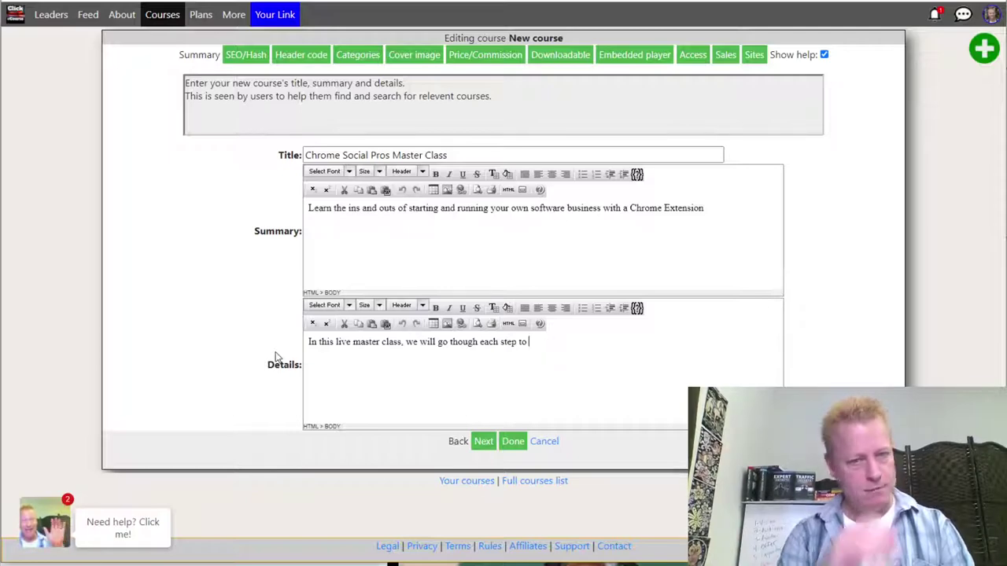
Continue the course details text with "starting your multi-million dollar chrome extension business so you", correcting the misspelled "your".
type("start")
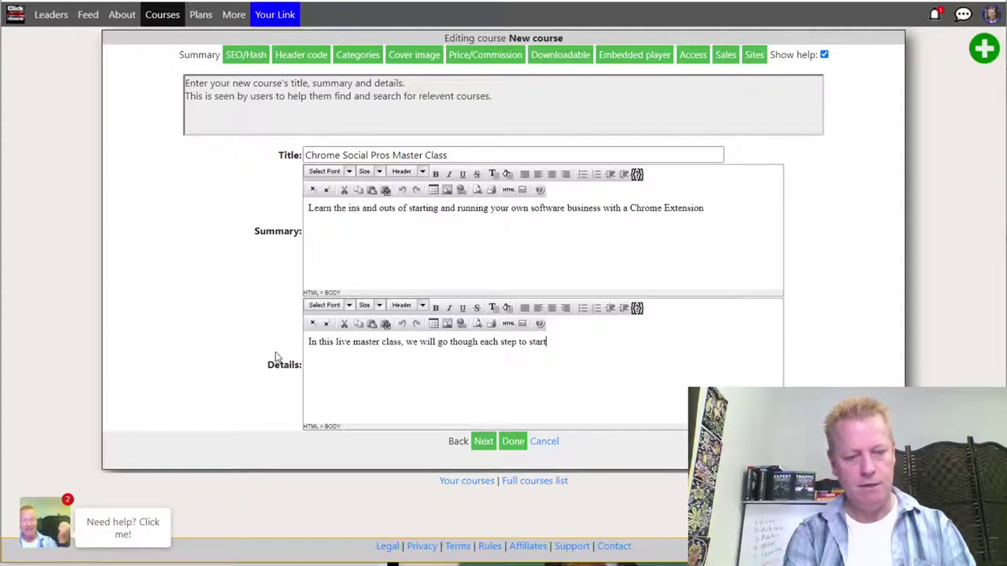
type("ing yoru multi")
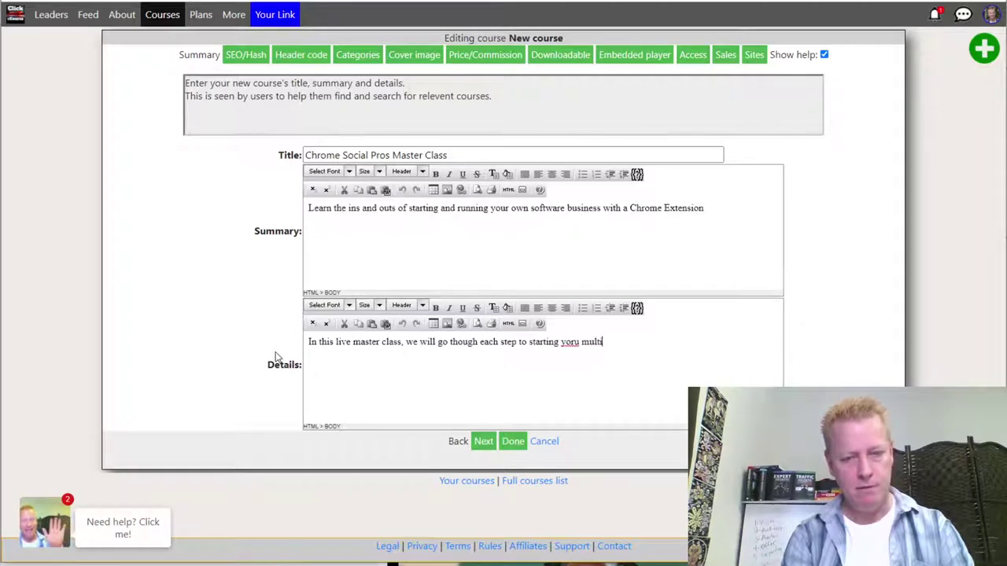
key("Left")
key("Left")
key("Left")
key("Left")
key("Left")
key("Left")
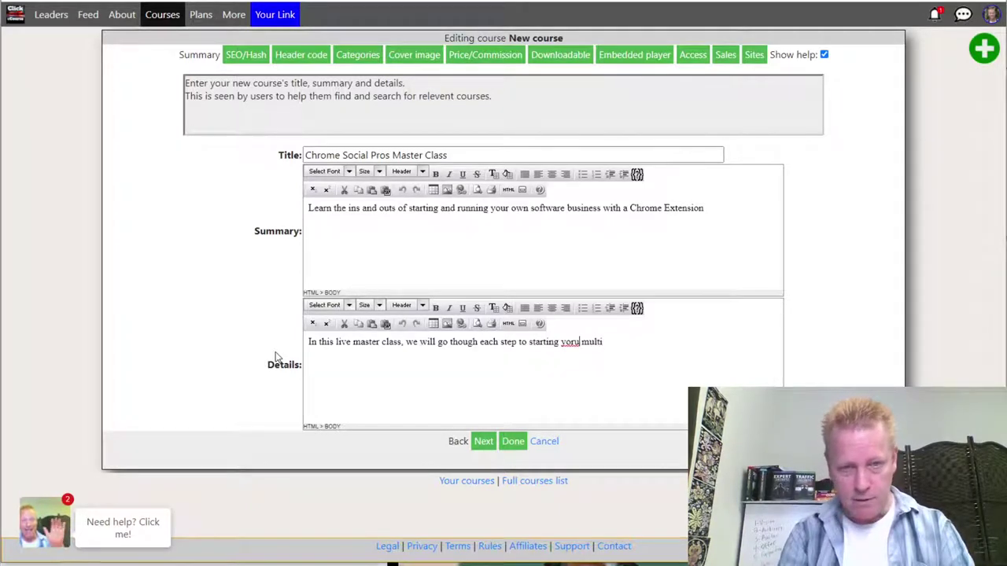
key("BackSpace")
key("BackSpace")
type("ur multi")
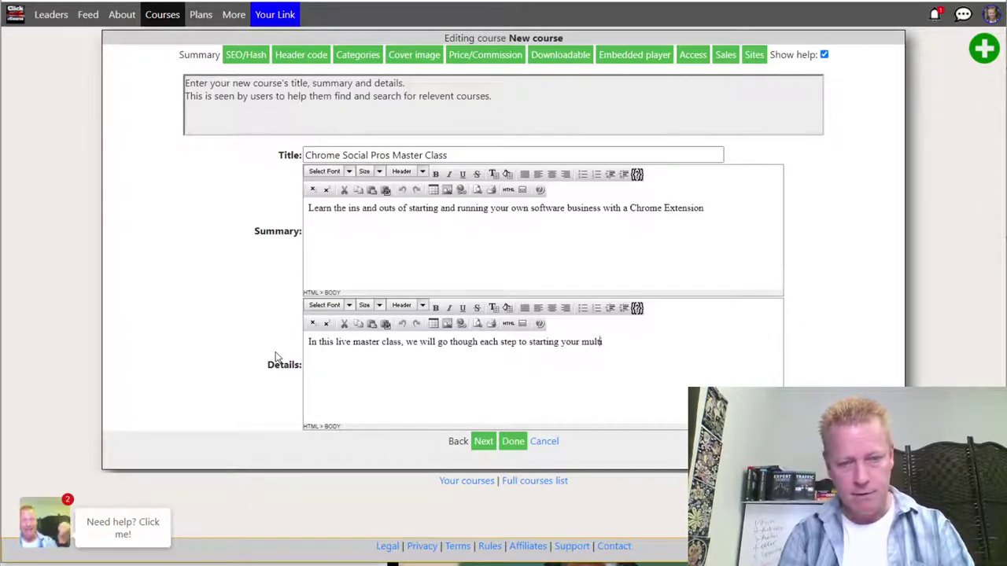
type("-milli")
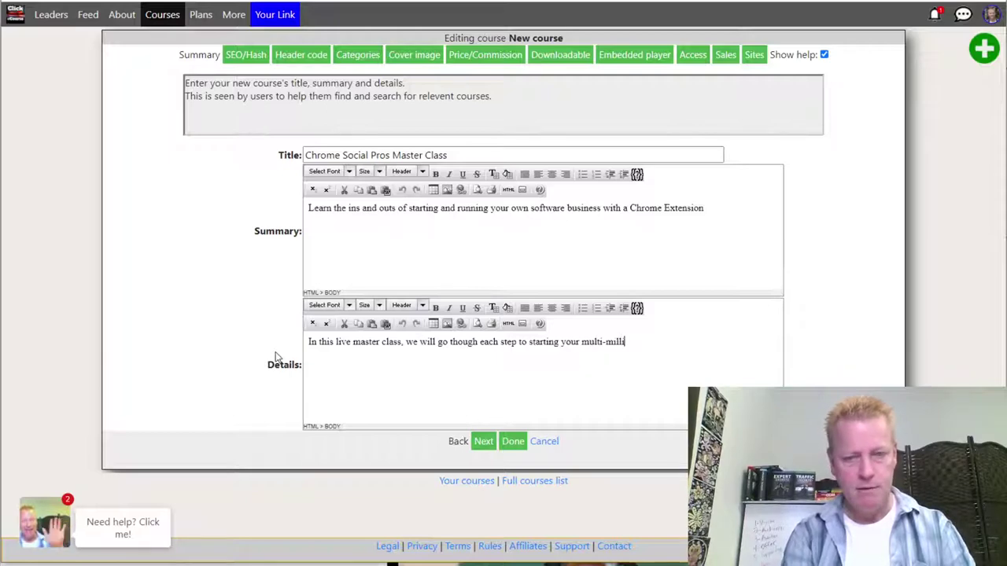
type("on dollar")
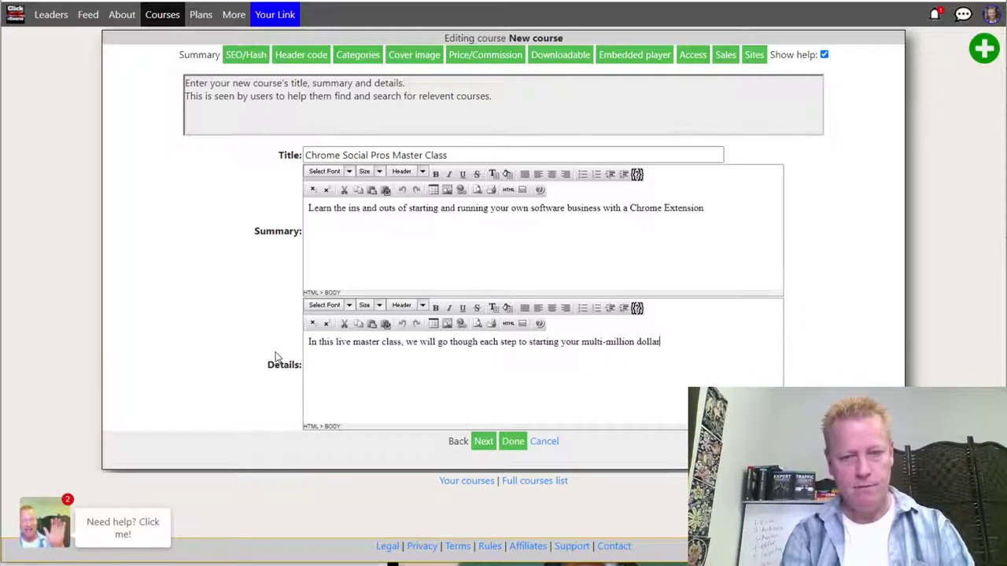
type(" chrome ")
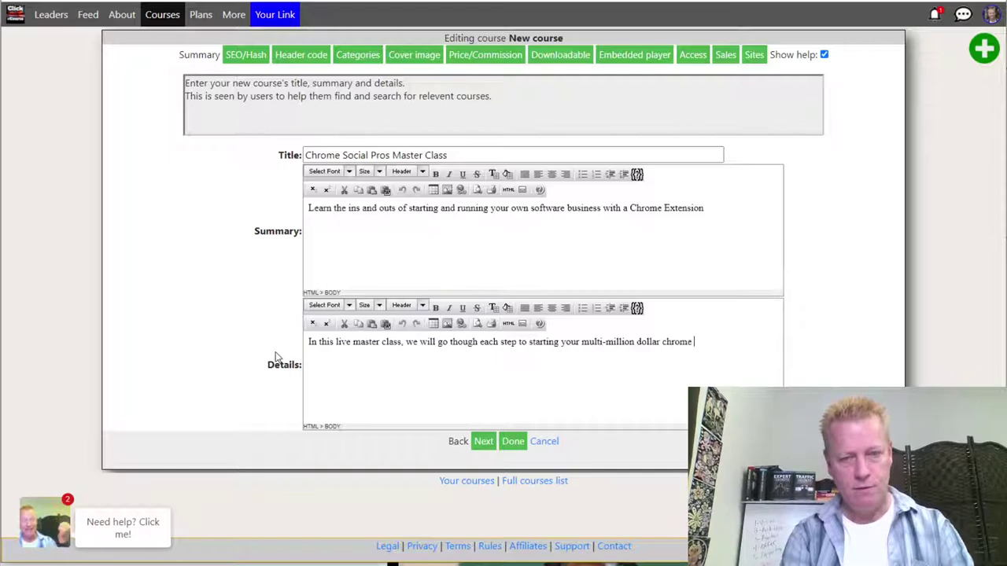
type("extension bu")
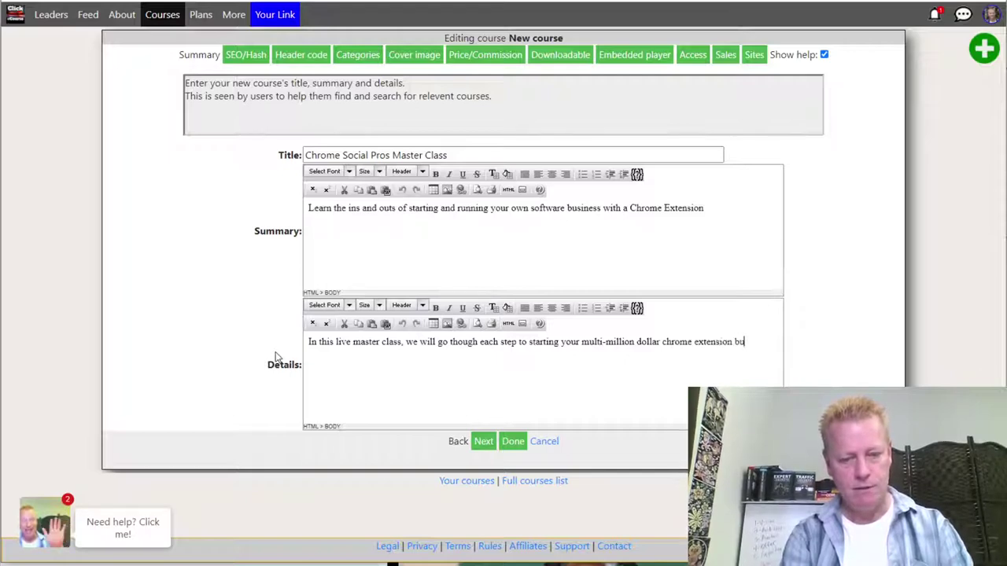
type("siness so you ")
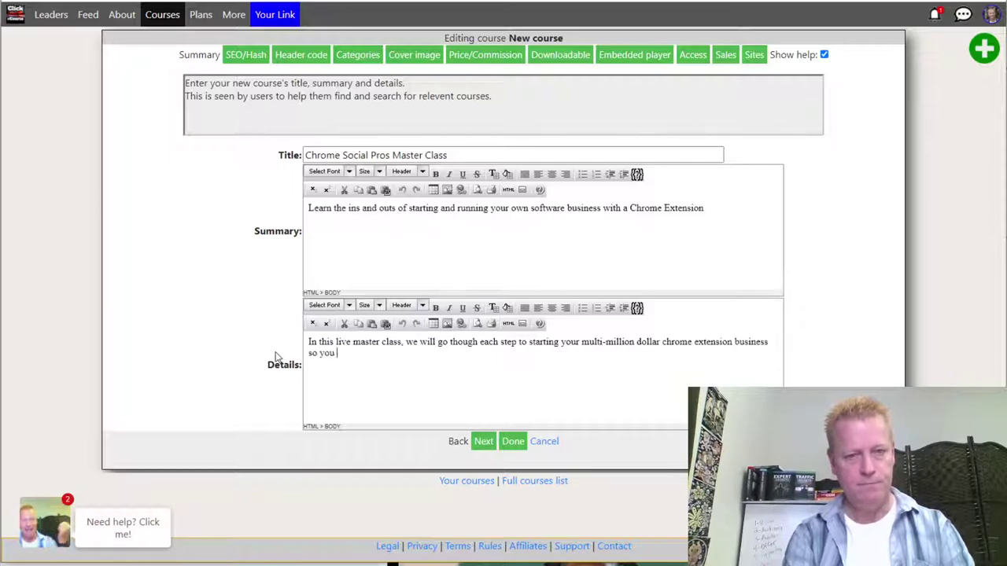
Complete the details text with "can finally quit your job and be home with your family" and go on to the cover image settings.
type("can fin")
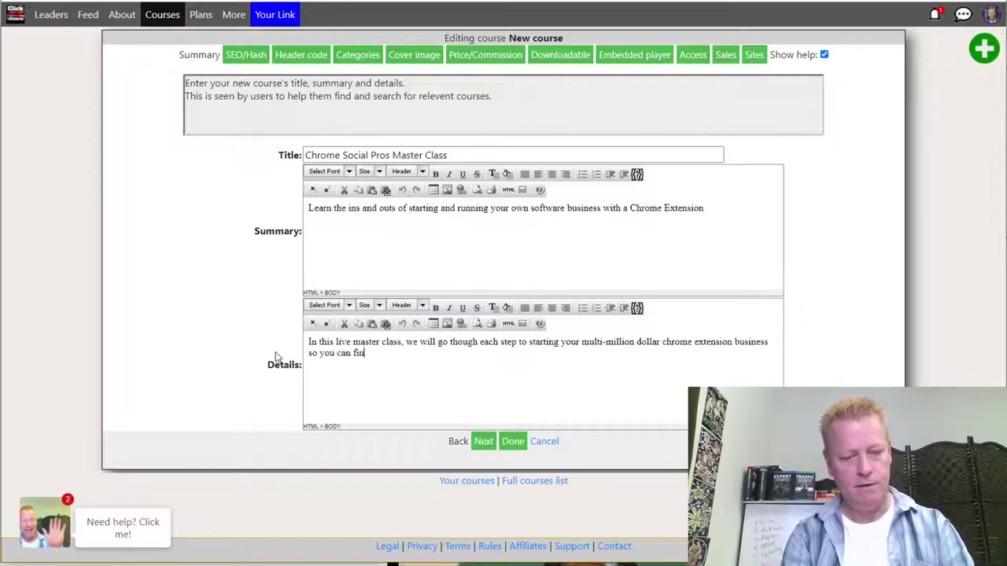
type("ally g")
type("et the")
key("BackSpace")
type("quit you")
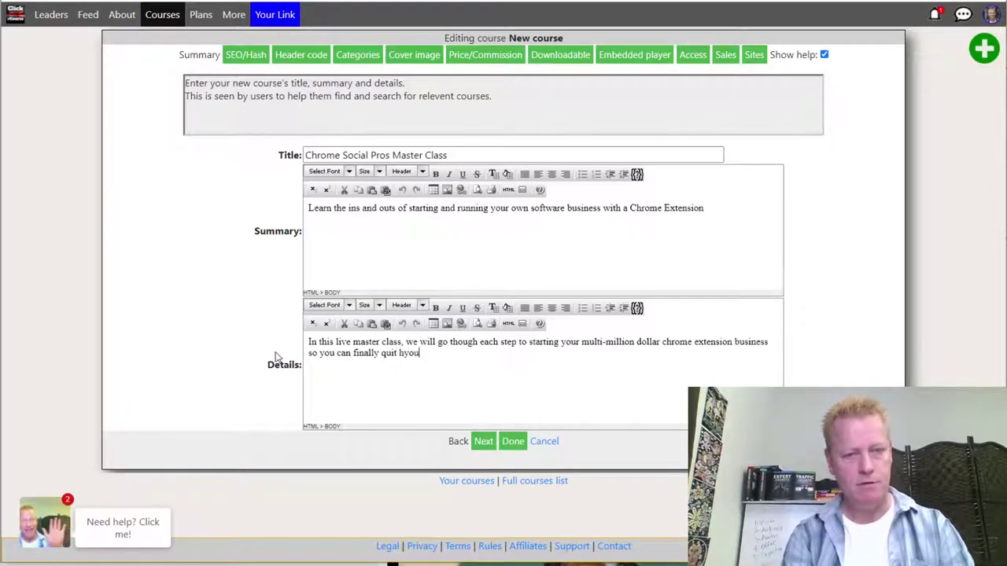
key("BackSpace")
key("BackSpace")
key("BackSpace")
type("yor")
key("BackSpace")
type("ur job and")
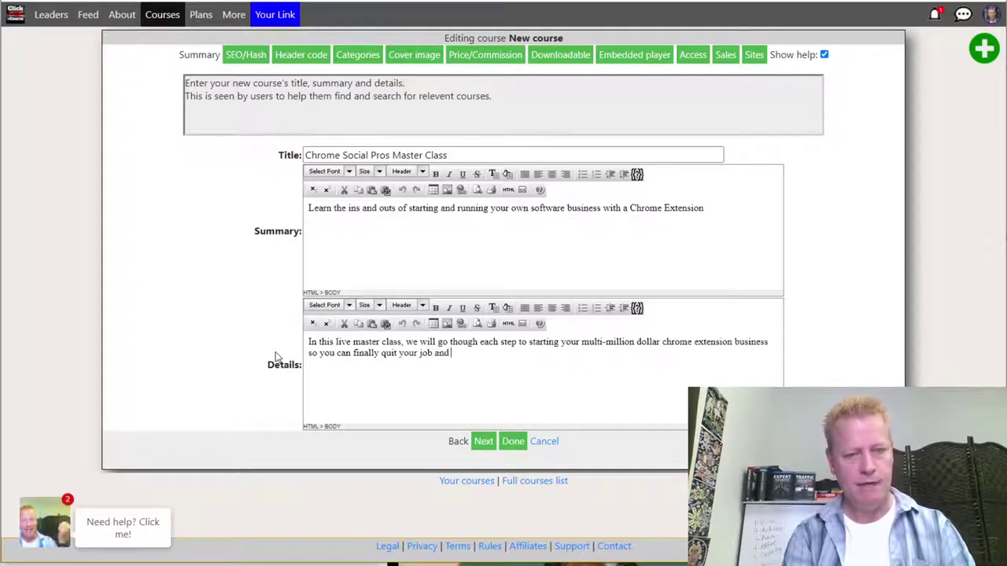
type(" be home wi")
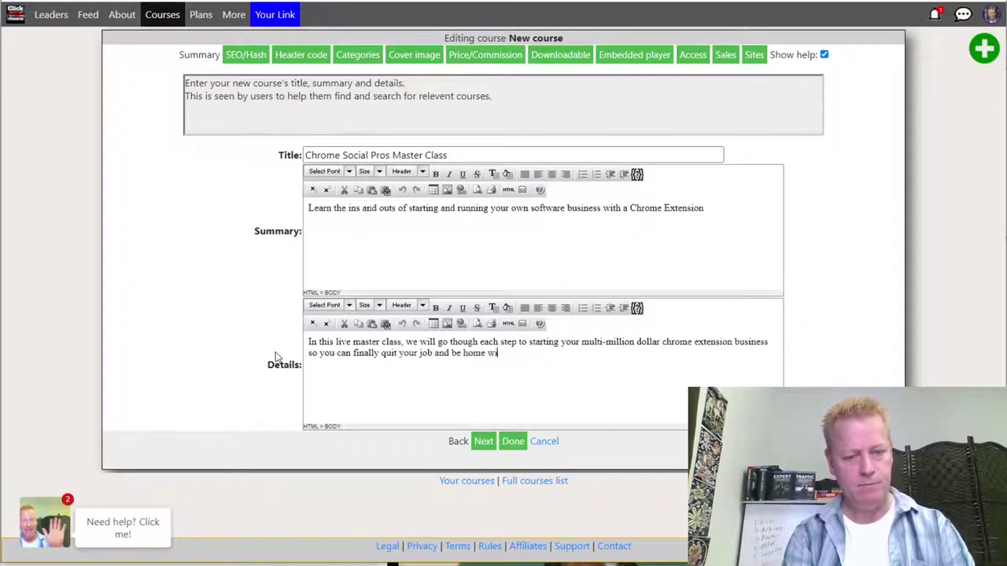
type("th your family")
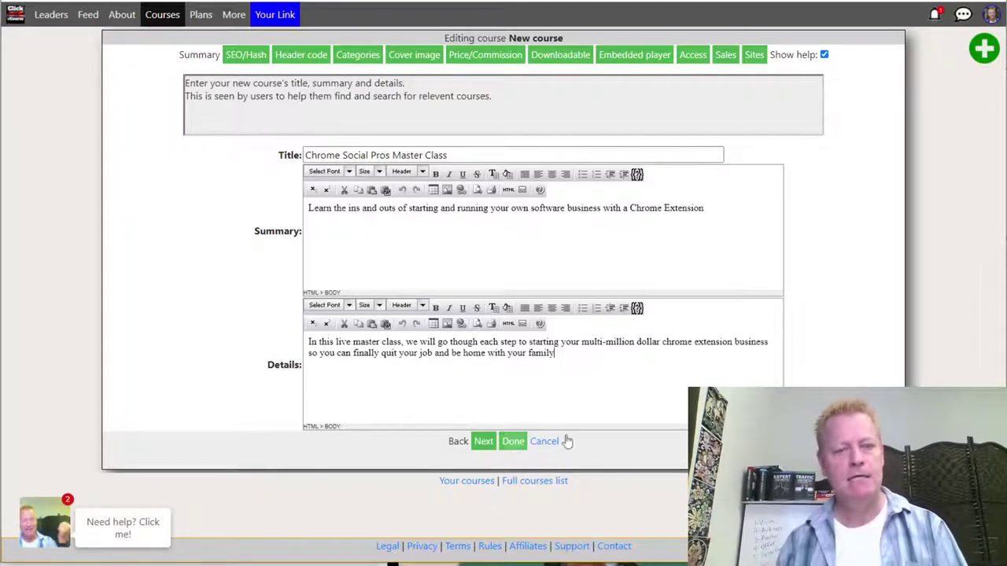
left_click(484, 443)
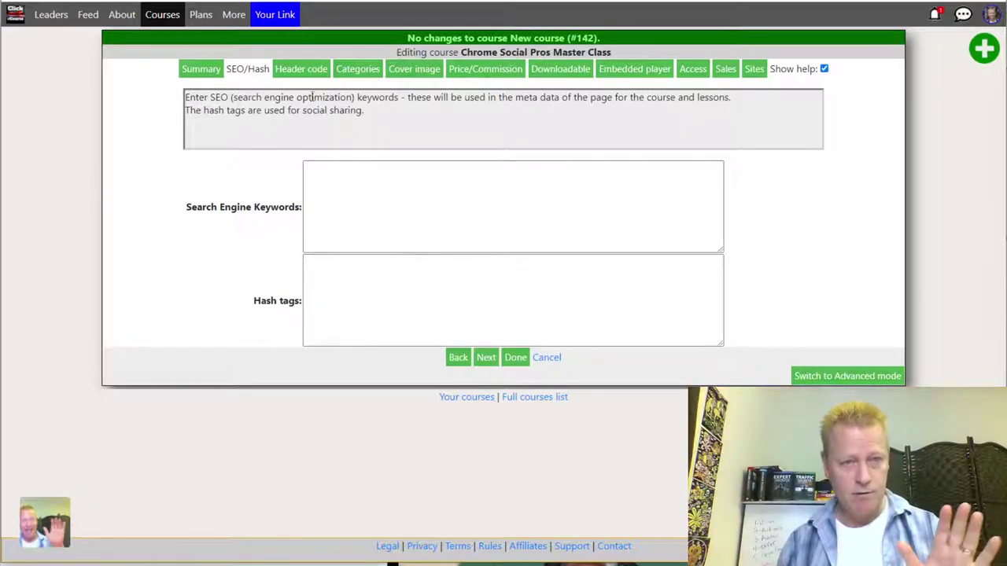
left_click(417, 72)
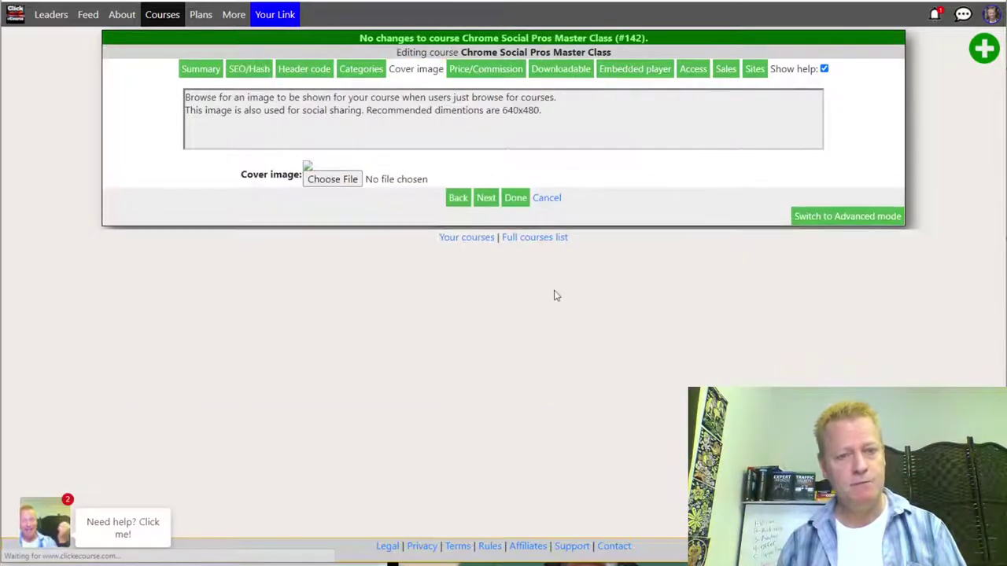
left_click(332, 180)
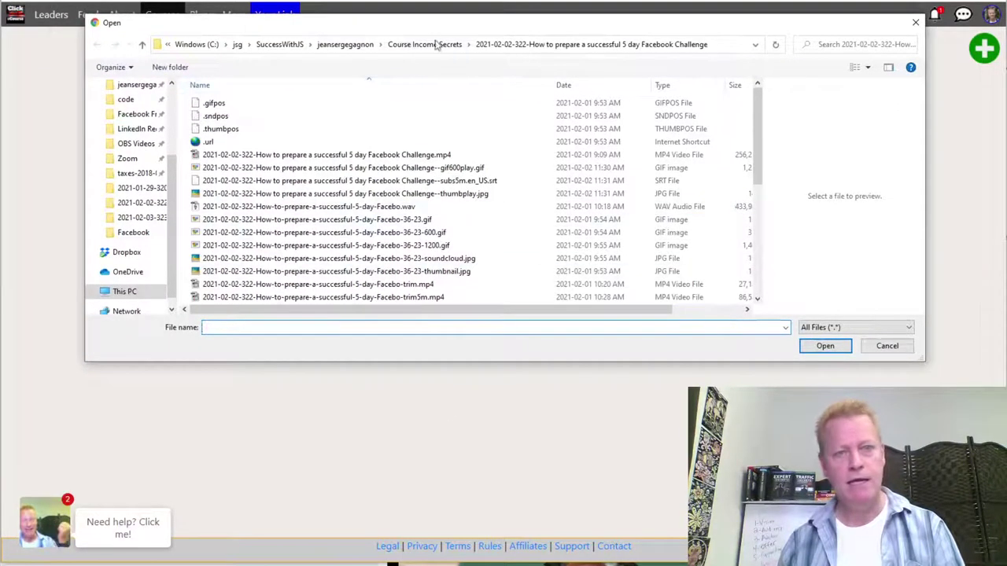
left_click(358, 47)
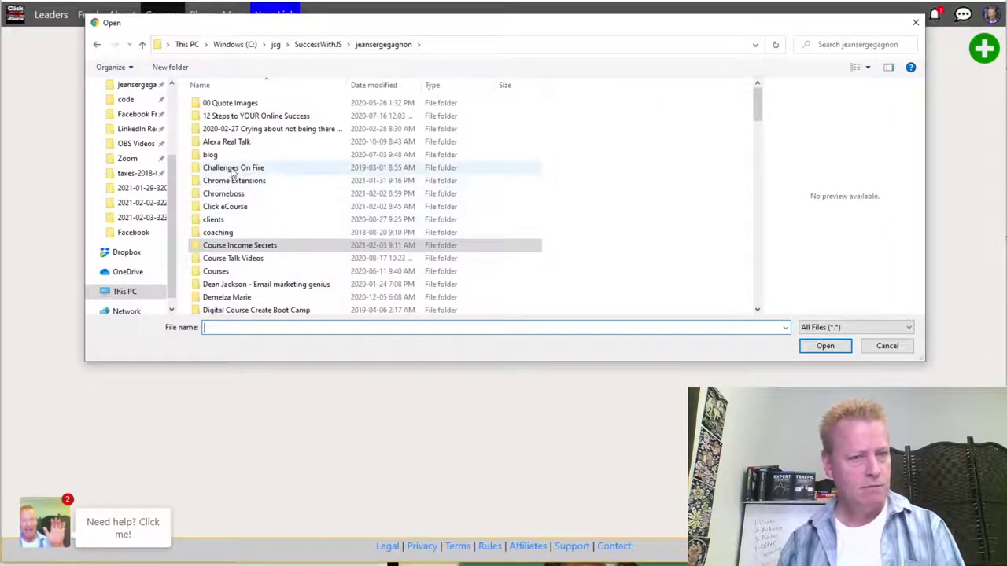
scroll(266, 287, "down", 2)
scroll(266, 287, "down", 2)
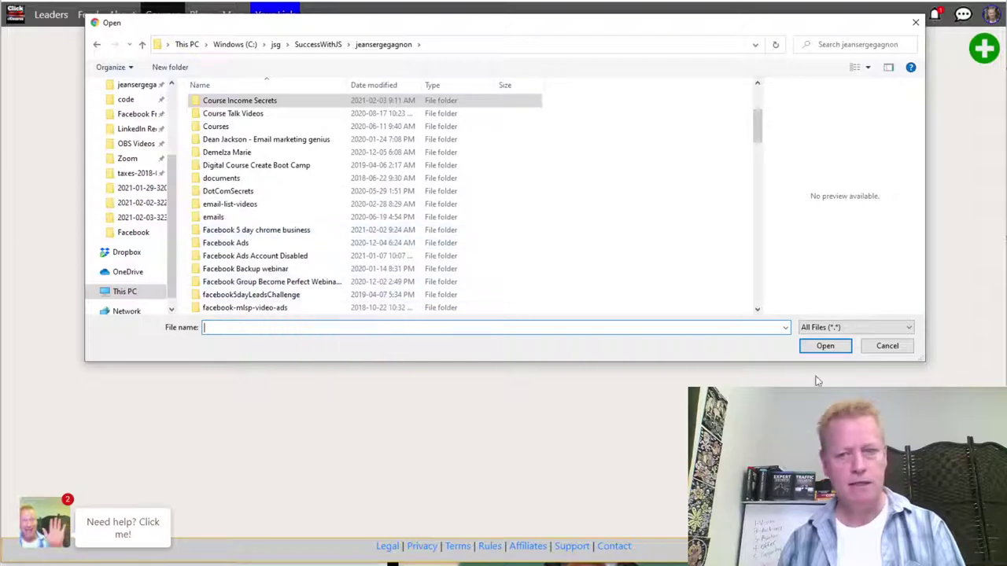
left_click(887, 346)
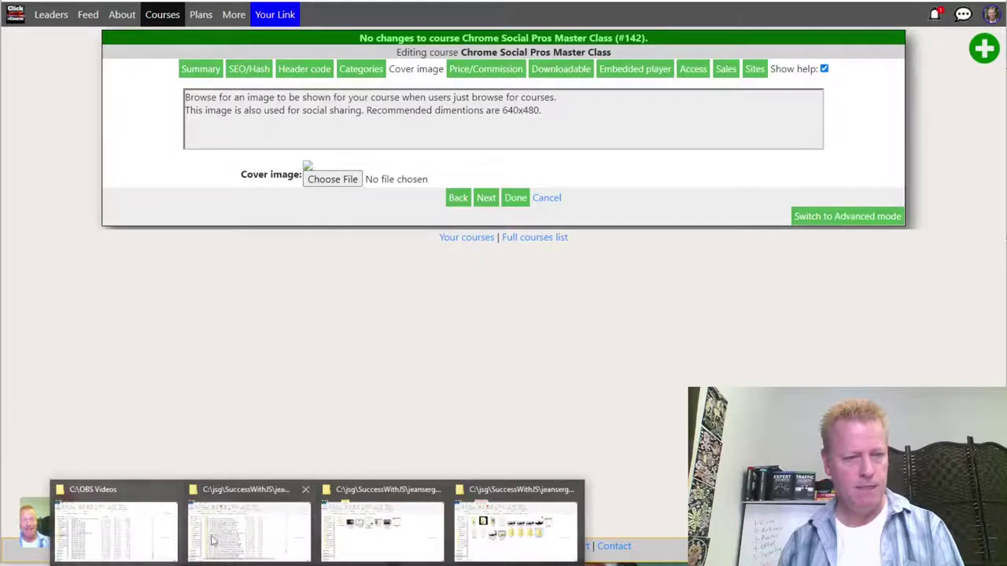
Switch to File Explorer and create a folder named "Chrome Social Pros Master Class" in the parent folder of Course Income Secrets.
left_click(247, 533)
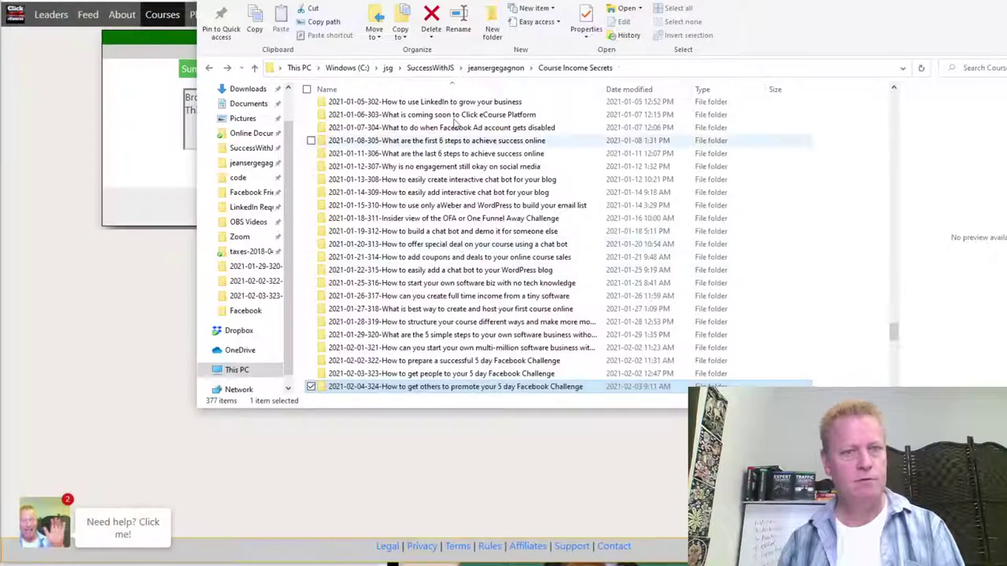
left_click(496, 67)
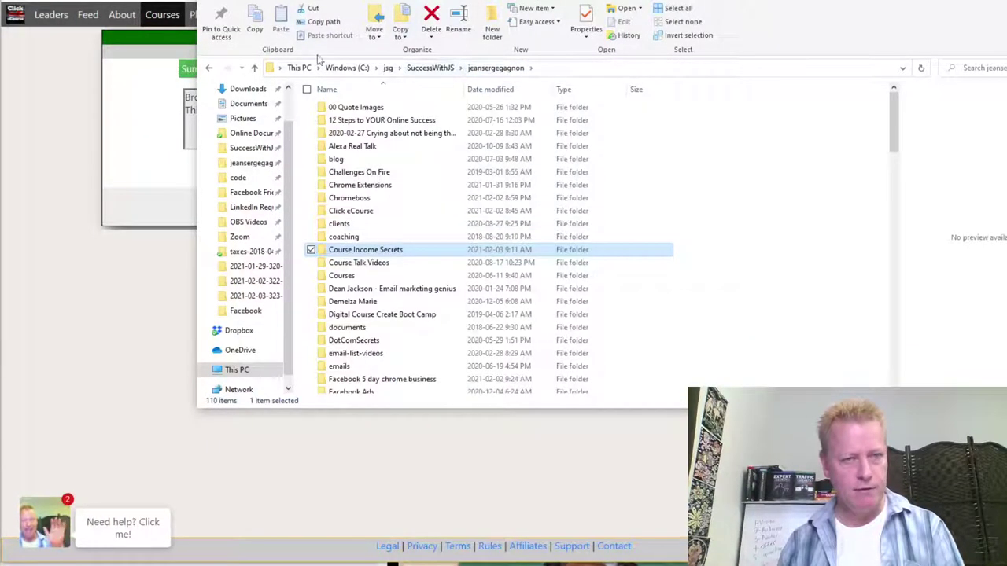
left_click(490, 37)
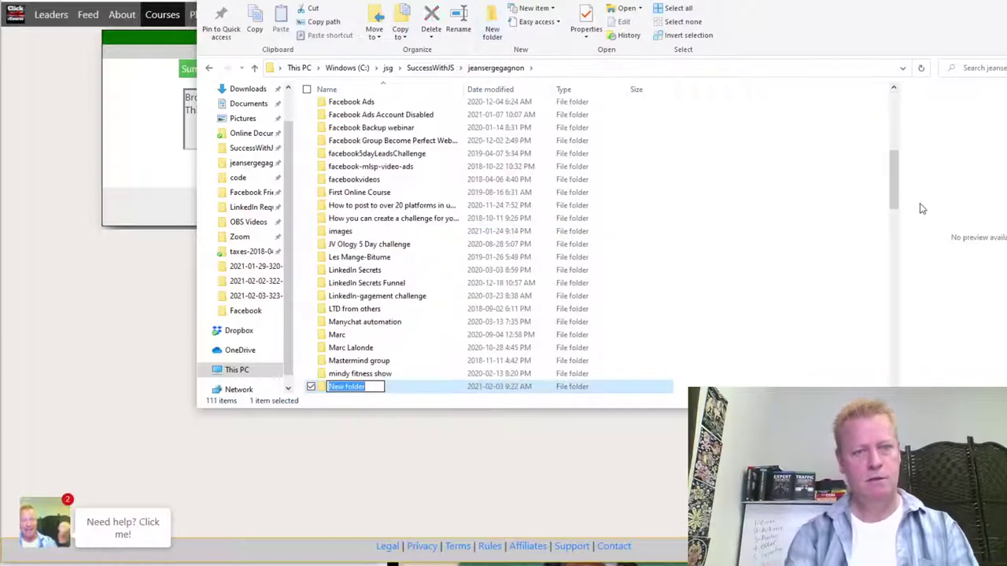
type("Chrome")
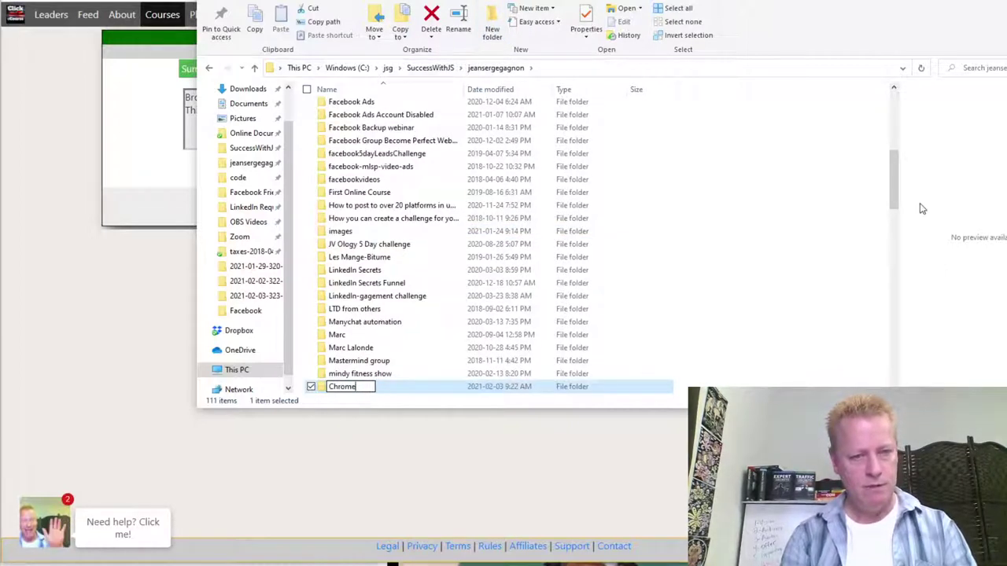
type(" Social Pro")
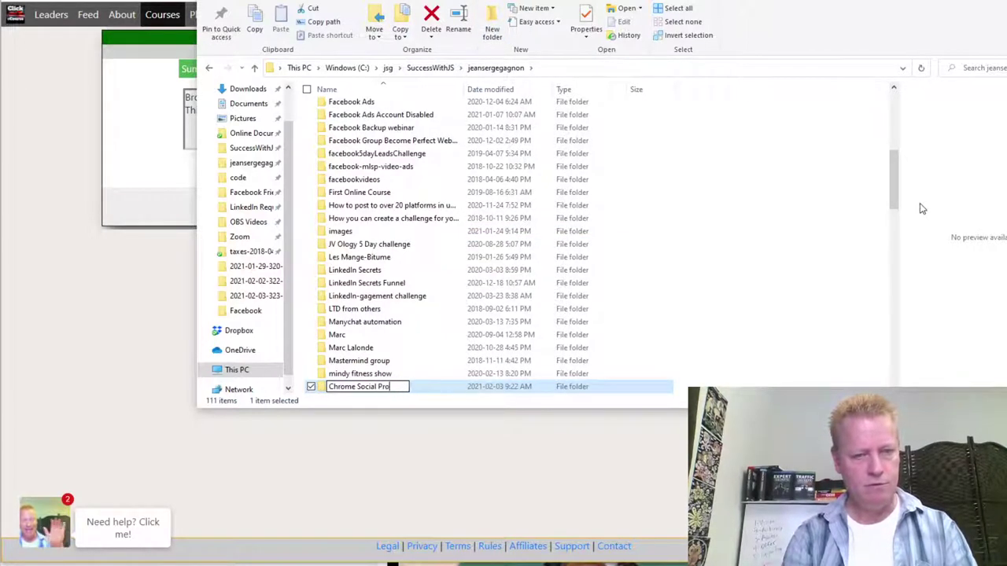
type("s Maiter Cla")
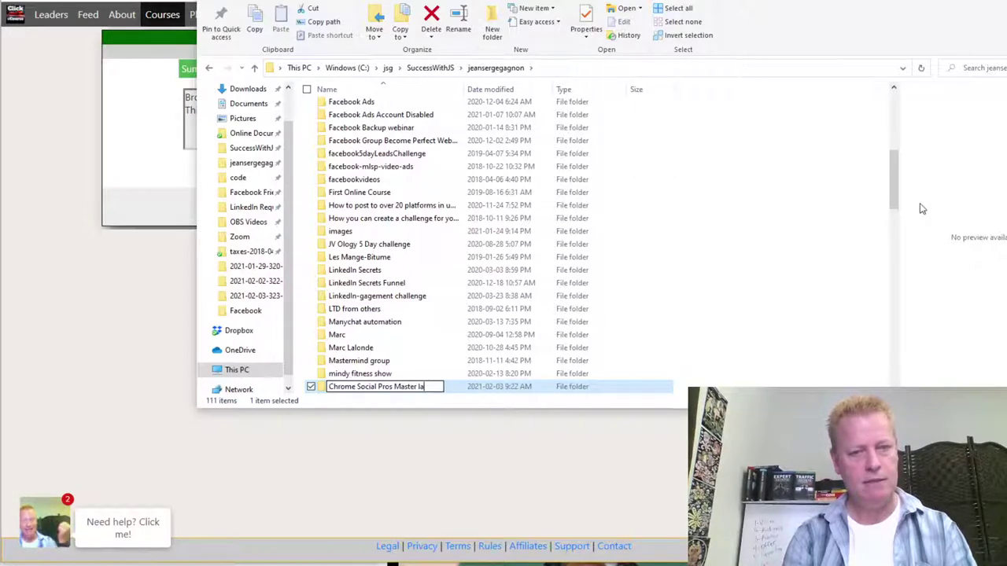
type("ss")
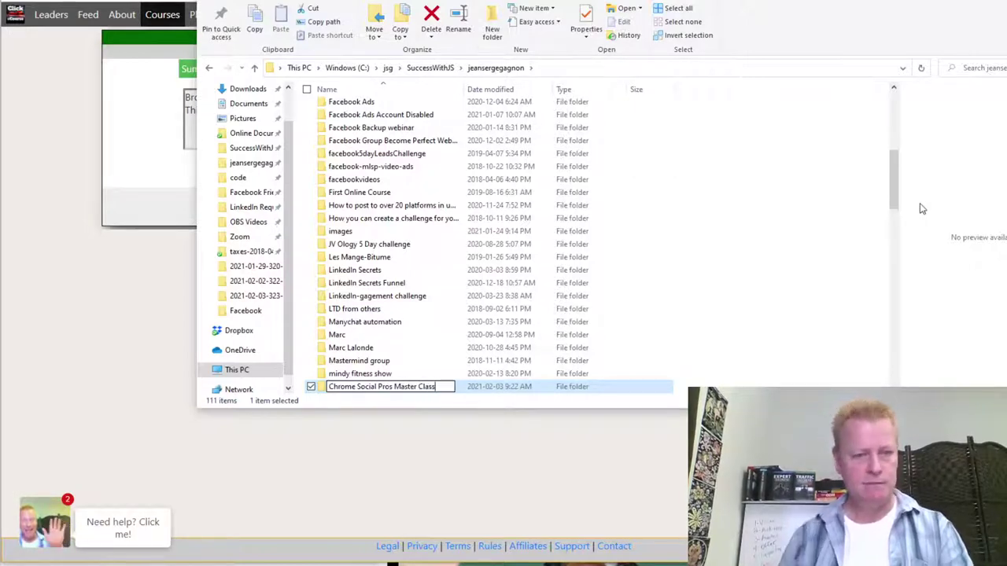
key("Return")
Copy the Unsplash JPG from the "Facebook 5 day chrome business" folder into the "Chrome Social Pros Master Class" folder.
scroll(456, 241, "up", 5)
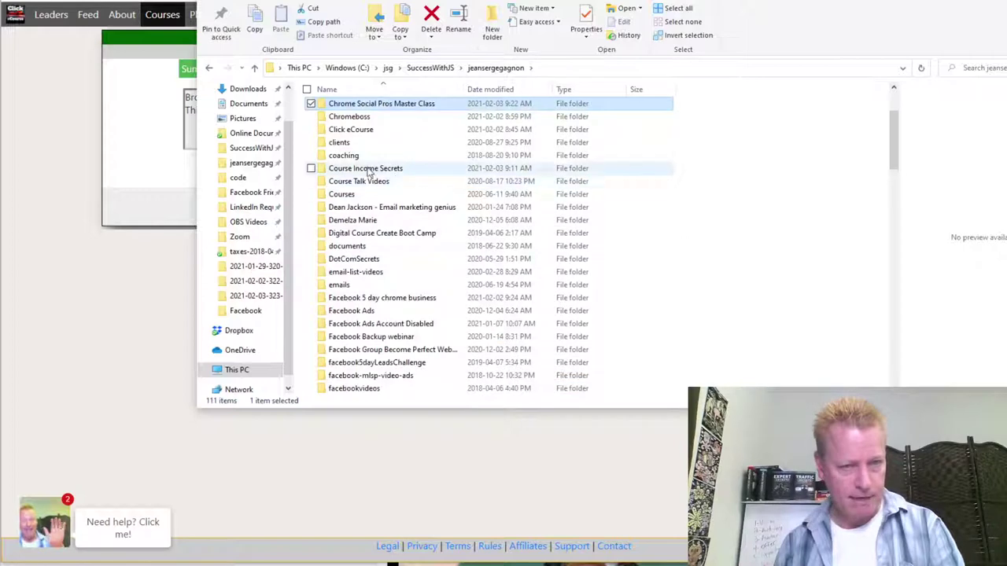
scroll(389, 287, "down", 1)
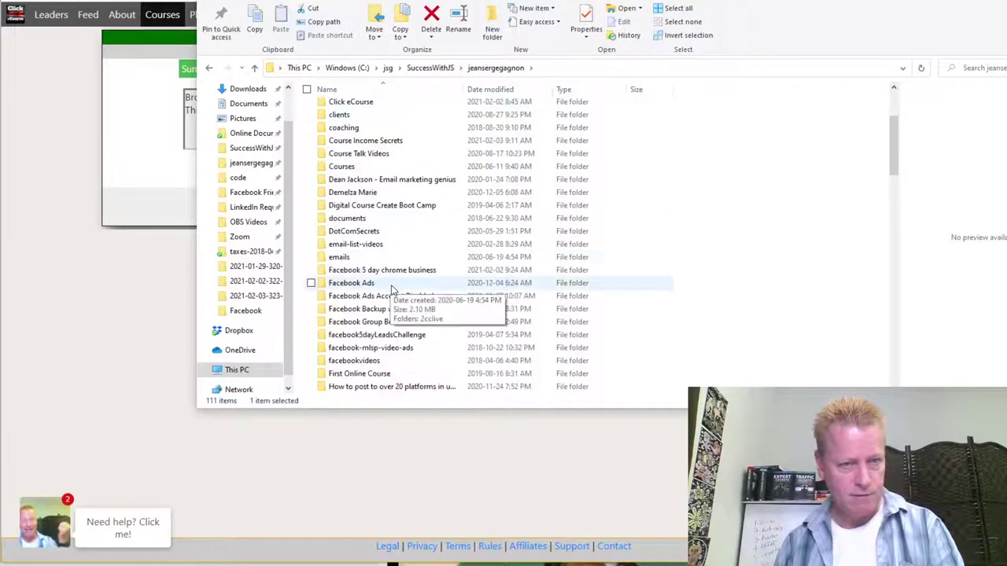
left_click(390, 271)
double_click(390, 271)
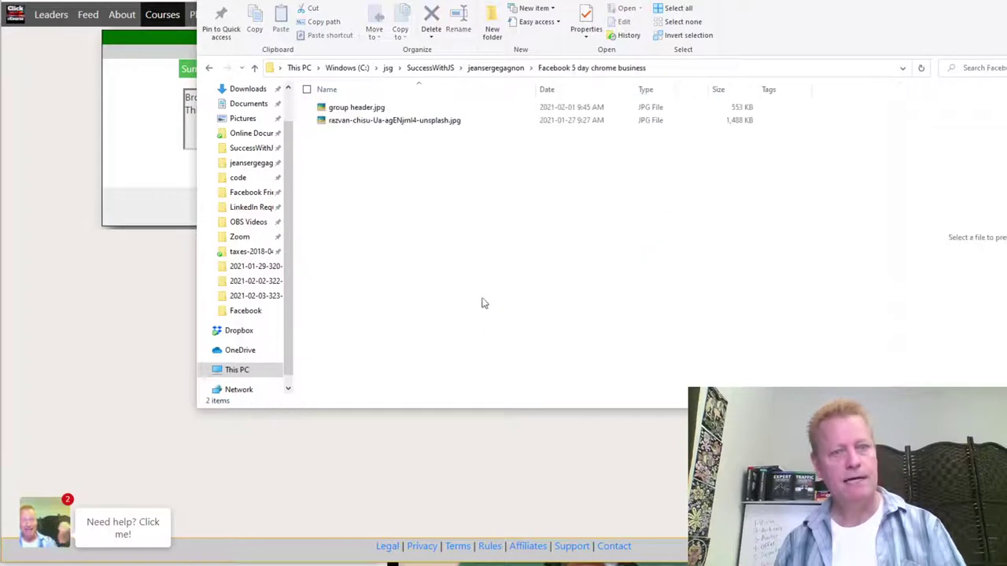
left_click(422, 124)
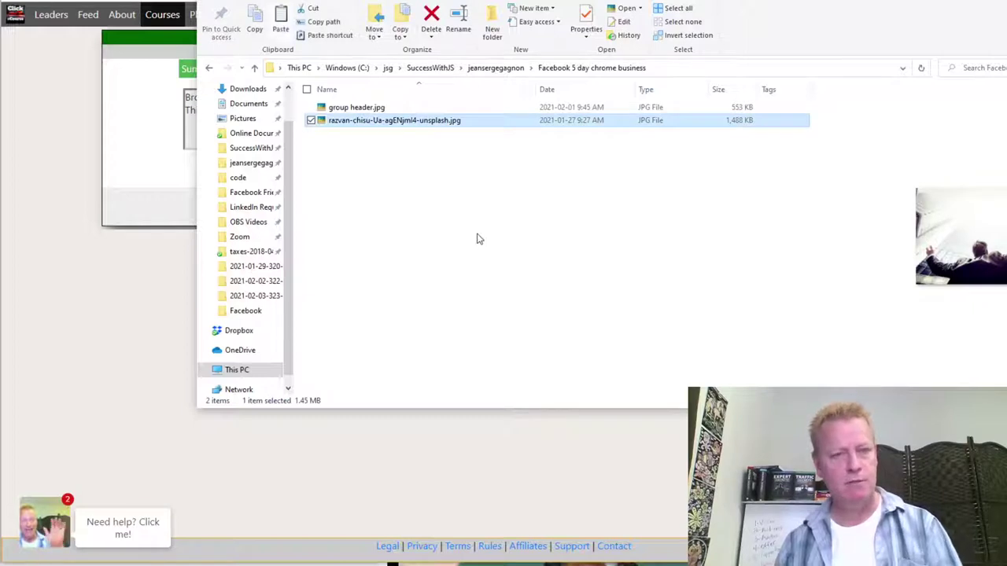
left_click(503, 68)
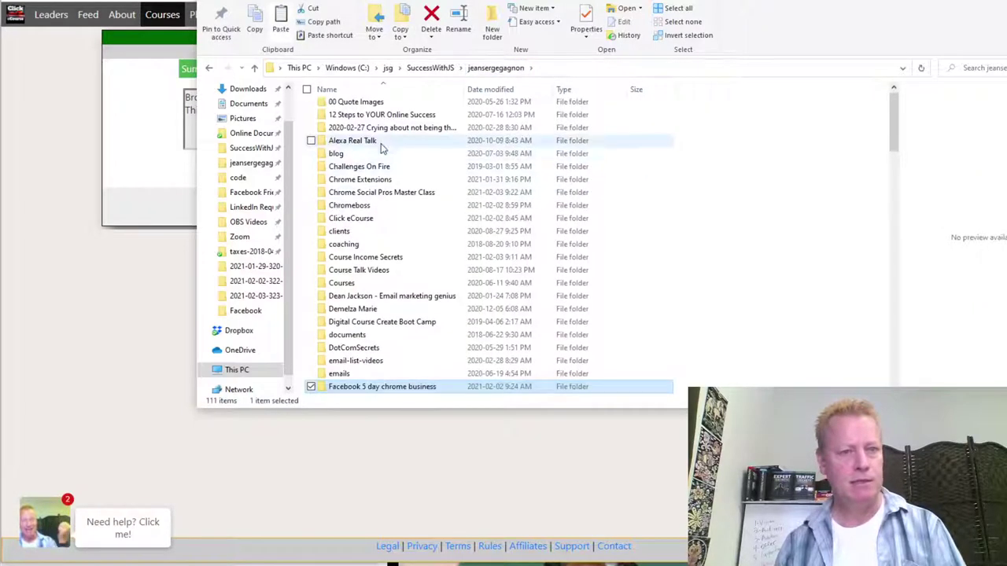
double_click(389, 201)
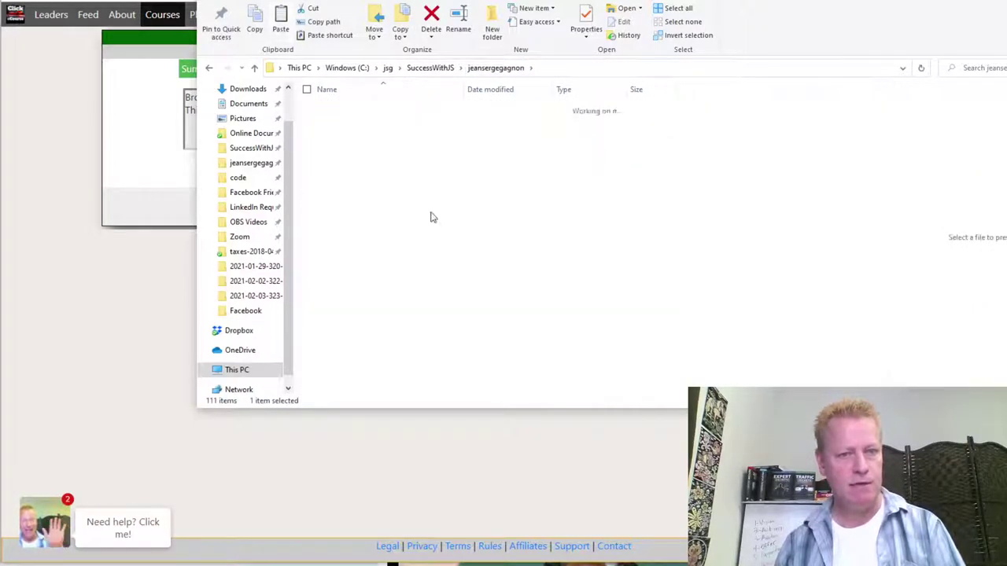
key("ctrl+v")
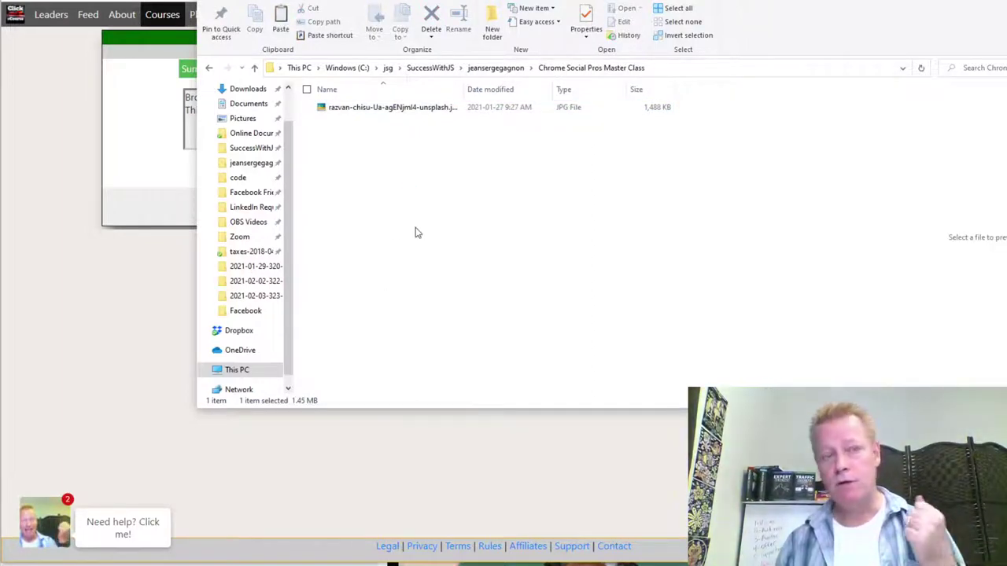
Switch to the browser and open the Canva website.
left_click(164, 331)
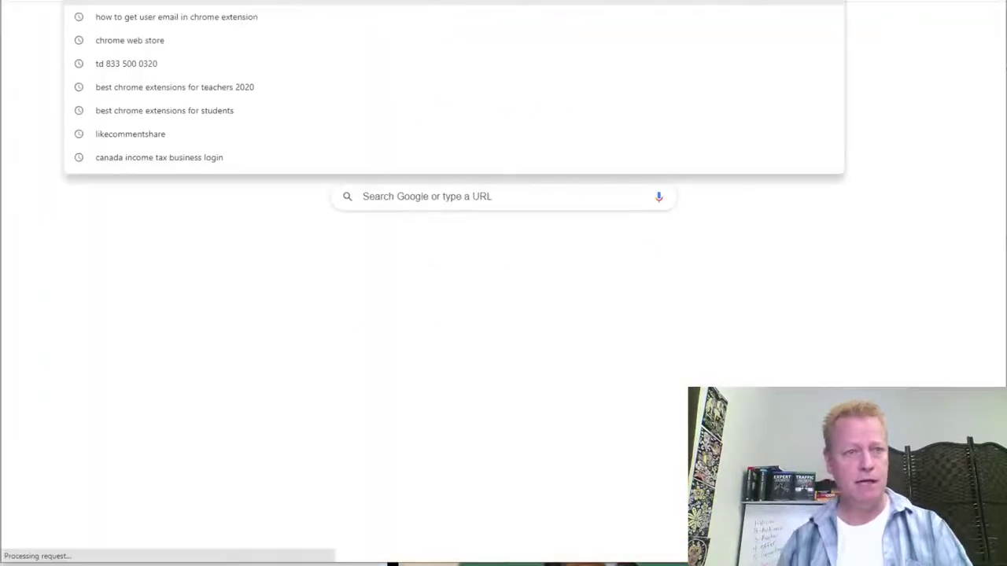
type("canva")
key("Return")
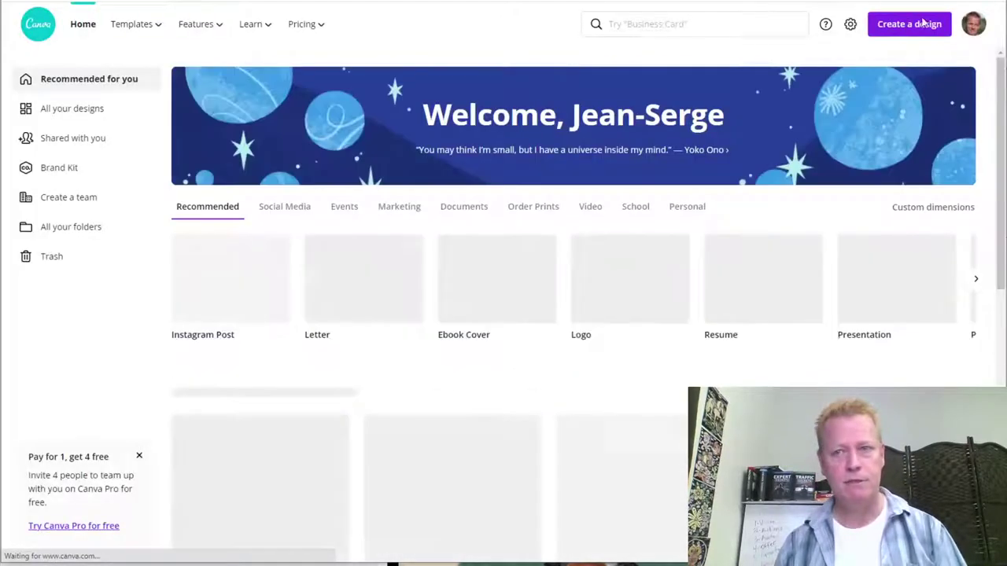
Look through the suggested design types and create a blank Instagram Post design.
left_click(909, 23)
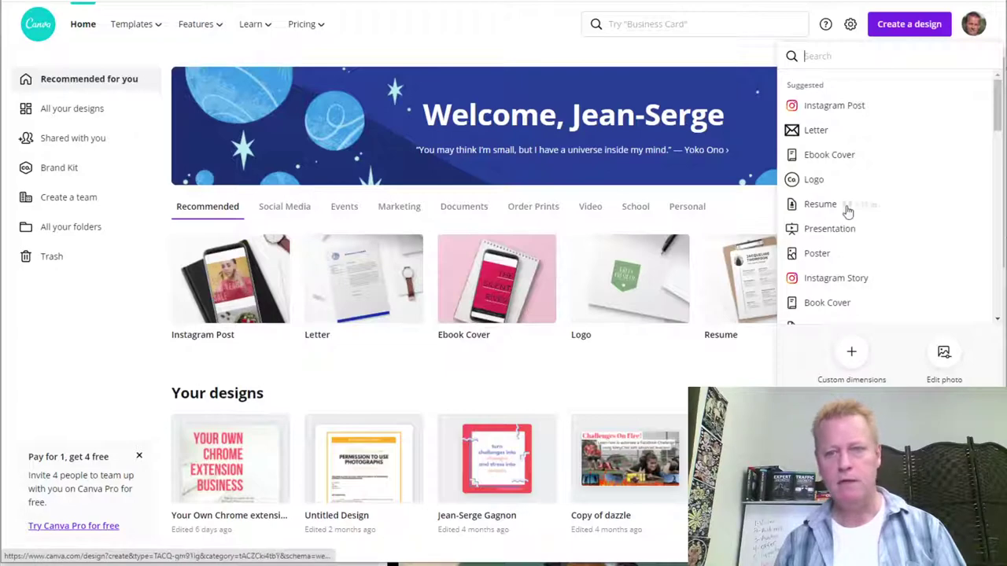
scroll(865, 252, "down", 5)
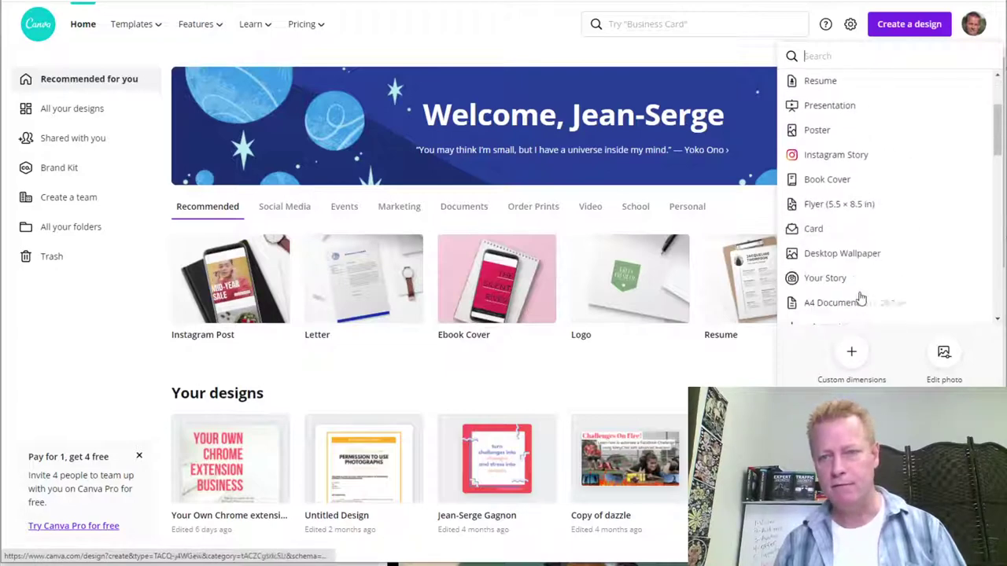
scroll(869, 291, "down", 2)
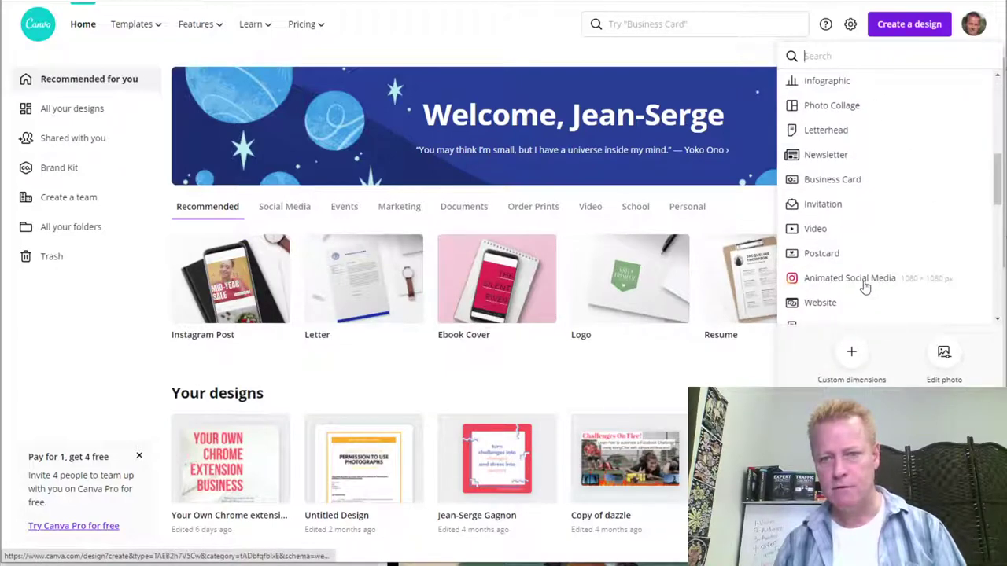
scroll(865, 283, "down", 1)
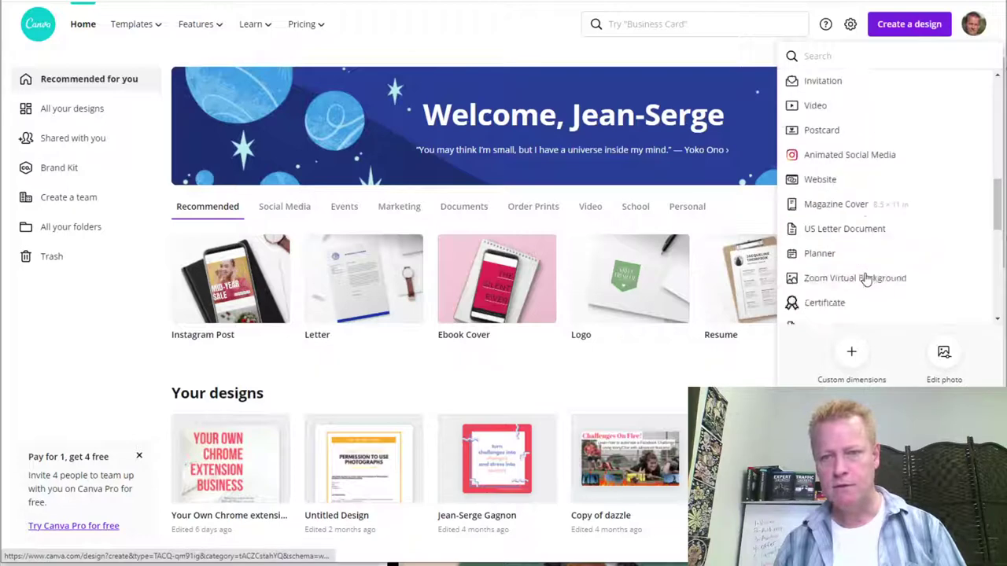
scroll(866, 279, "up", 2)
scroll(856, 262, "up", 3)
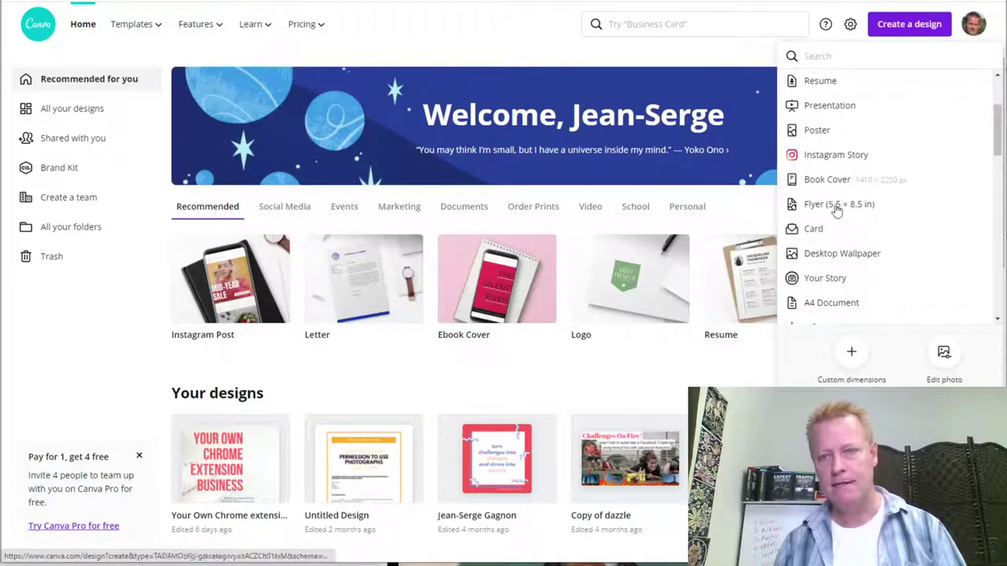
scroll(839, 202, "up", 2)
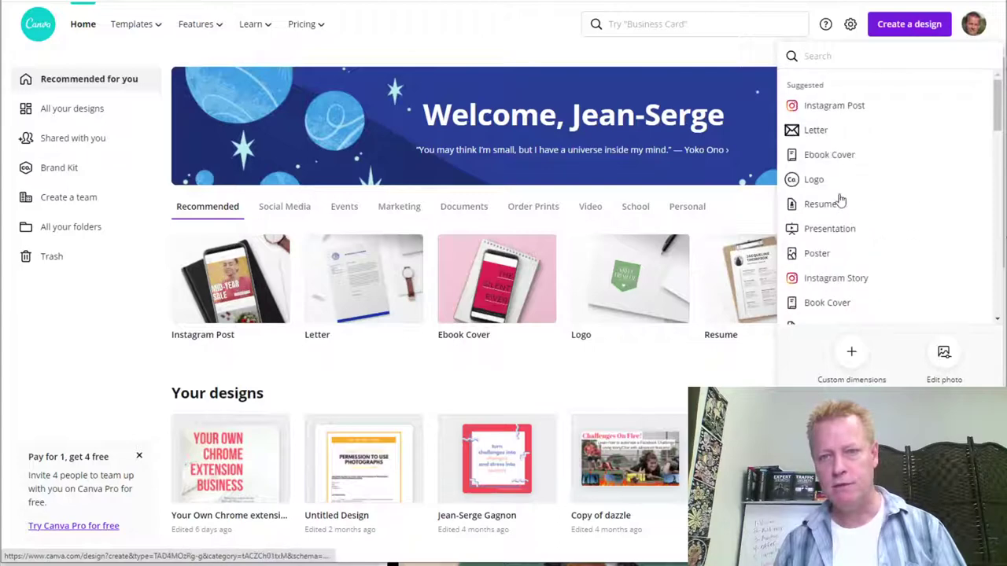
left_click(833, 111)
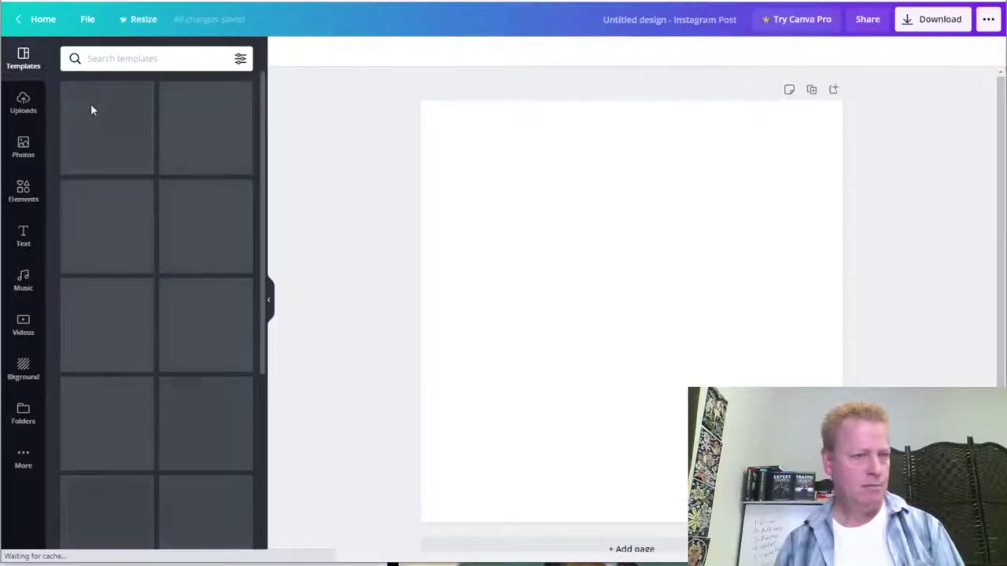
Add the uploaded photo of the man in a suit with outstretched arms to the blank page.
left_click(23, 104)
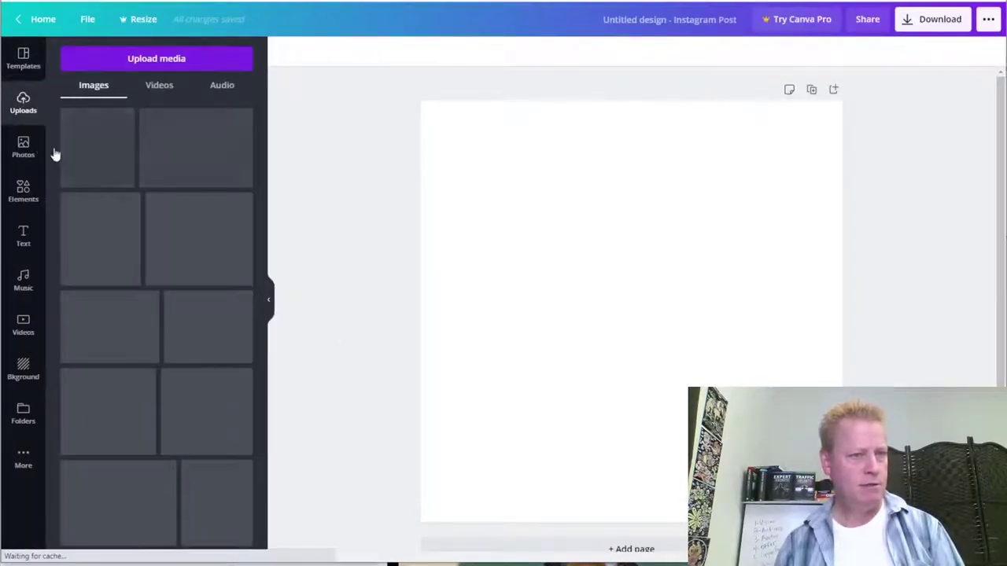
left_click(163, 61)
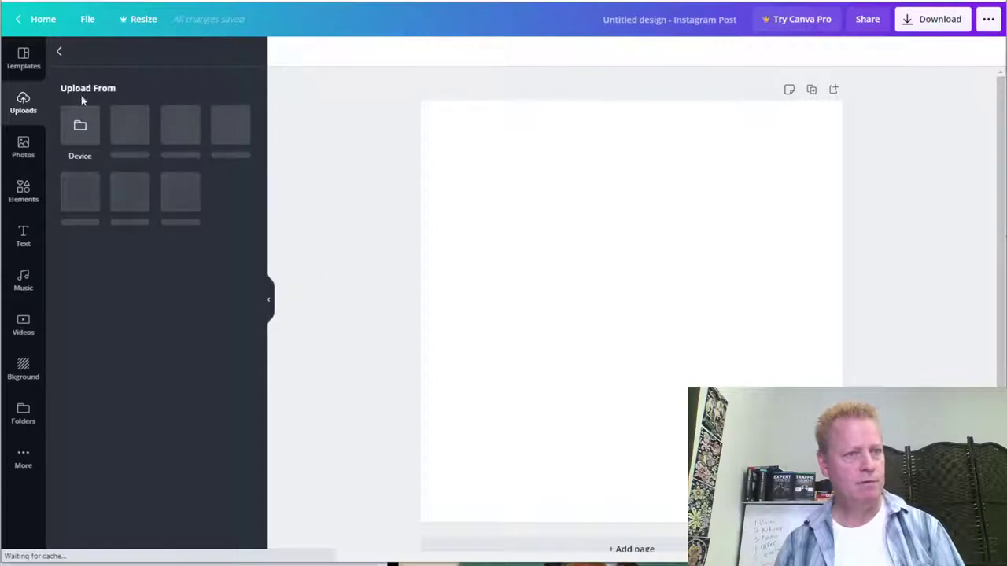
left_click(59, 53)
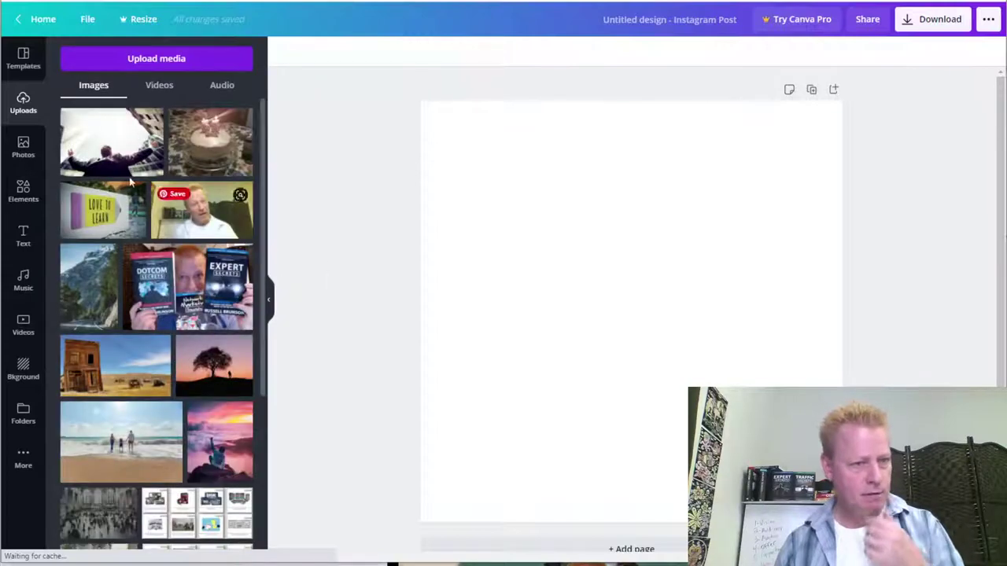
left_click(112, 152)
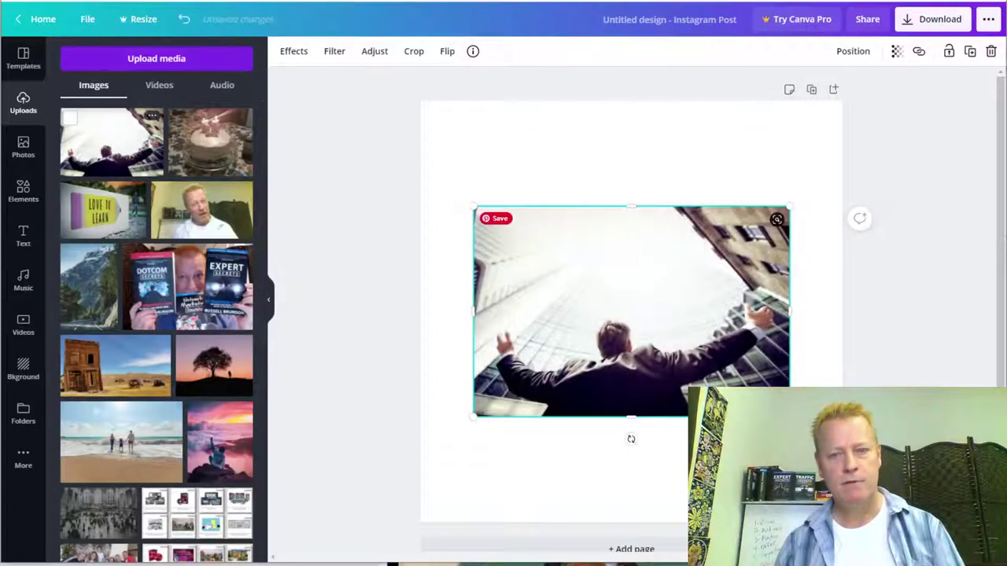
Resize and position the photo to span the full page width, leaving blank bands above and below it.
left_click_drag(789, 415, 959, 529)
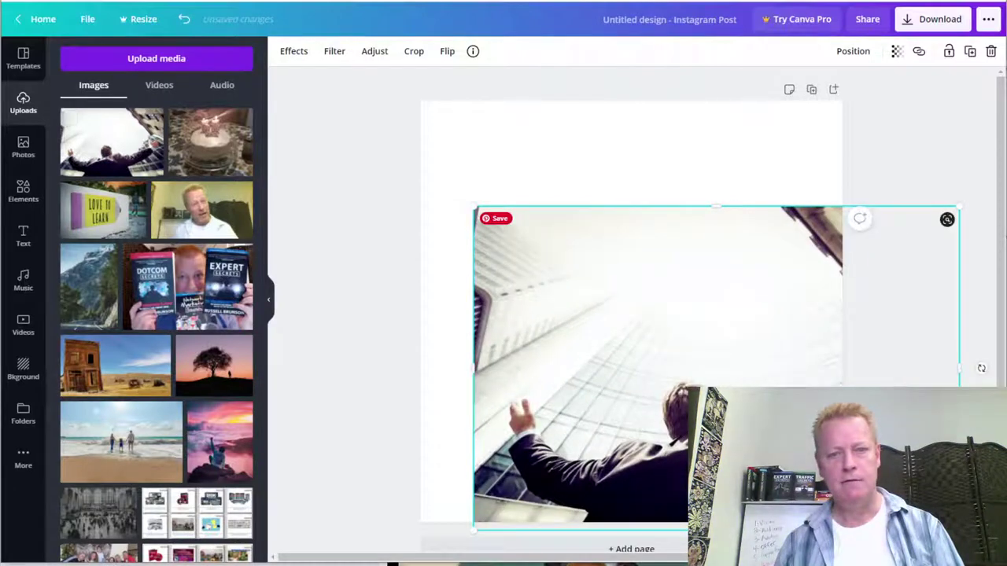
left_click_drag(502, 253, 411, 196)
left_click_drag(338, 125, 297, 94)
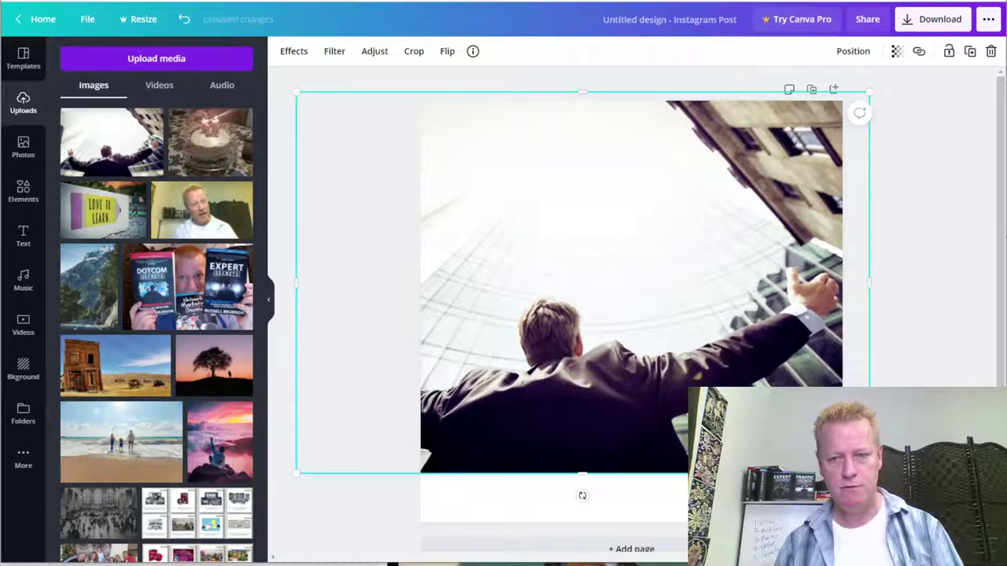
left_click_drag(870, 473, 838, 445)
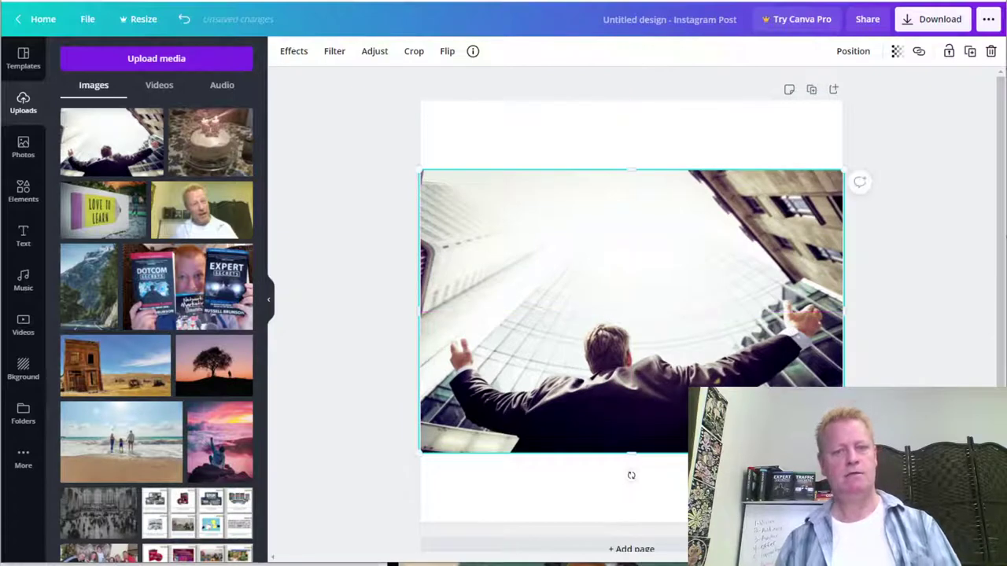
key("Escape")
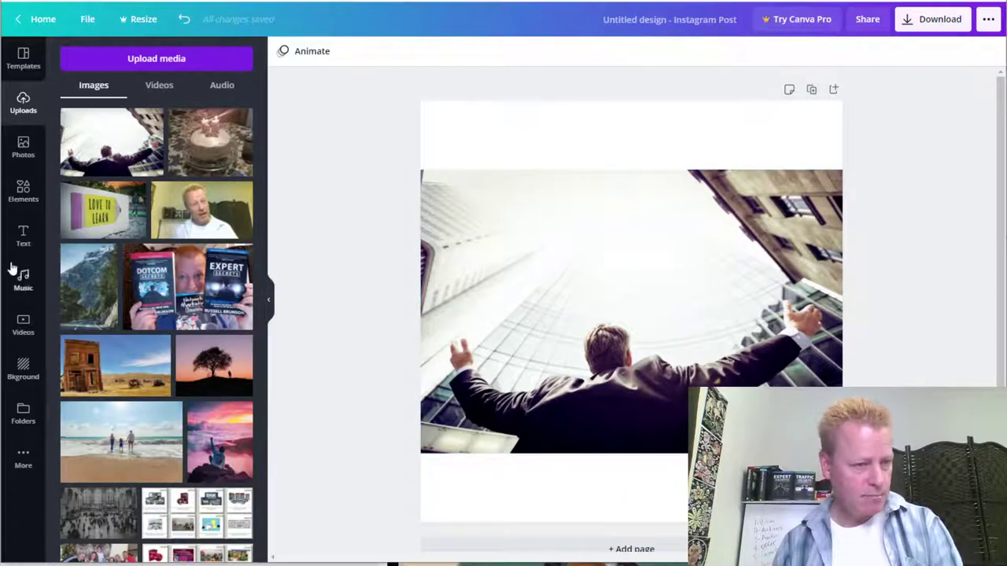
Add a heading over the photo with the text "Chrome Social PROSs".
left_click(24, 236)
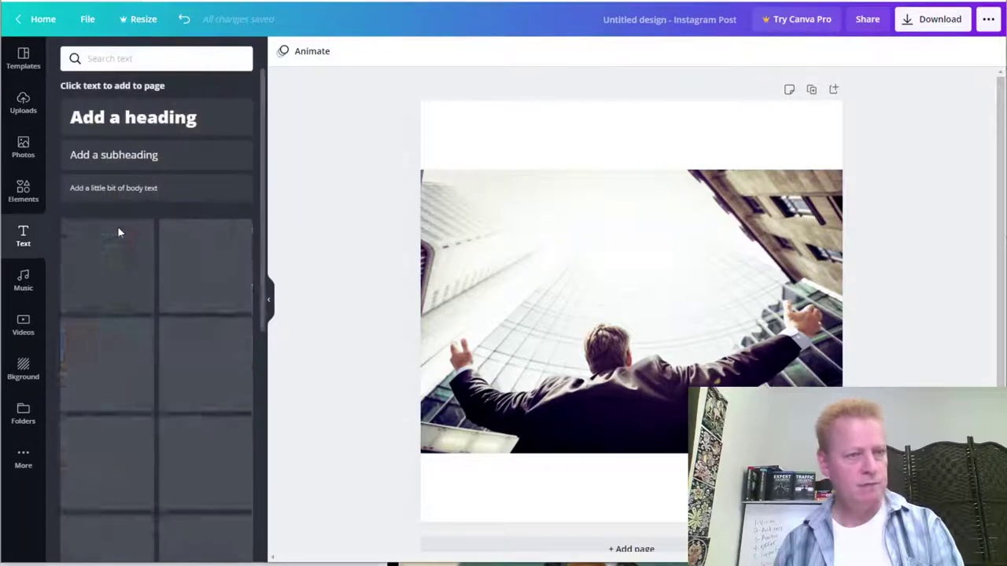
left_click(134, 117)
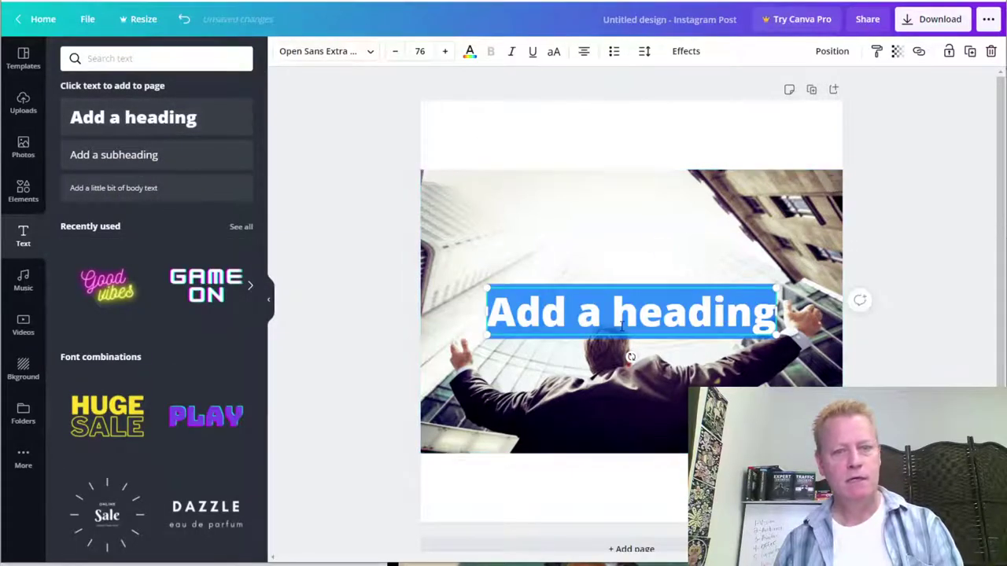
type("Ch")
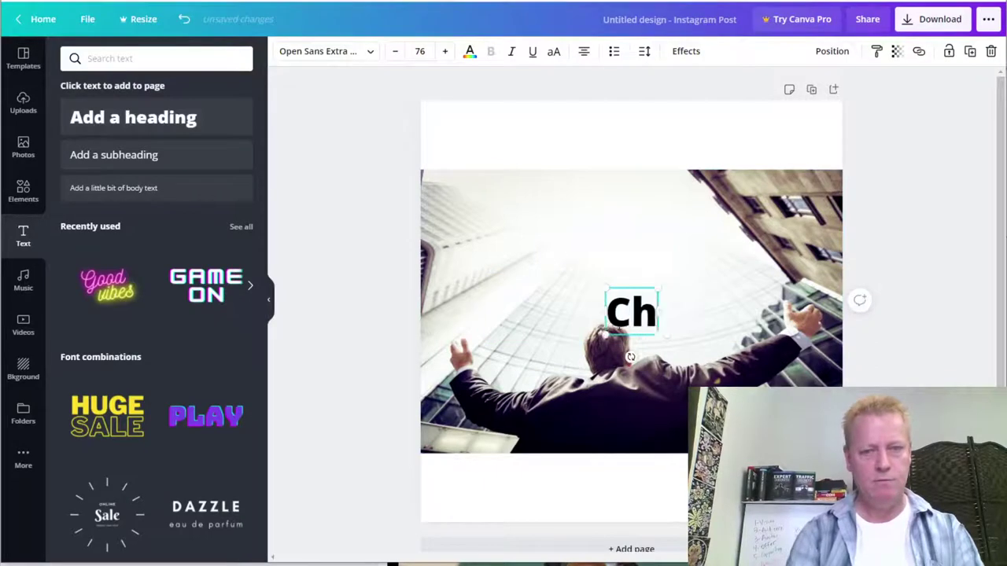
type("rome Mas")
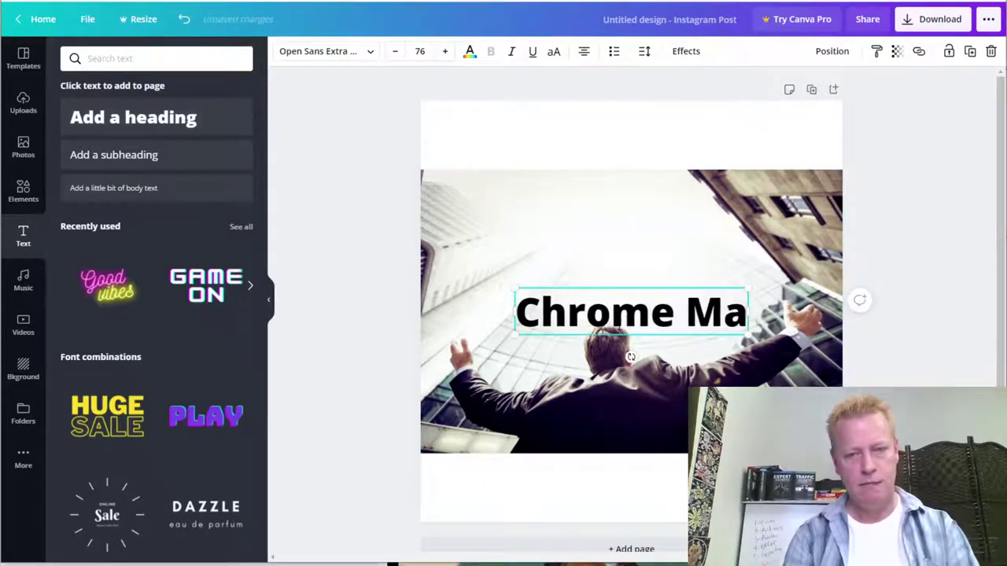
key("BackSpace")
key("BackSpace")
key("BackSpace")
key("BackSpace")
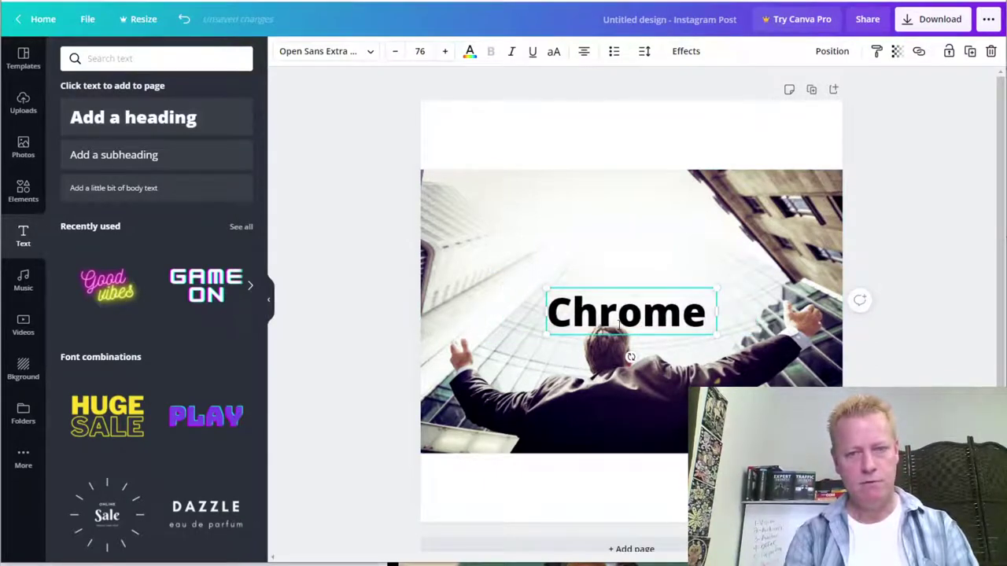
type("Social")
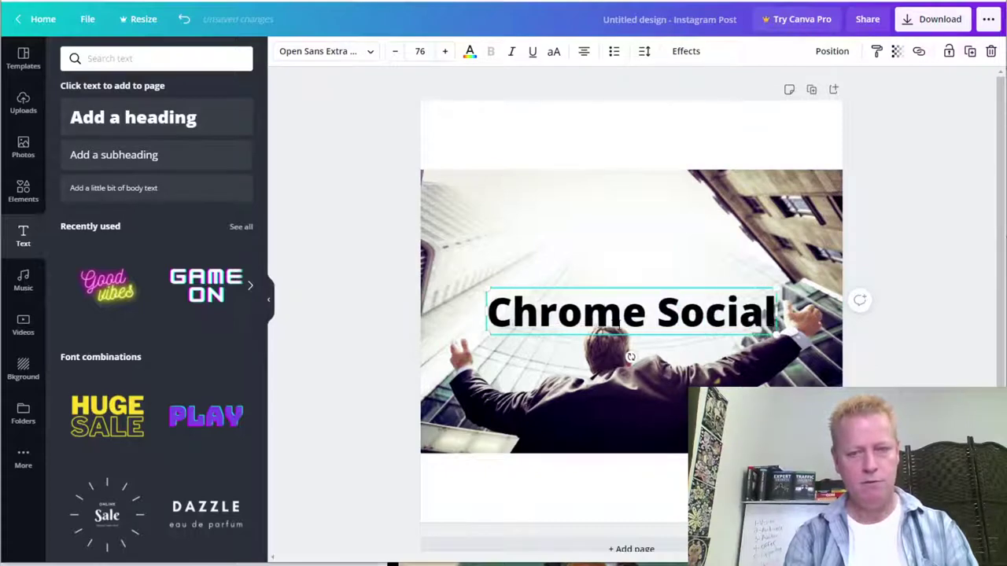
type(" PROS")
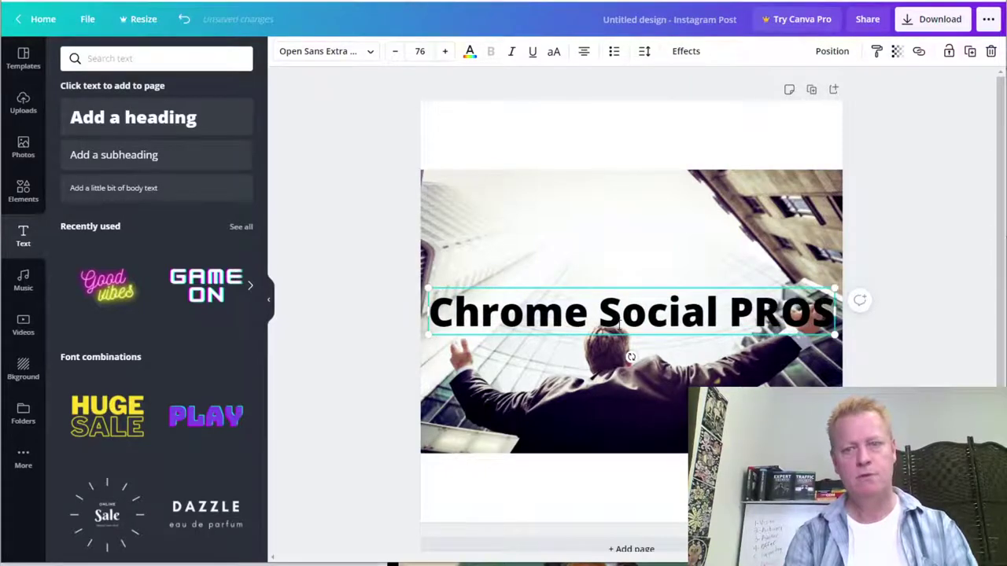
type("s")
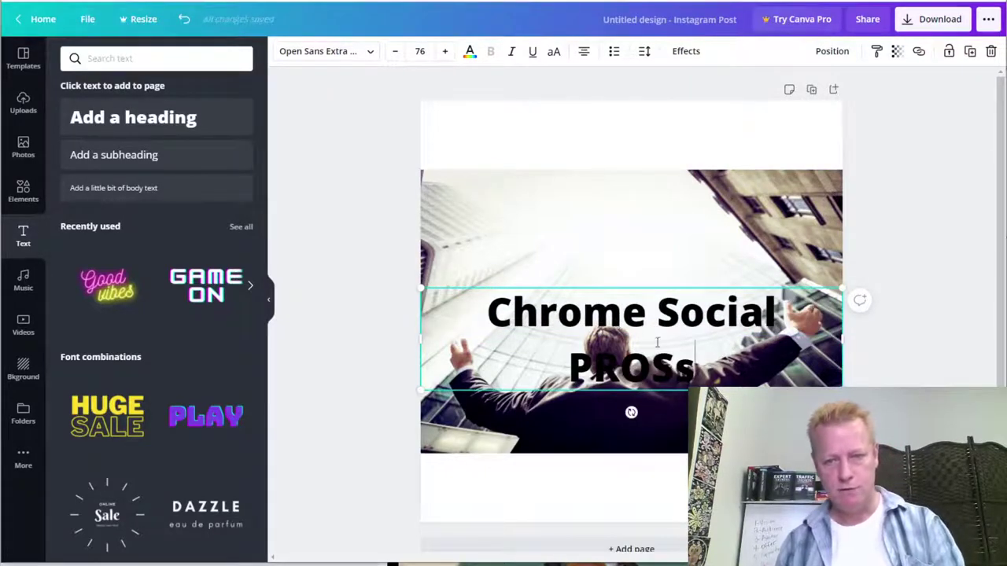
Try the PLAY font combination on the title heading, and delete the inserted PLAY text.
key("ctrl+a")
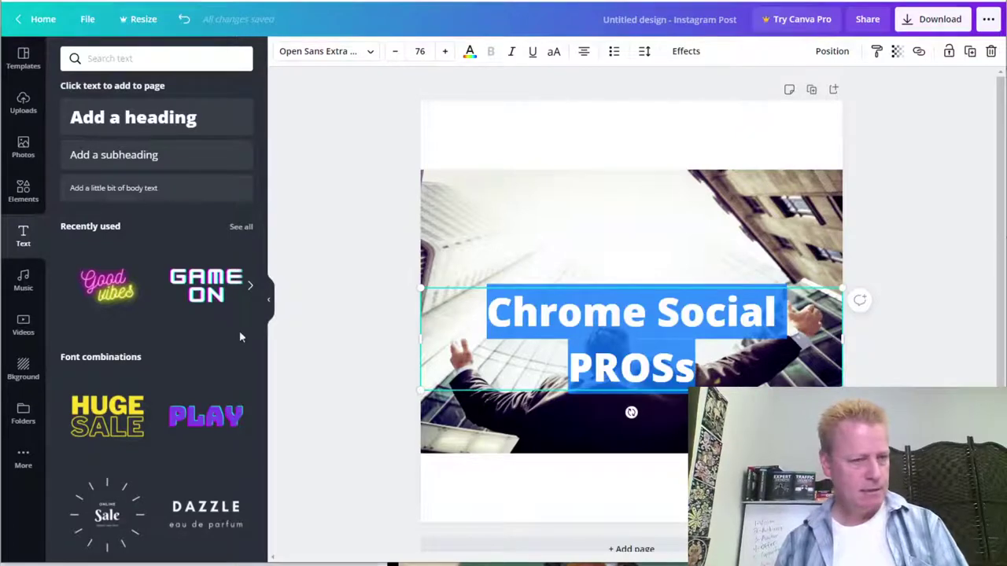
left_click(214, 423)
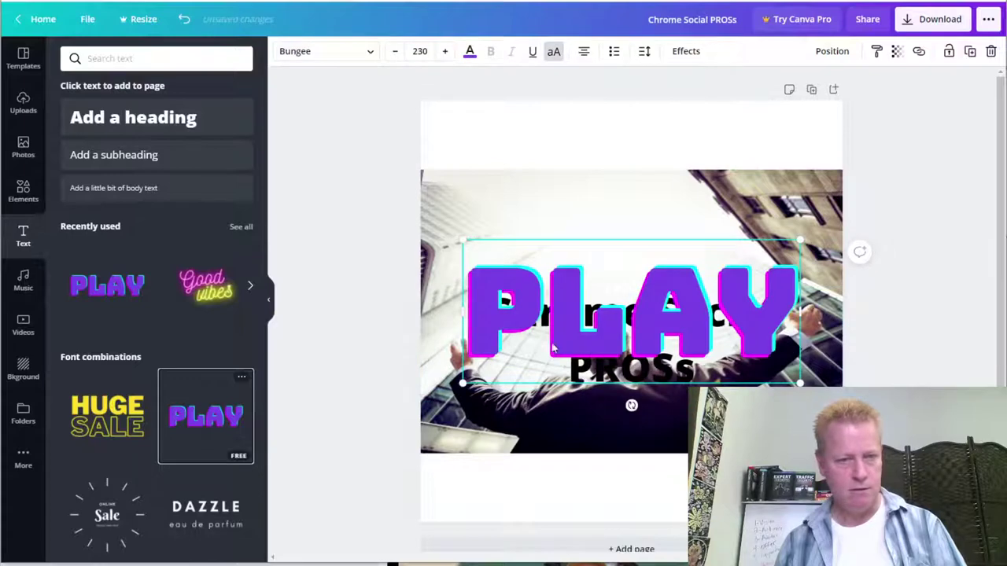
key("Delete")
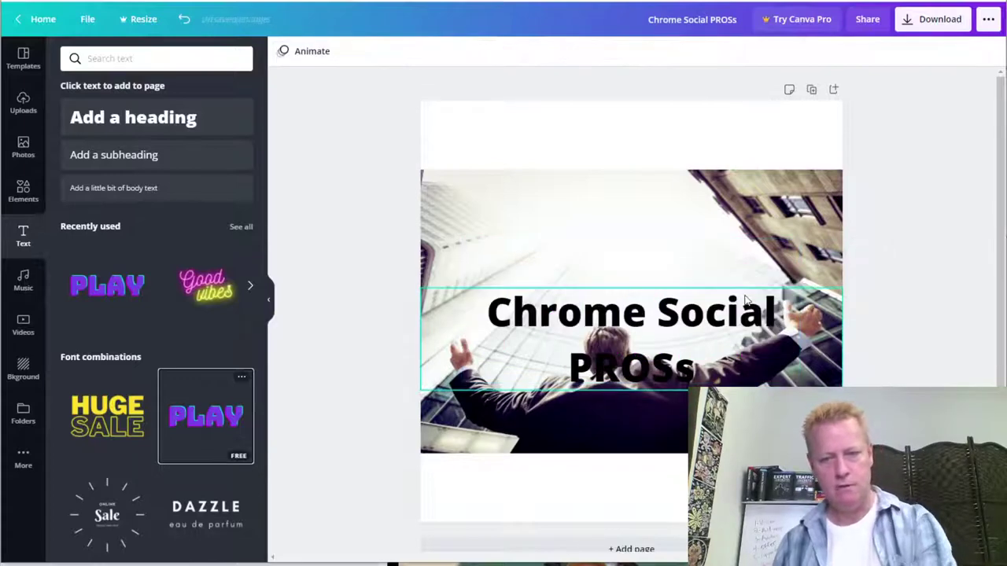
Reduce the "Chrome Social PROSs" heading's font size to fit one line and move it into the blank band above the photo.
left_click(639, 308)
left_click(645, 311)
key("ctrl+a")
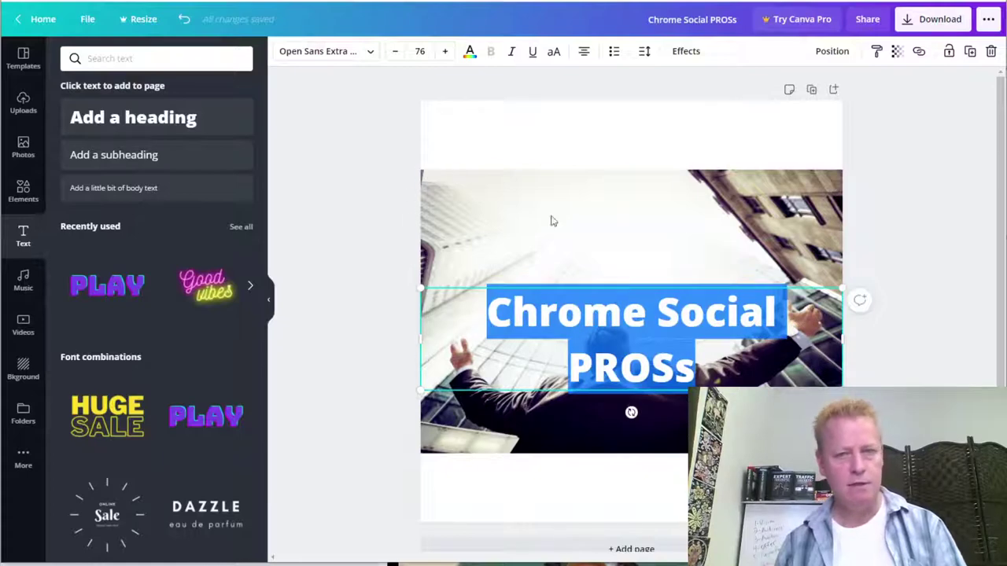
left_click(396, 52)
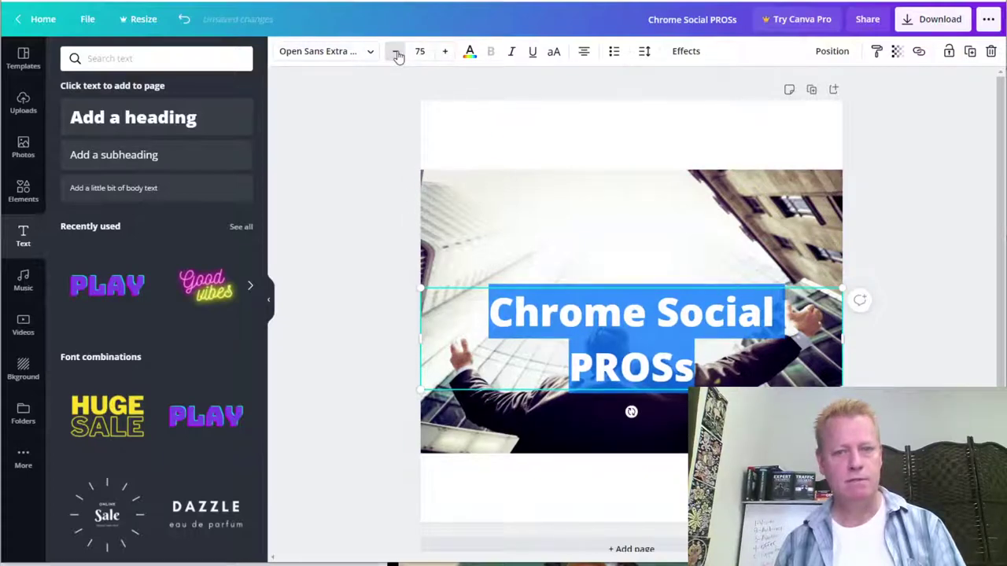
left_click(396, 52)
left_click(397, 52)
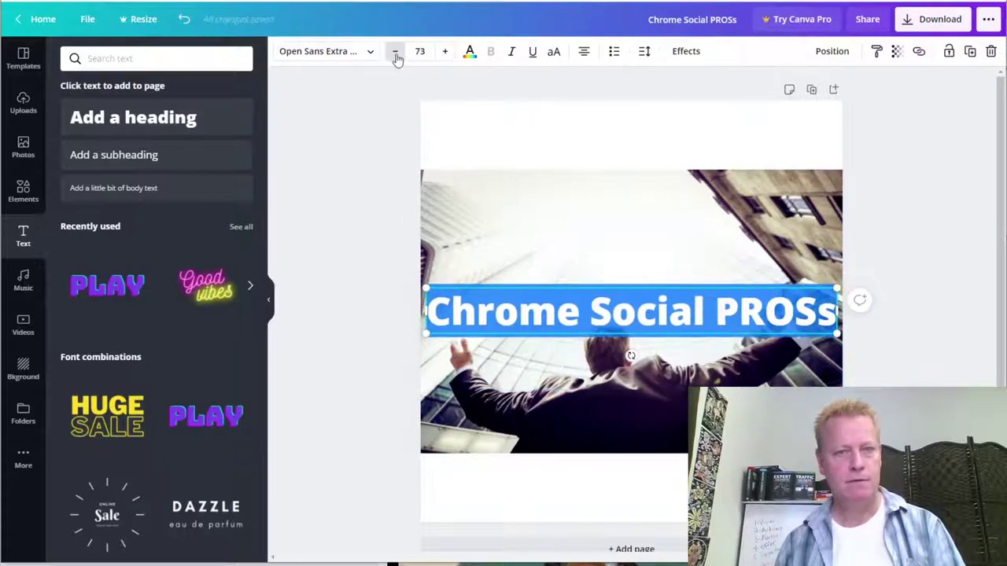
left_click(396, 55)
left_click(397, 56)
left_click_drag(678, 219, 680, 113)
left_click(561, 483)
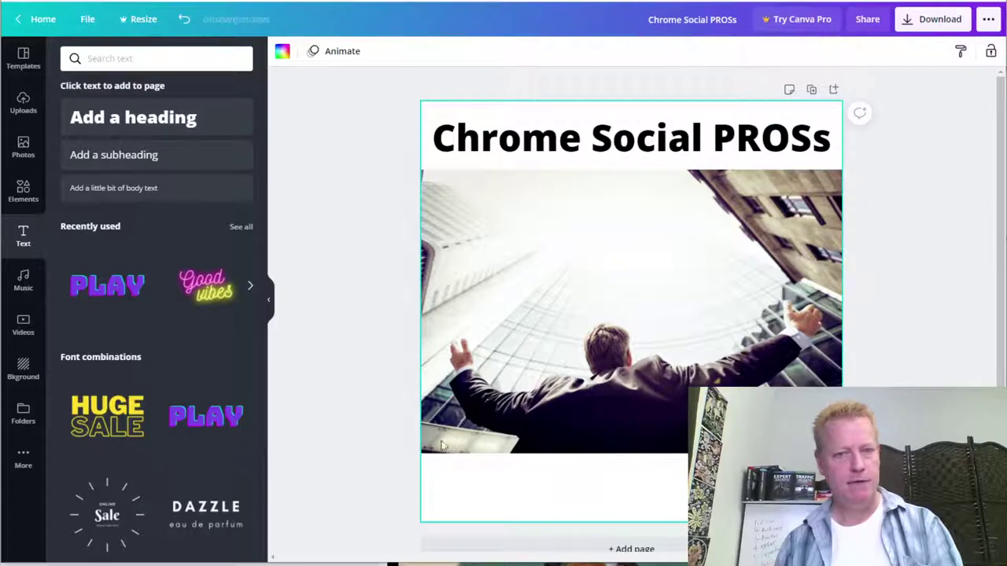
Add a second heading to the page with the text "Master Class".
left_click(117, 123)
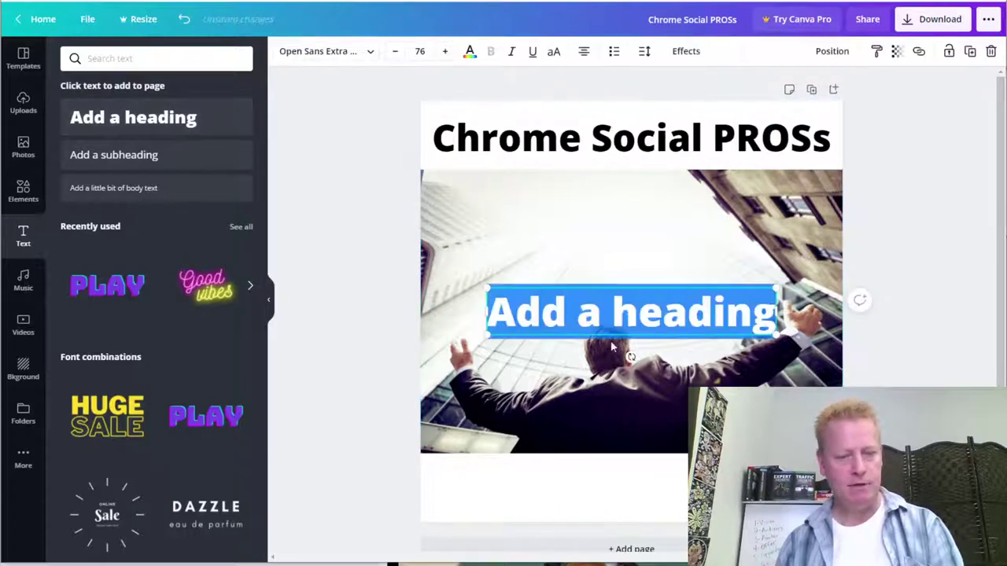
type("Mas")
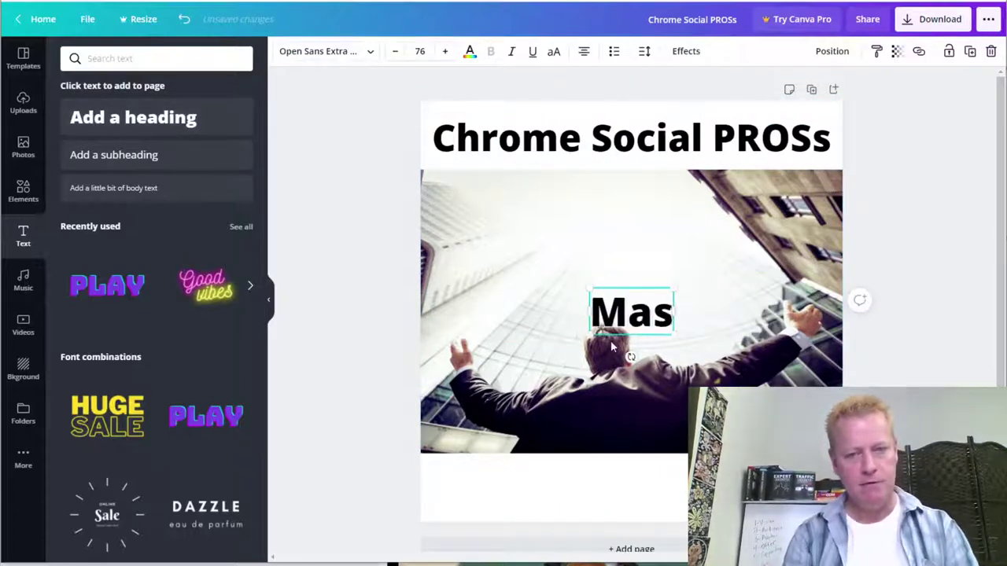
type("ter Class")
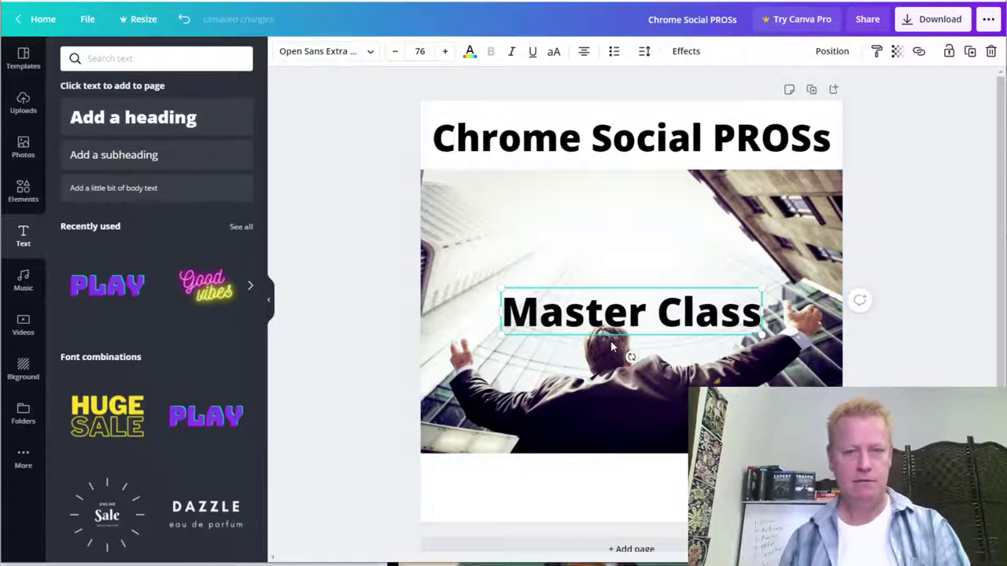
Move the "Master Class" heading into the blank band below the photo.
left_click_drag(655, 288, 646, 465)
left_click(903, 376)
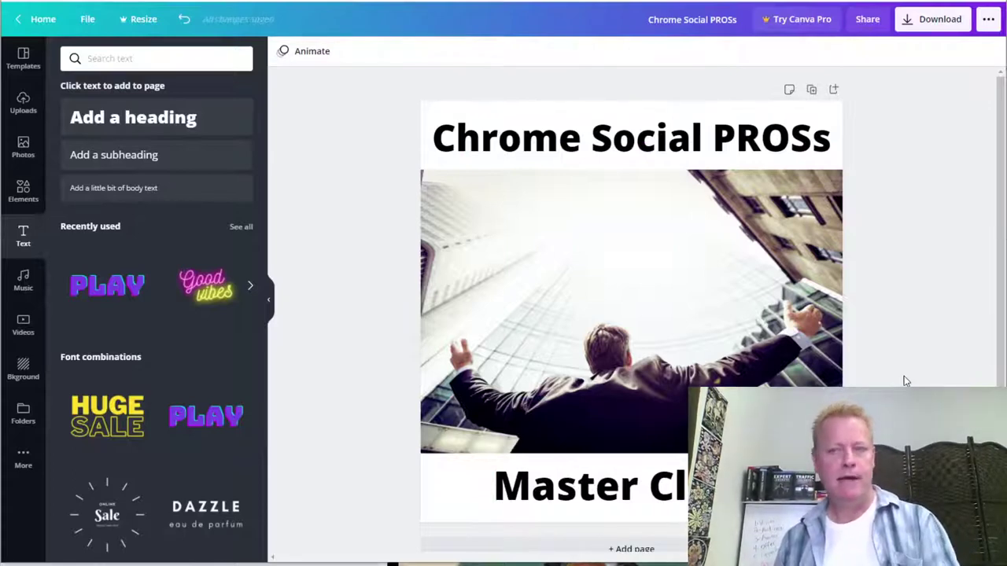
Download the design as a PNG named "cover" into the Chrome Social Pros Master Class folder.
left_click(935, 18)
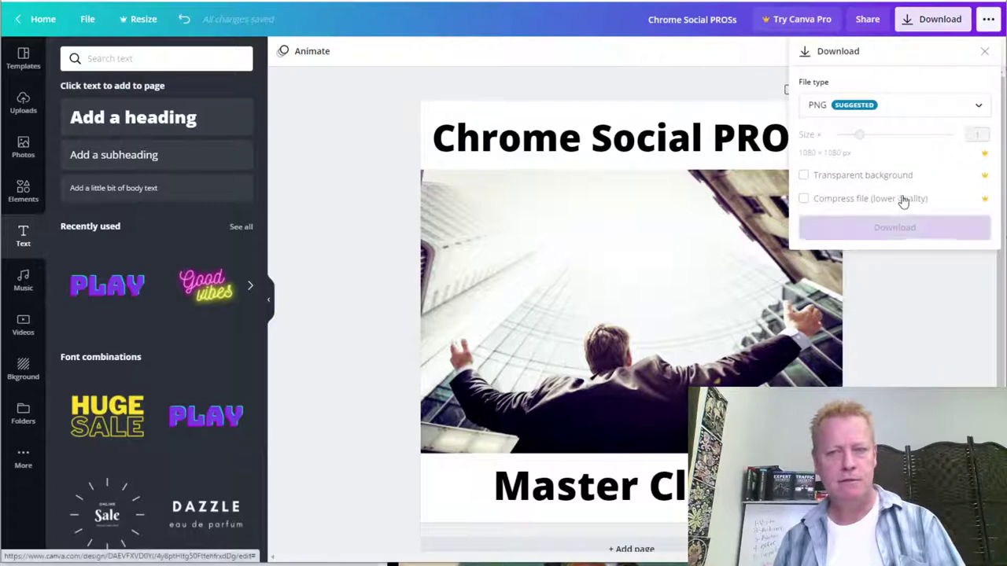
left_click(890, 236)
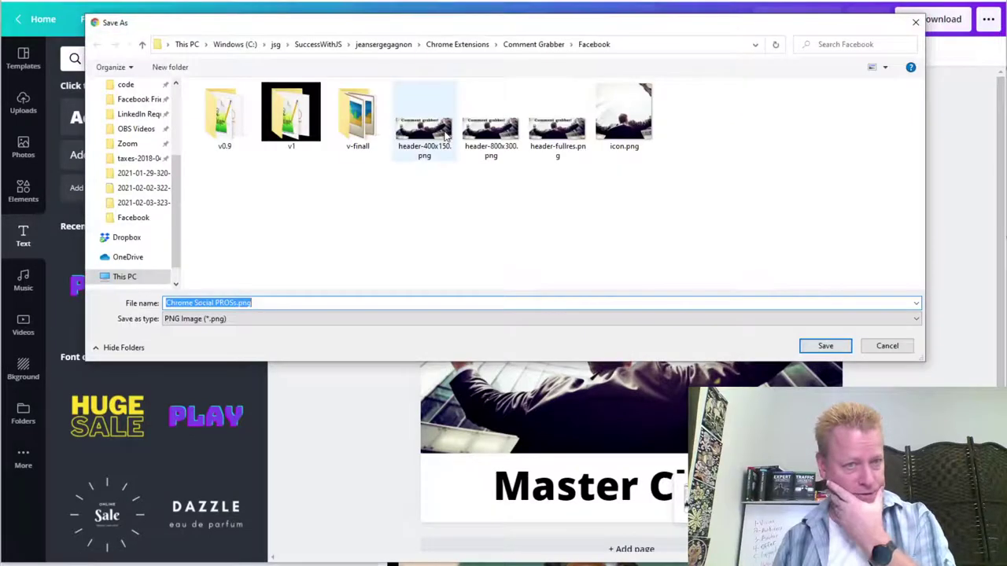
left_click(383, 44)
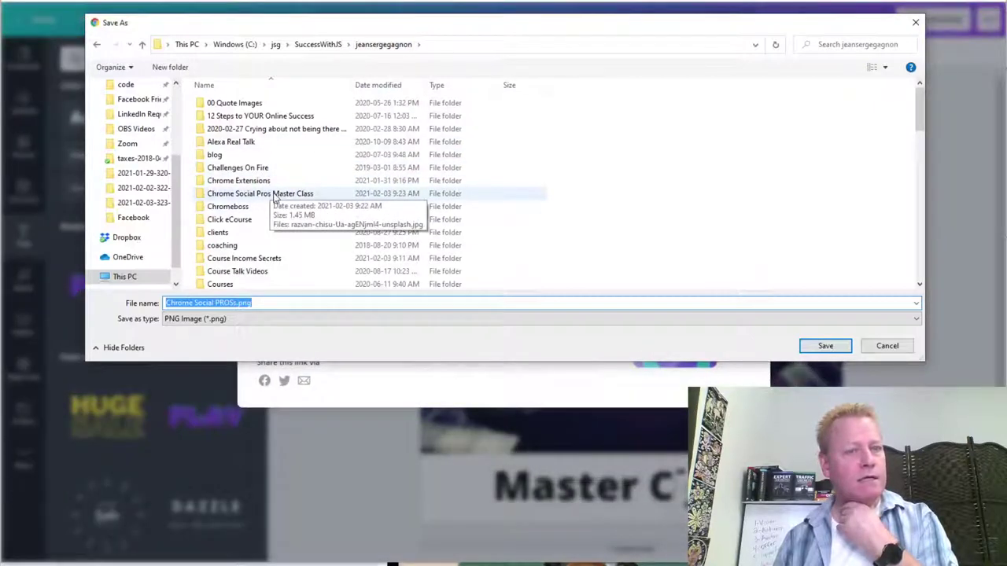
double_click(275, 195)
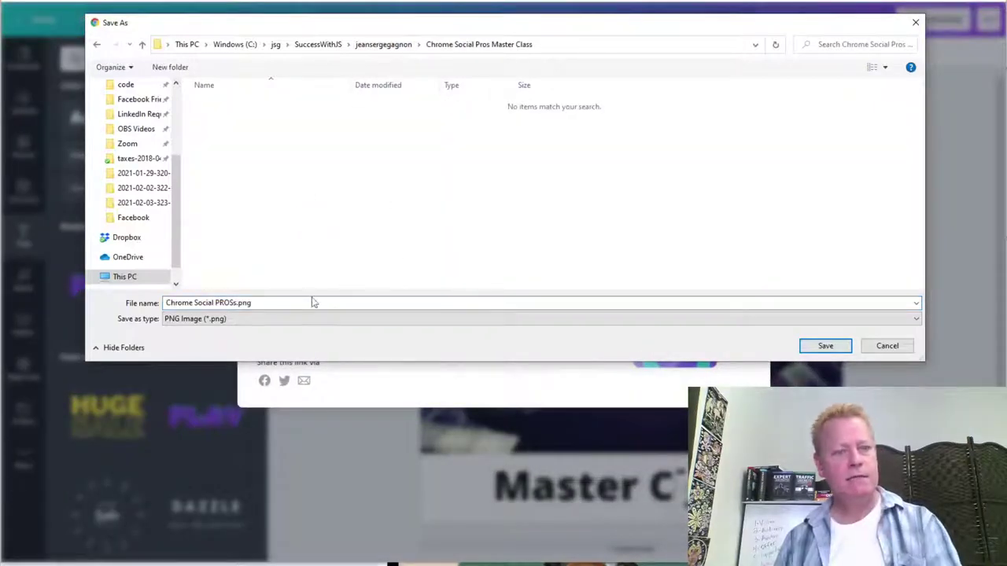
type("cover")
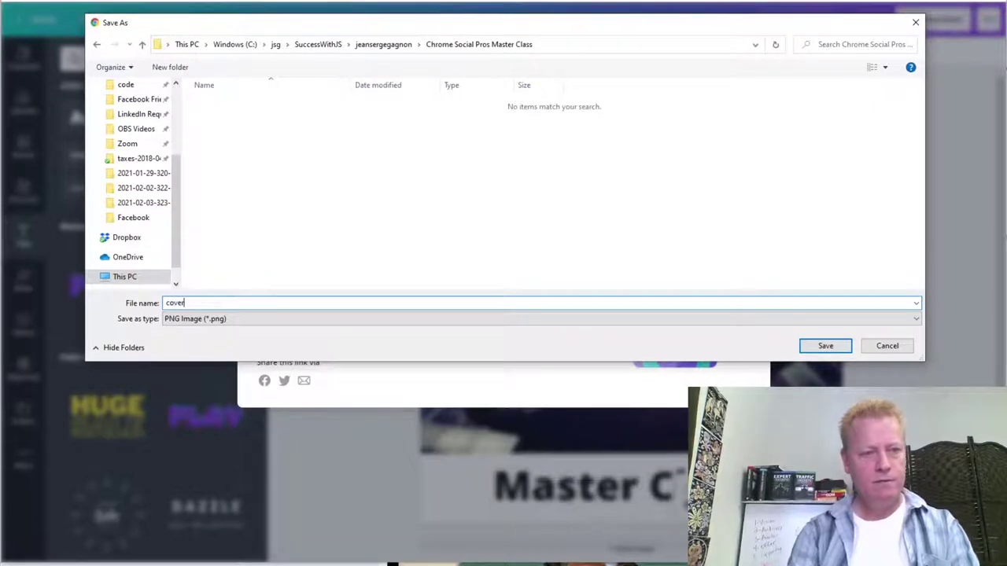
key("Return")
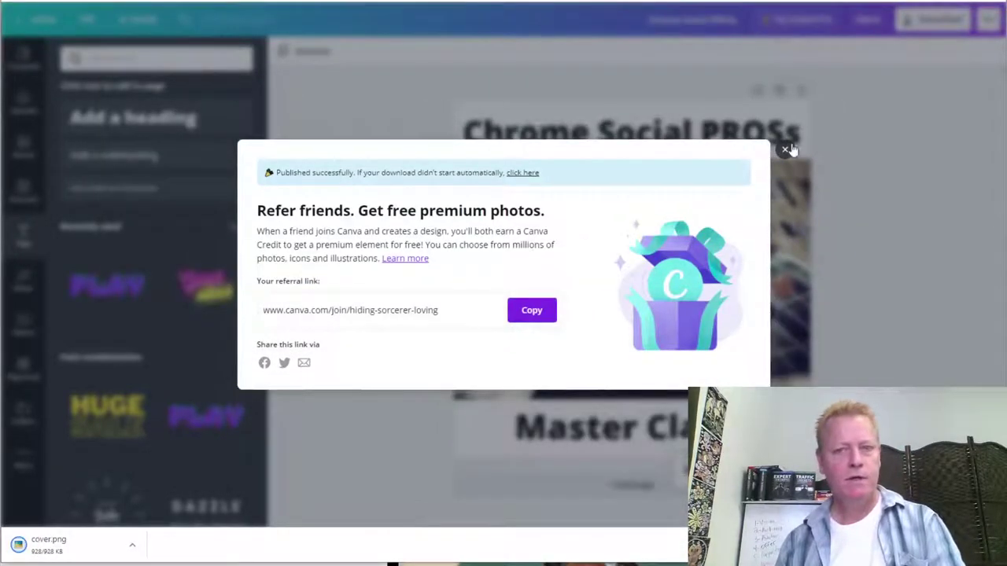
Switch to the Click eCourse course editor and submit cover.png from the Chrome Social Pros Master Class folder as the cover image.
key("ctrl+Tab")
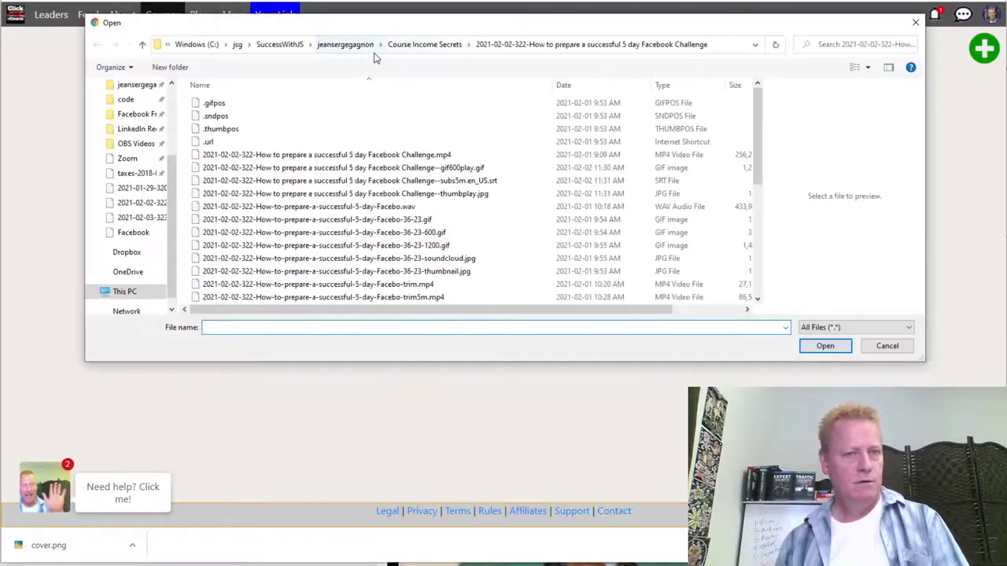
left_click(350, 46)
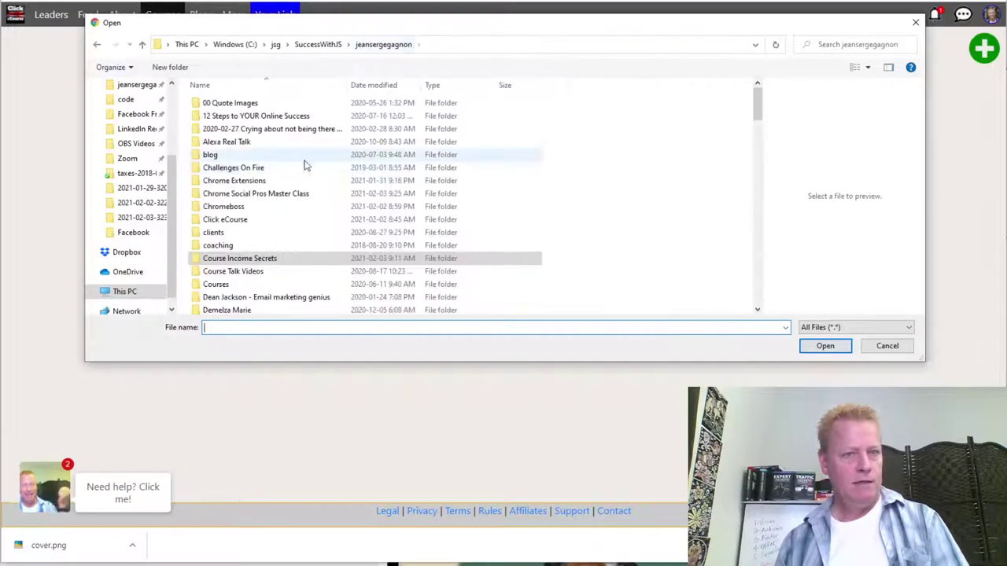
double_click(267, 193)
double_click(220, 115)
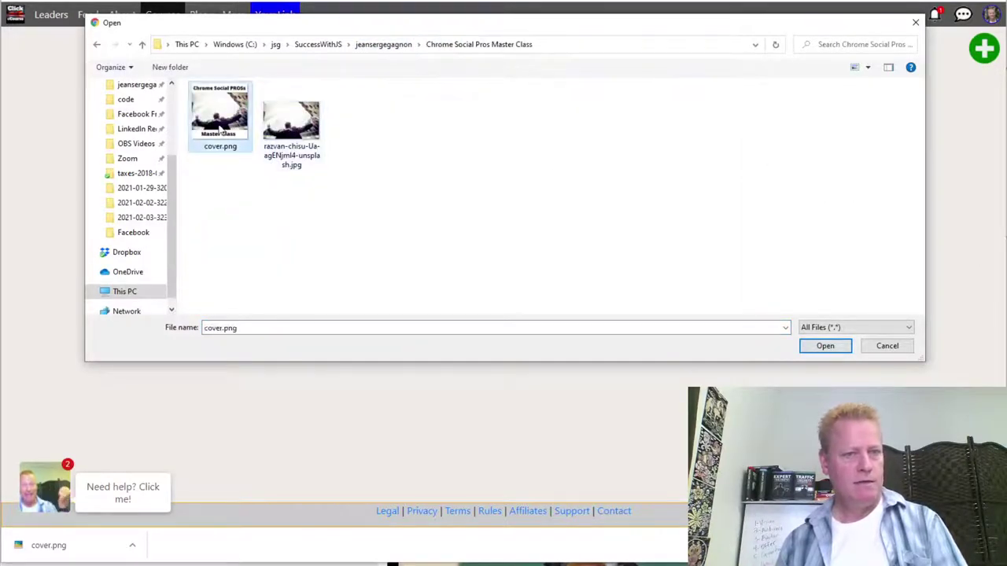
left_click(486, 197)
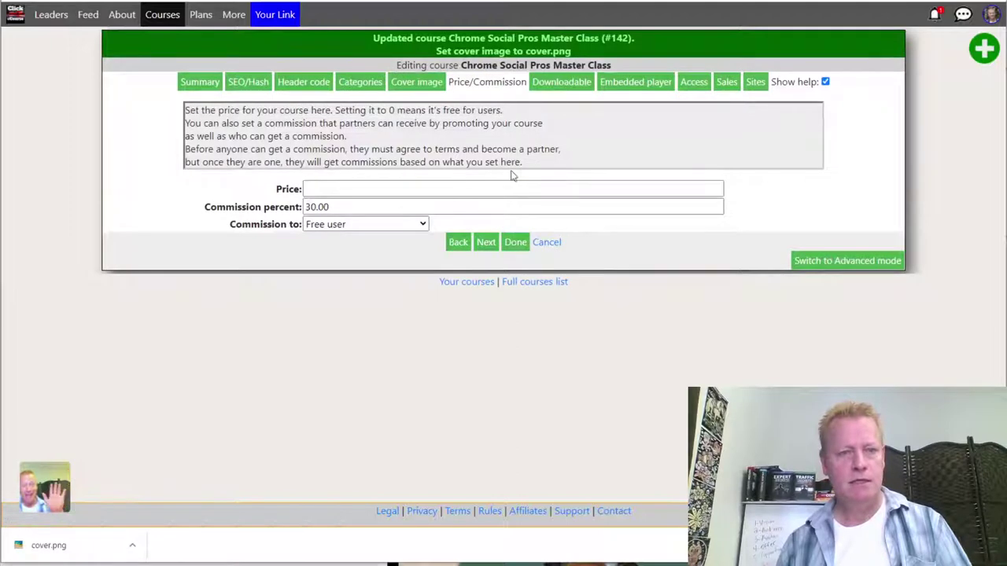
Set the course price to 4997 and the commission percent to 90.
left_click(337, 190)
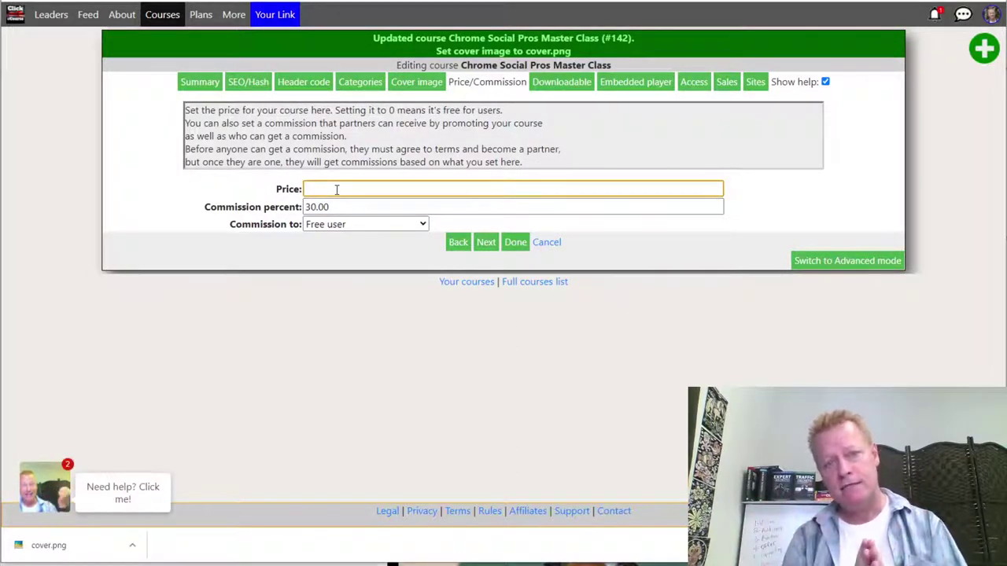
type("4997")
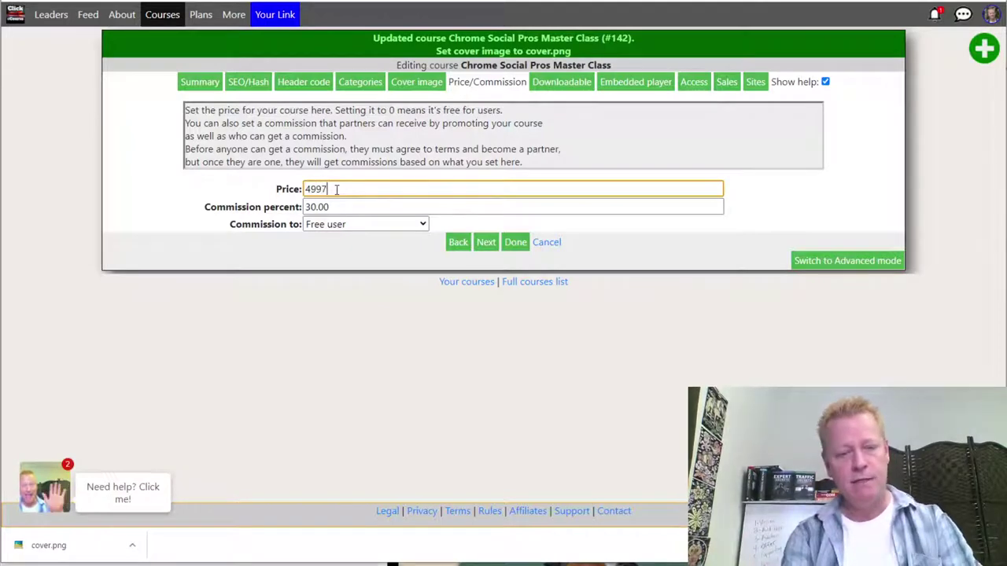
key("Tab")
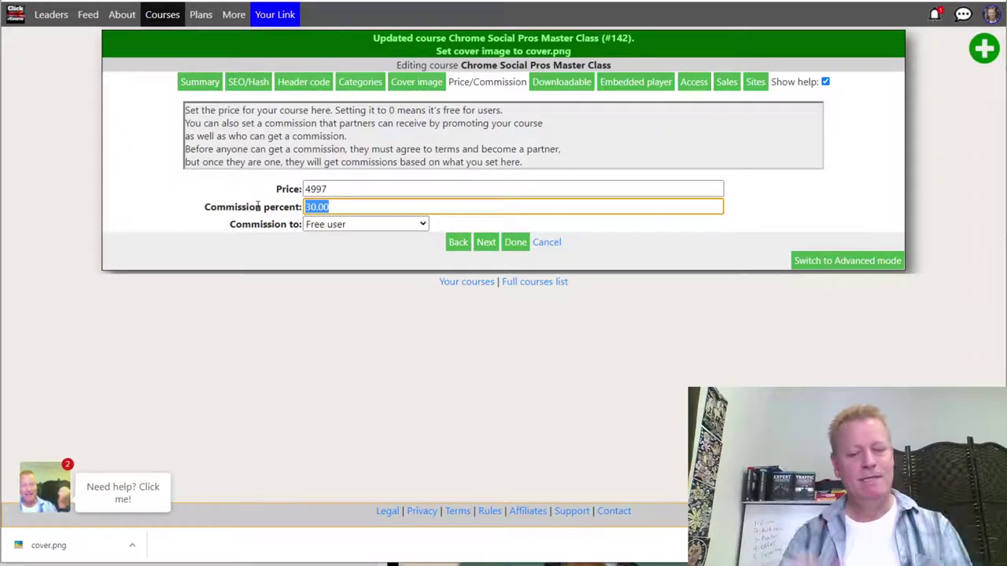
type("90")
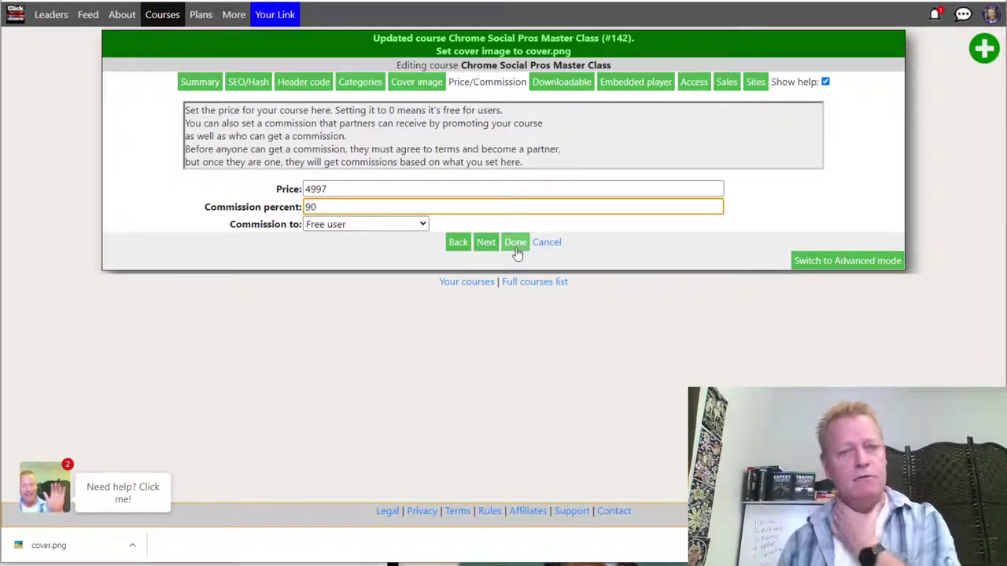
left_click_drag(337, 189, 302, 193)
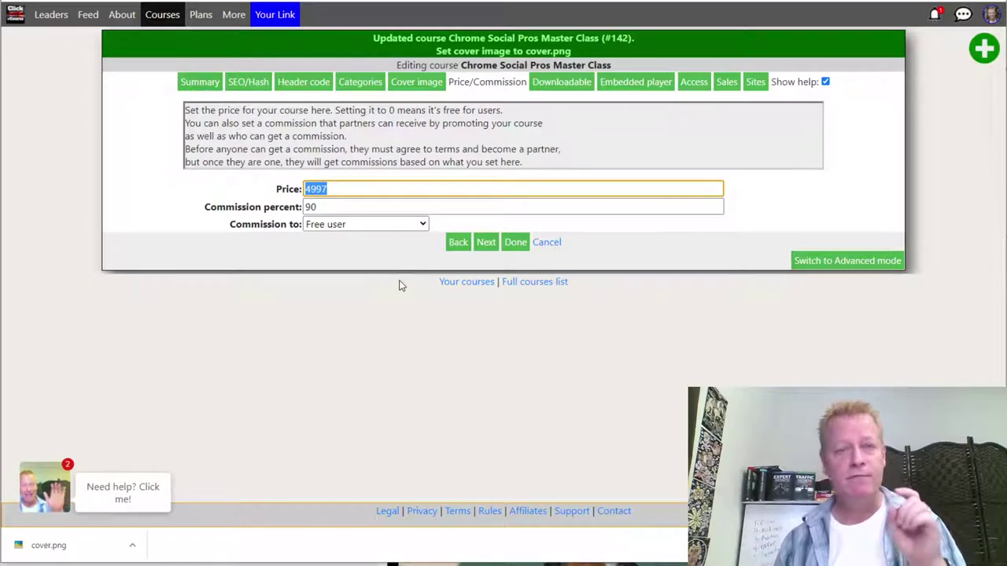
key("Tab")
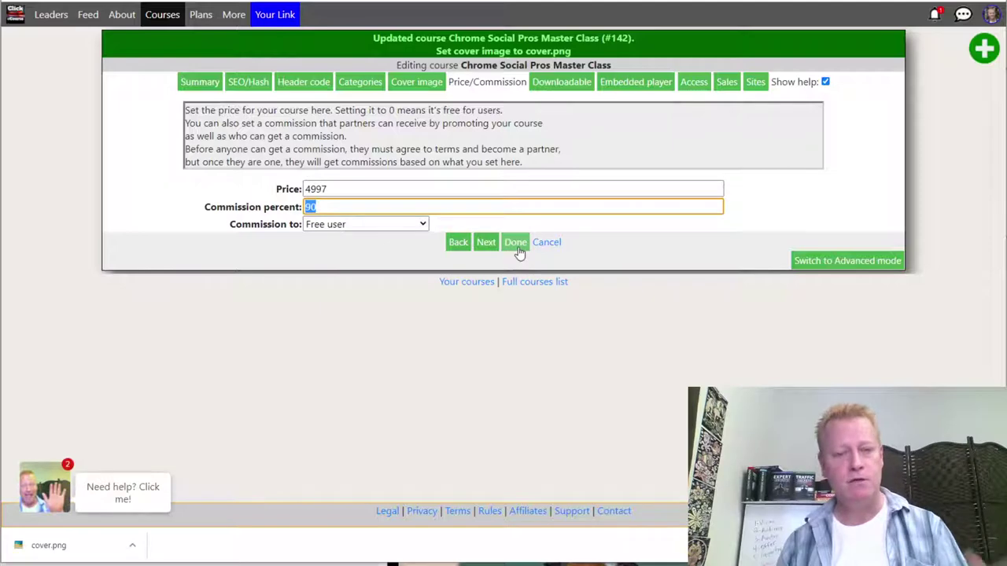
Set the course access to "Unlisted: Can only access with special link" and finish editing the course.
left_click(694, 90)
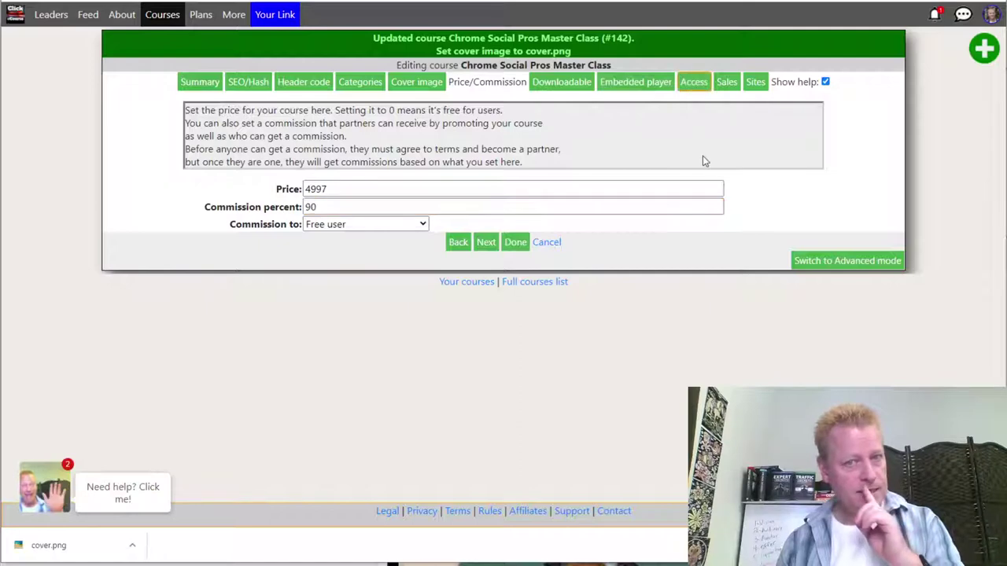
left_click(424, 195)
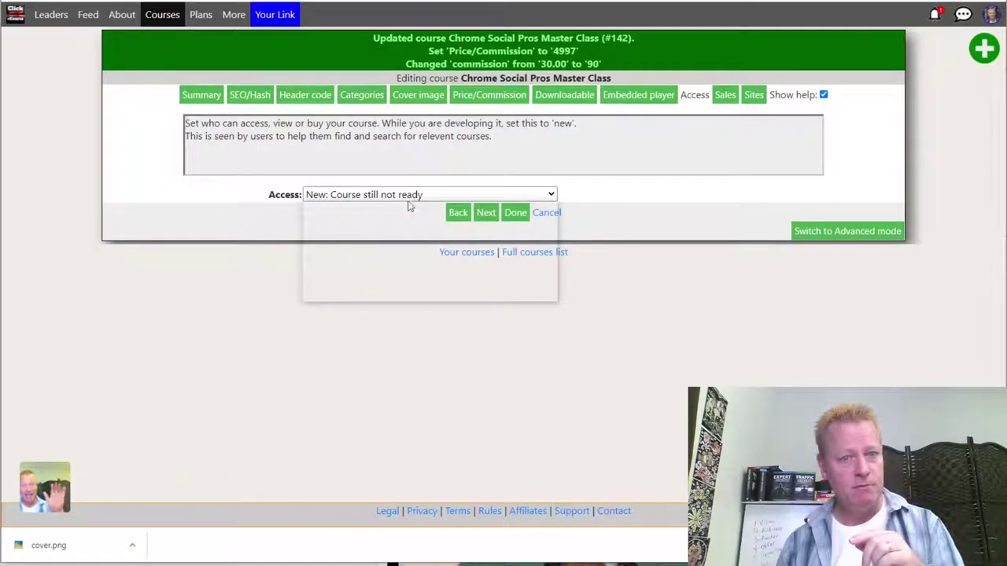
left_click(356, 271)
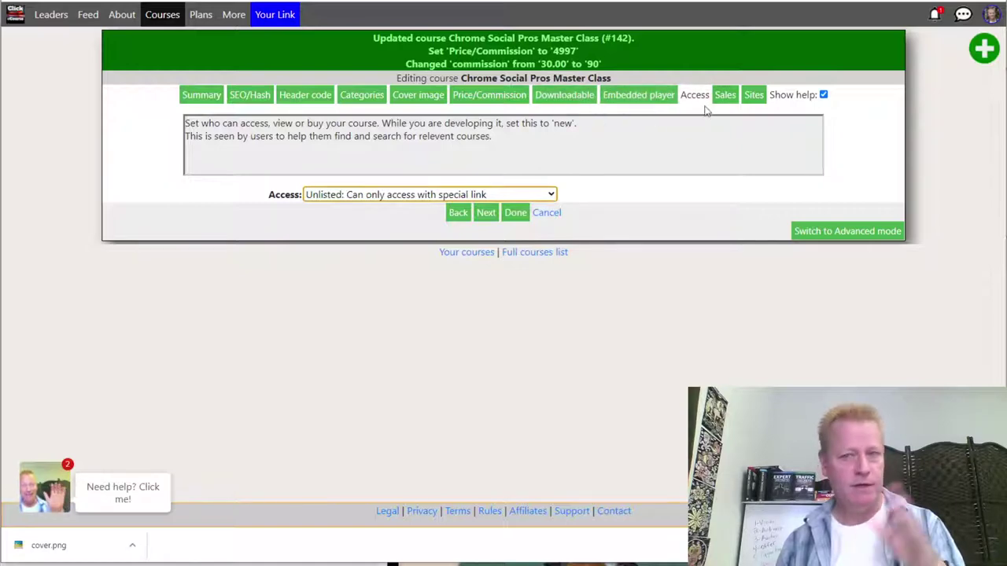
left_click(511, 214)
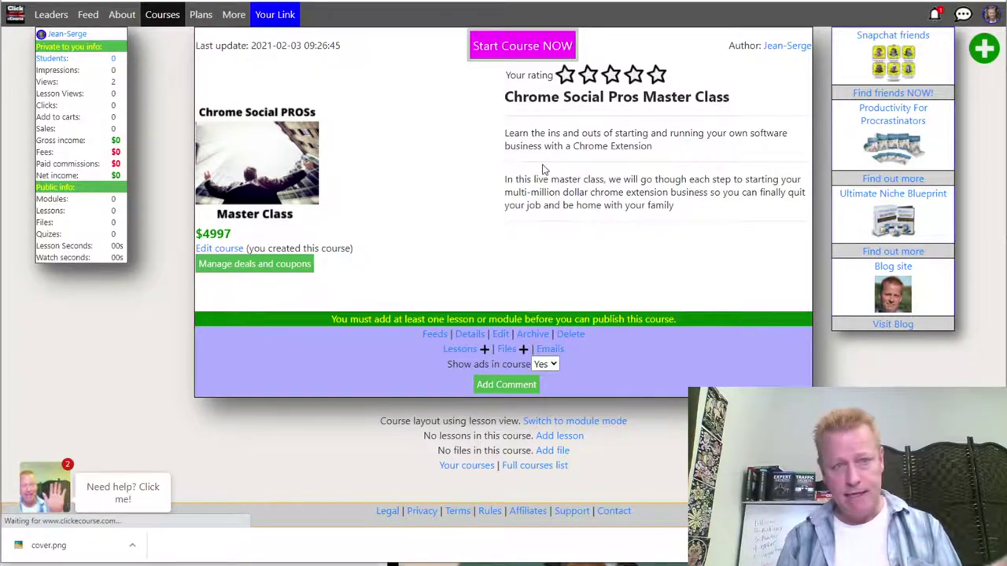
Bring up the course's share link and open it in an incognito window.
left_click(274, 16)
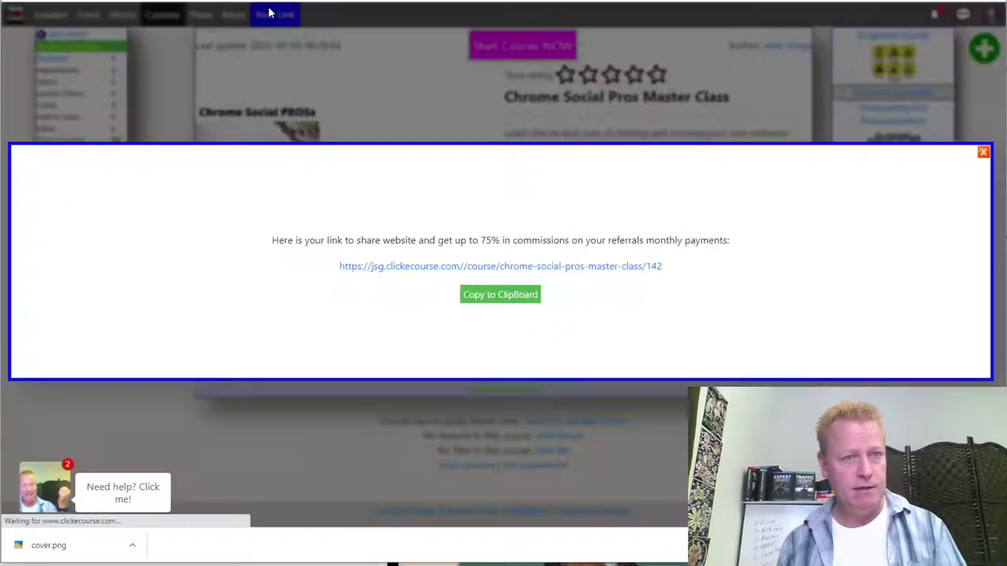
left_click_drag(679, 274, 335, 265)
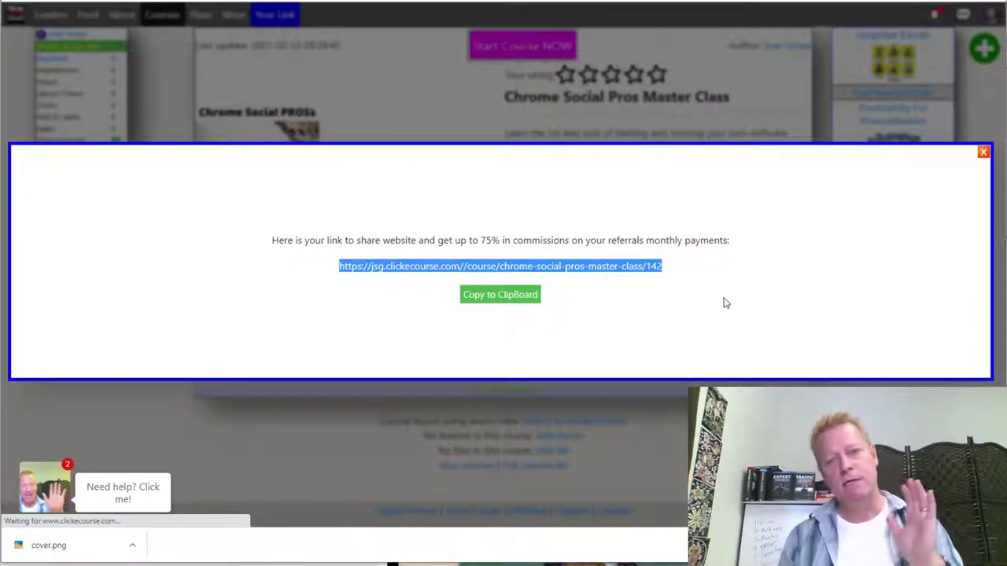
right_click(634, 269)
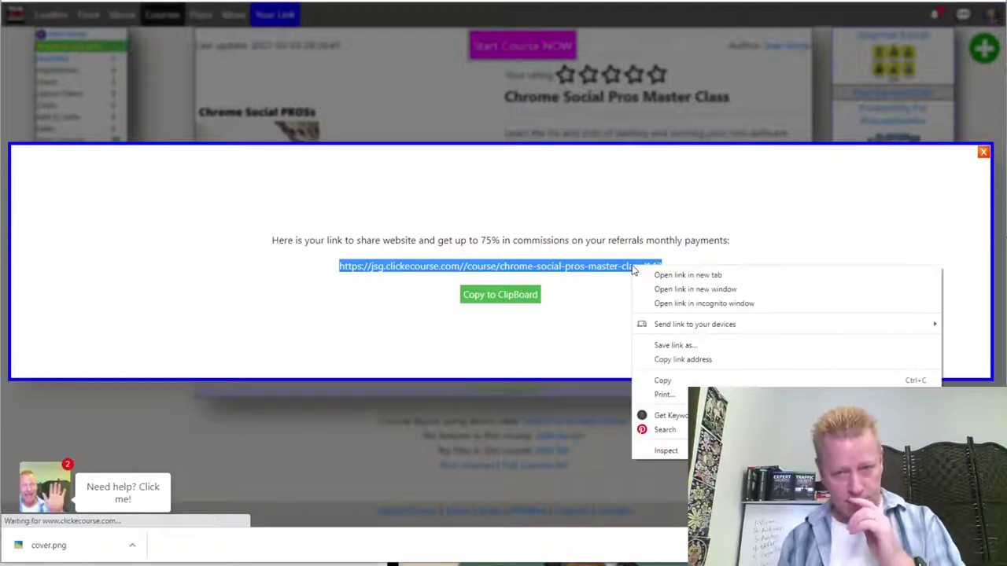
left_click(684, 302)
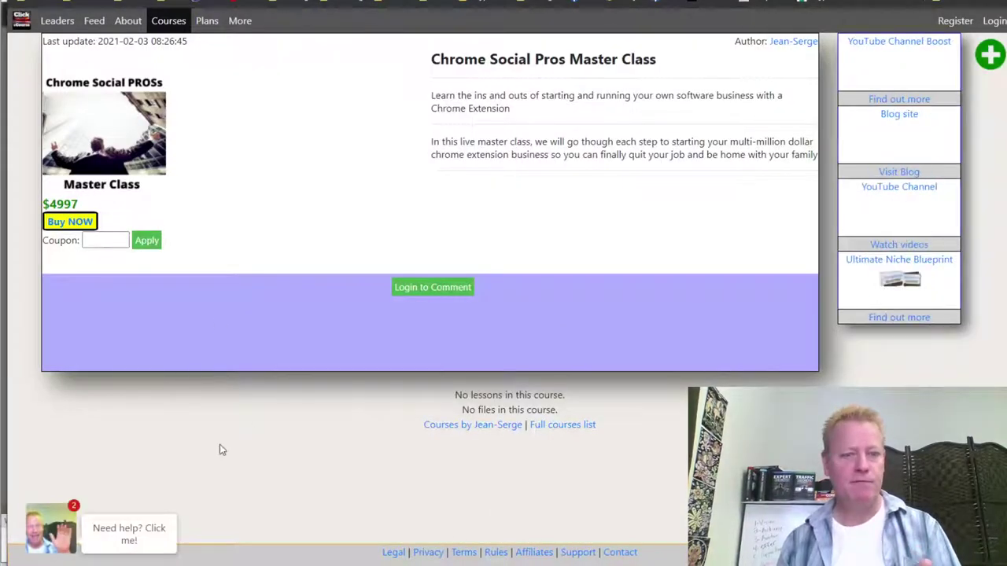
Examine the public course page's description, price and coupon entry, and return to the course page without the share link window.
left_click_drag(450, 96, 530, 173)
left_click(530, 173)
left_click_drag(86, 206, 103, 223)
left_click(238, 222)
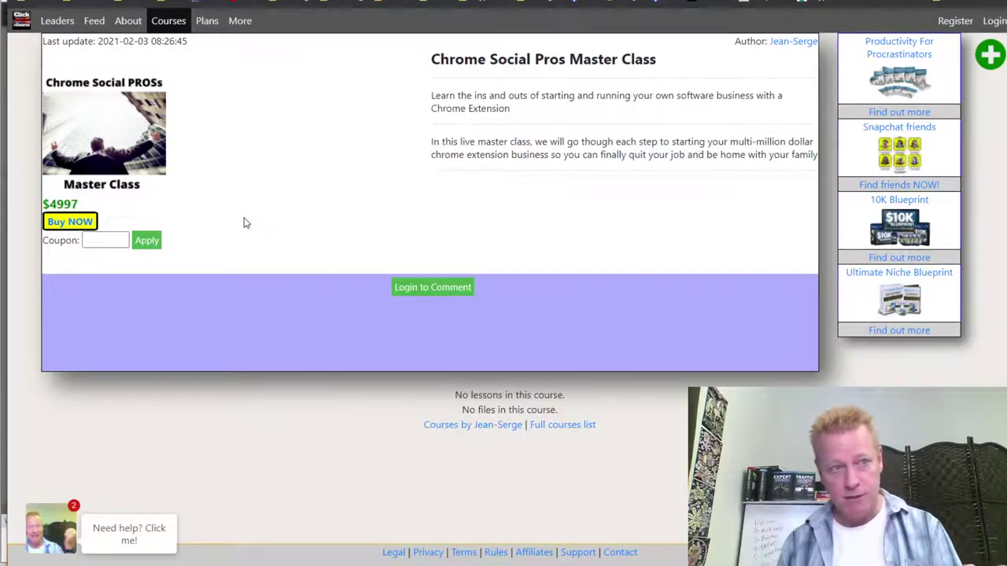
left_click(105, 239)
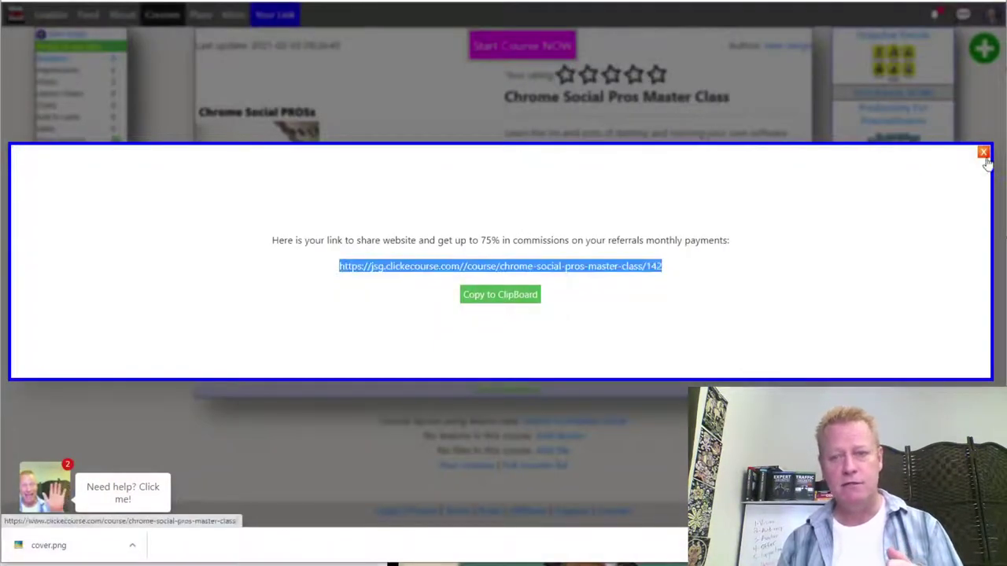
left_click(984, 152)
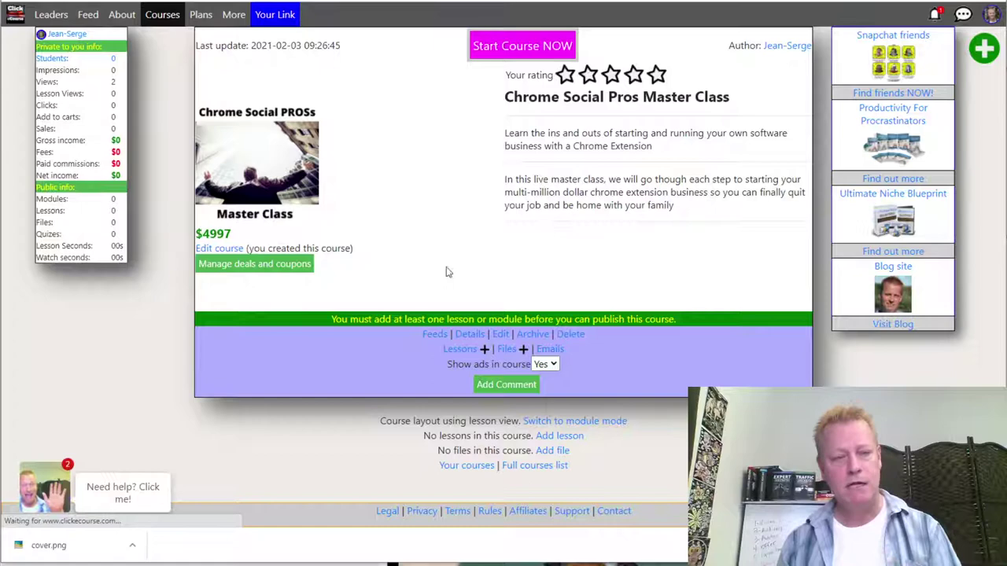
Start a new coupon for the course named "mar2021" with a price of 497.
left_click(259, 263)
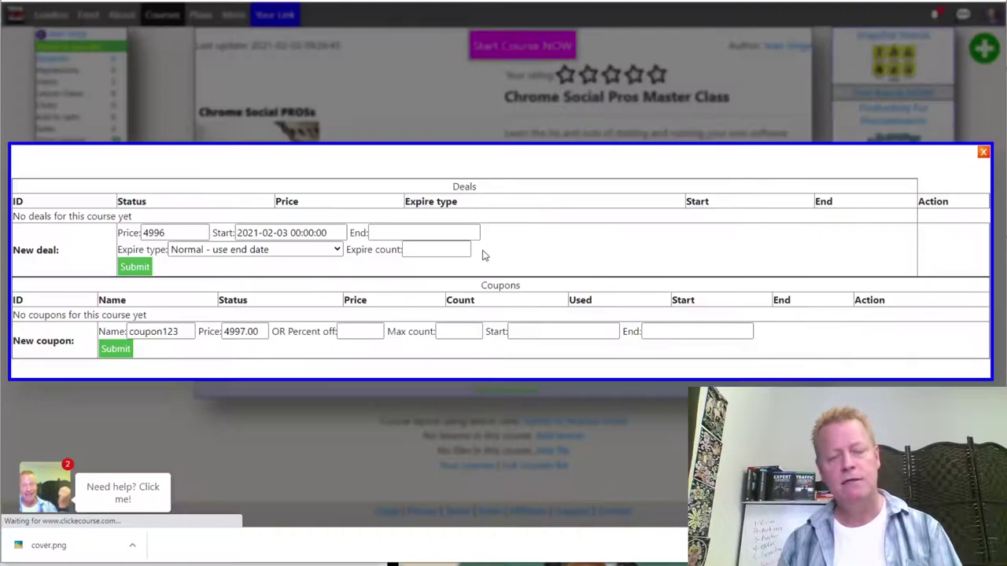
double_click(160, 331)
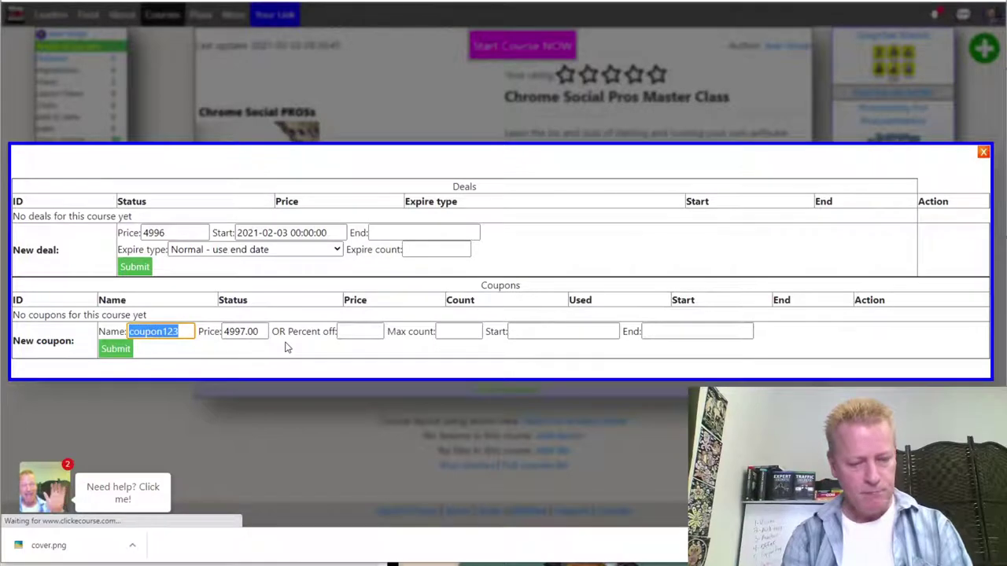
type("march1st")
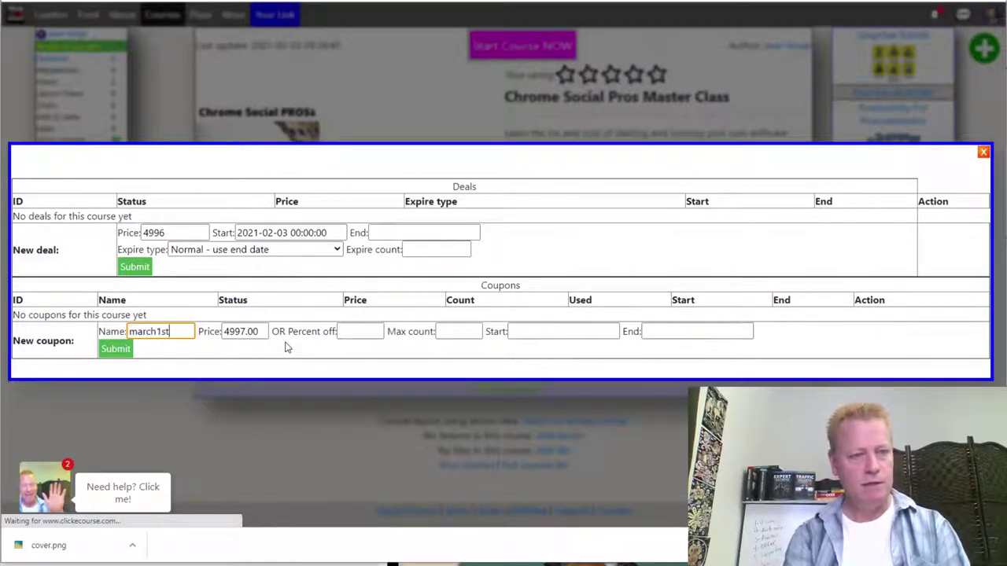
key("ctrl+a")
key("BackSpace")
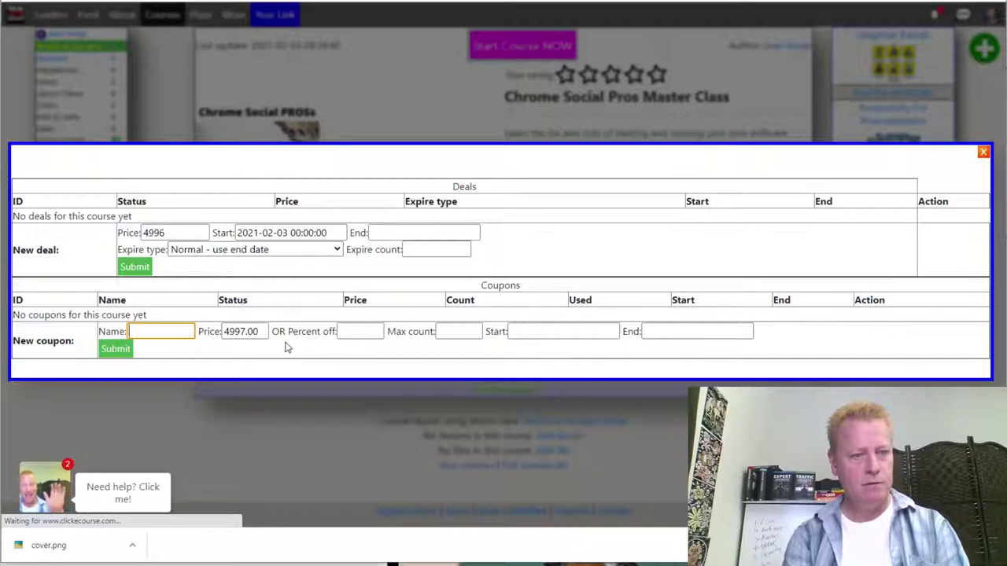
type("mar")
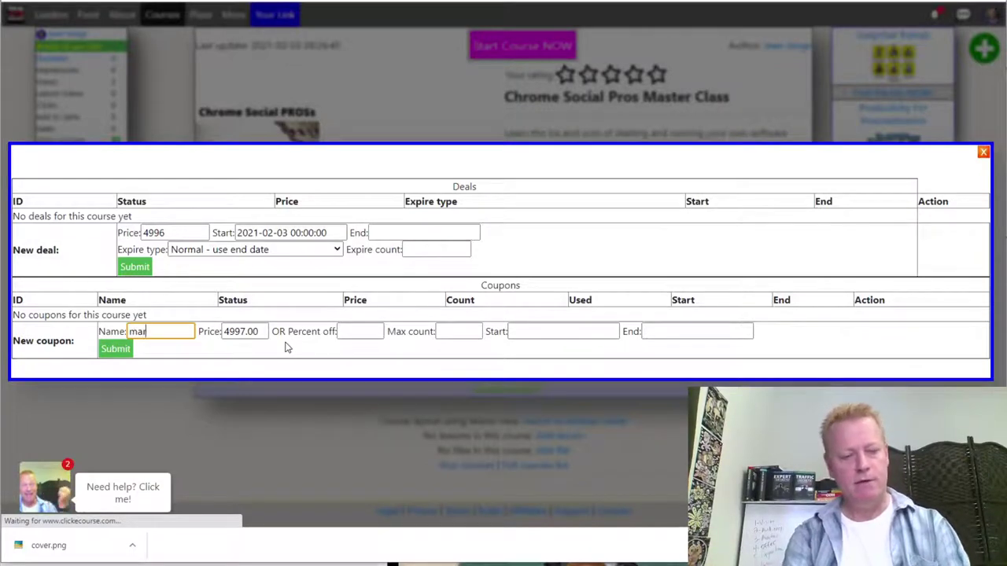
type("2021")
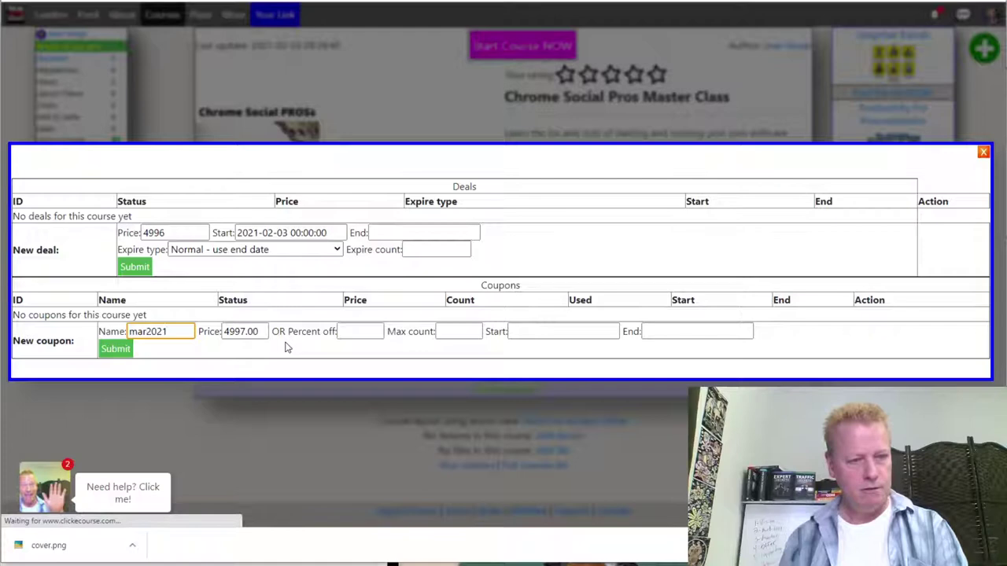
left_click_drag(268, 333, 211, 334)
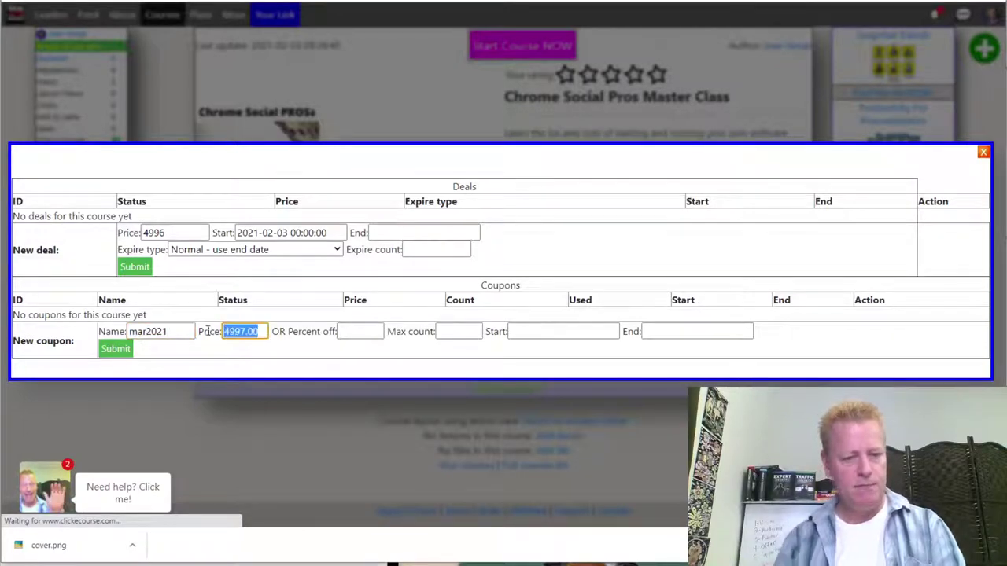
type("497")
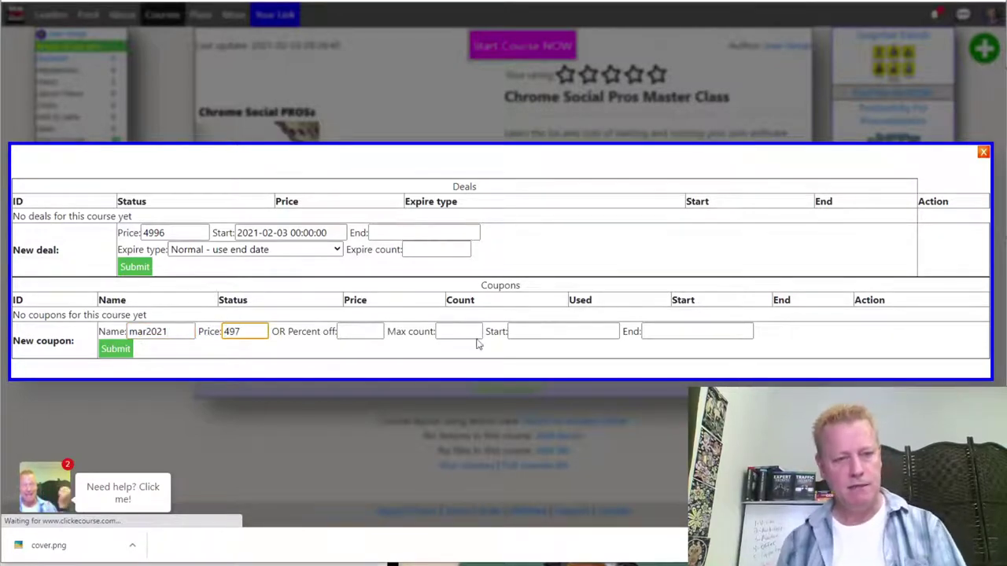
key("Tab")
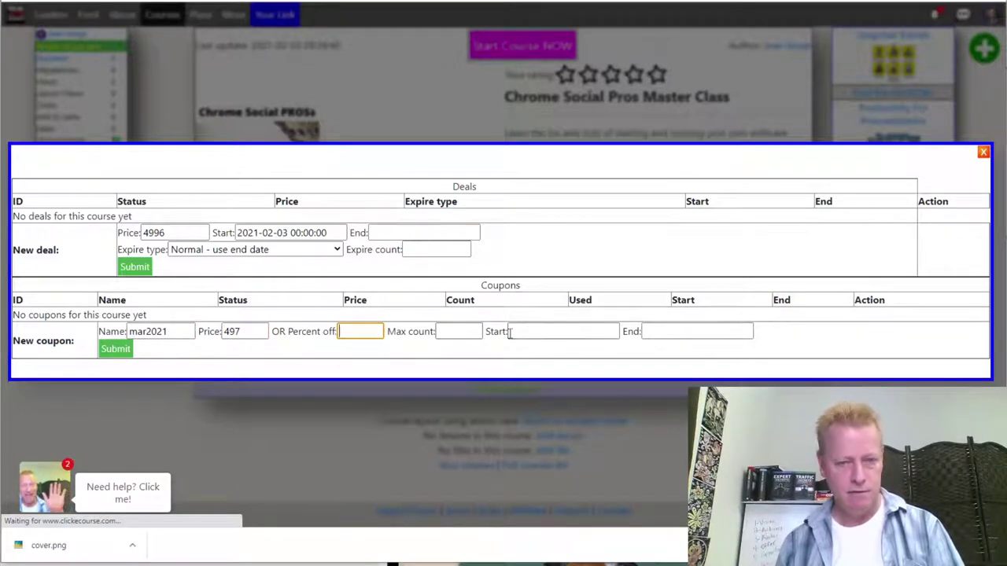
left_click(669, 331)
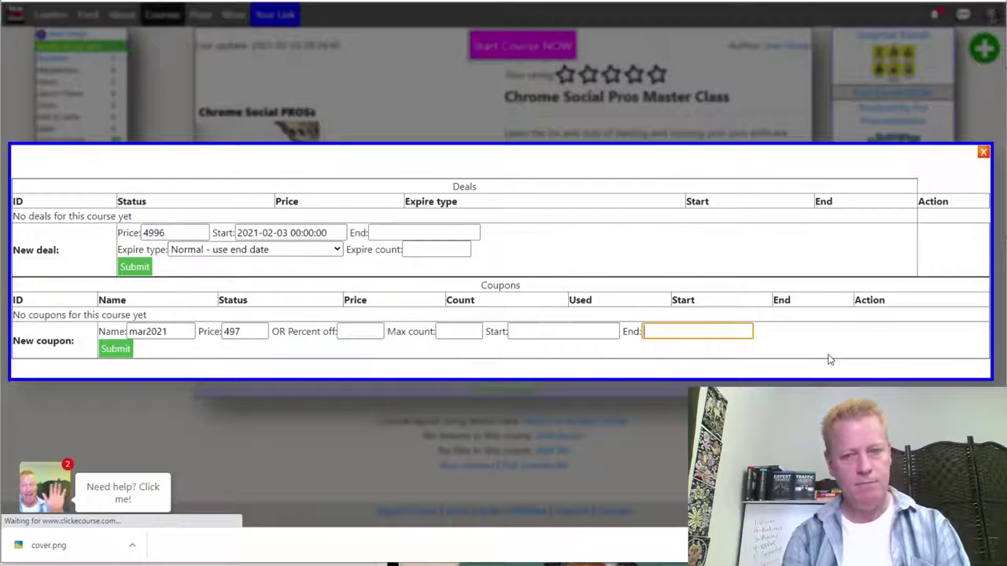
type("2021-0")
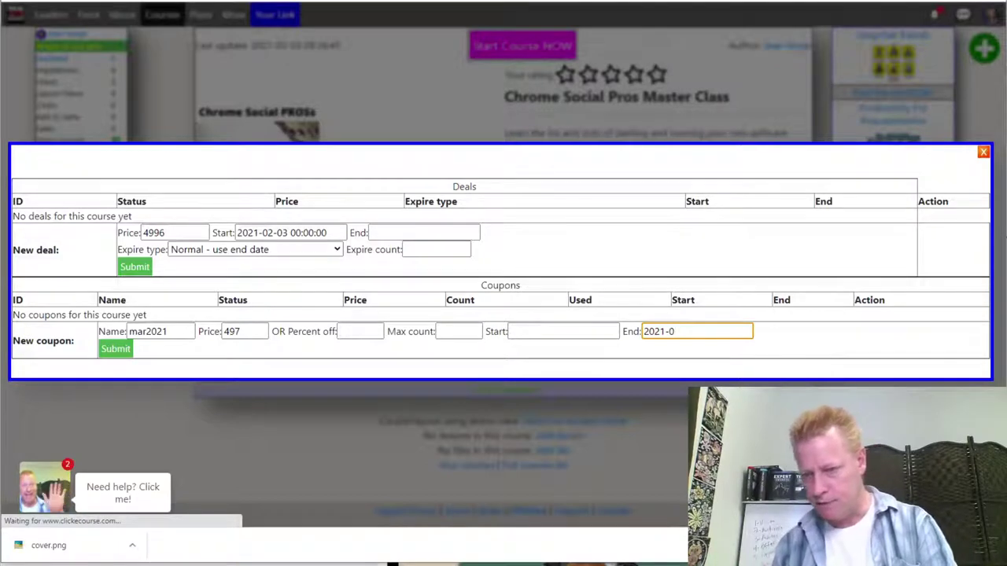
key("alt+Tab")
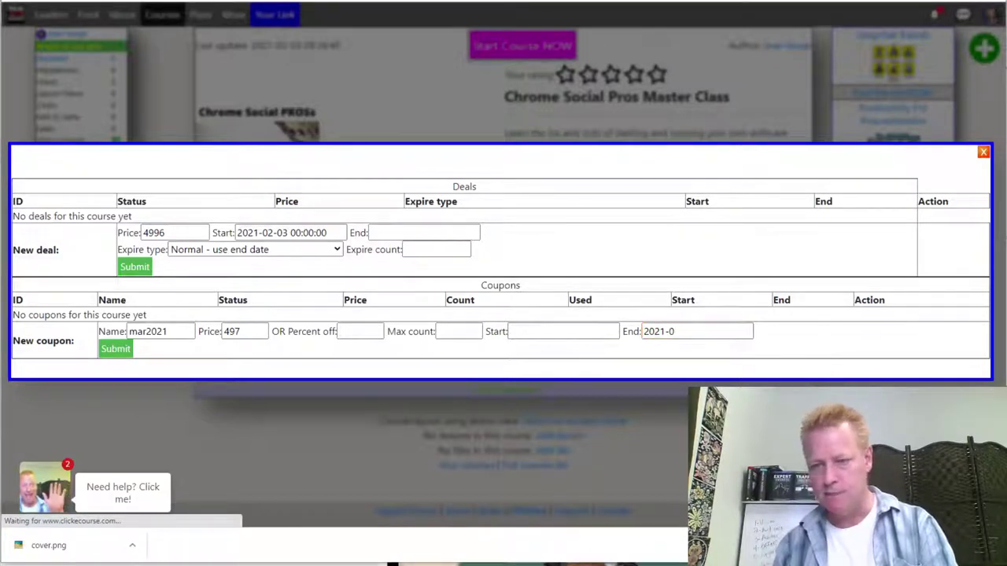
key("super+alt+d")
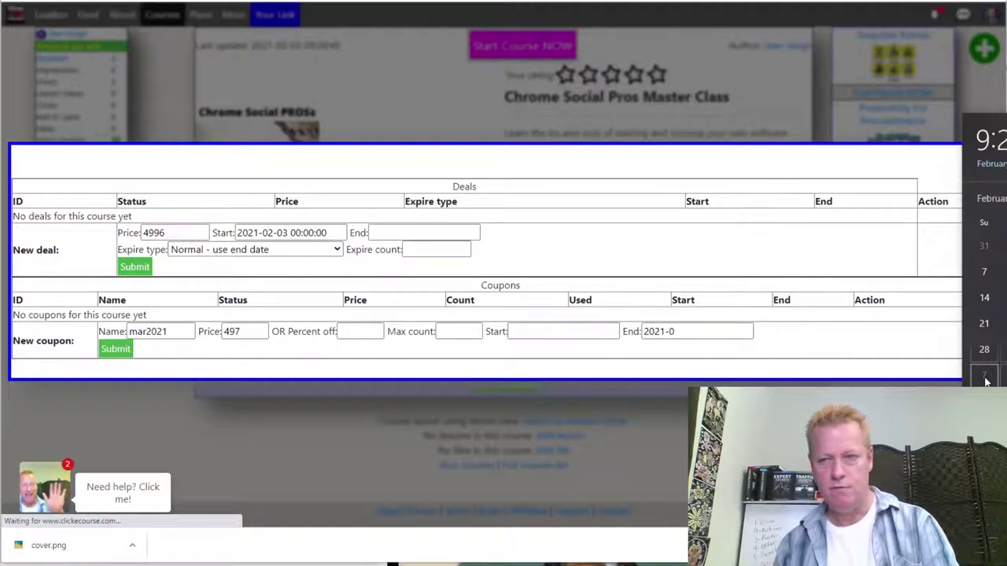
left_click(696, 331)
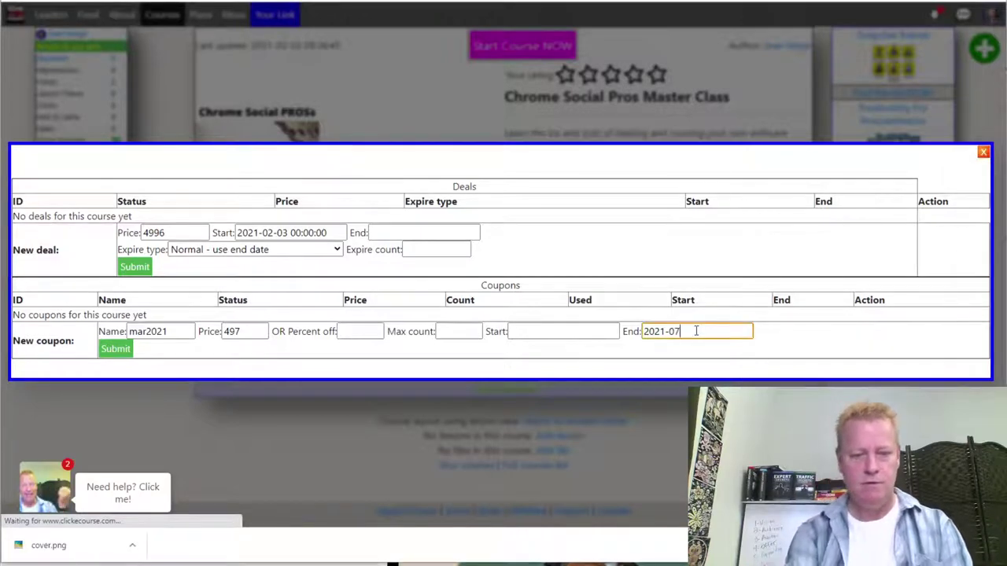
type("2021-07-")
key("BackSpace")
key("BackSpace")
type("3")
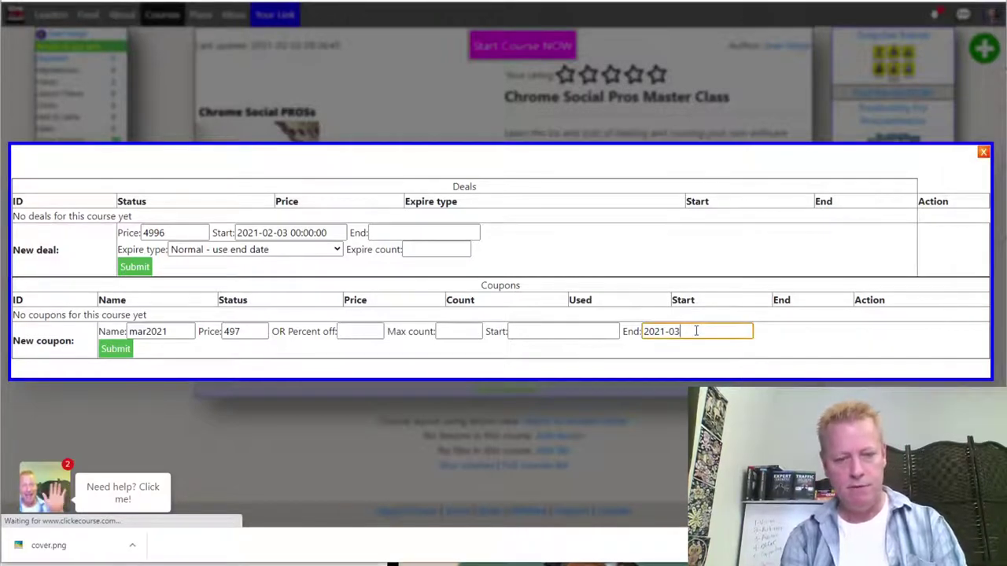
type("-07")
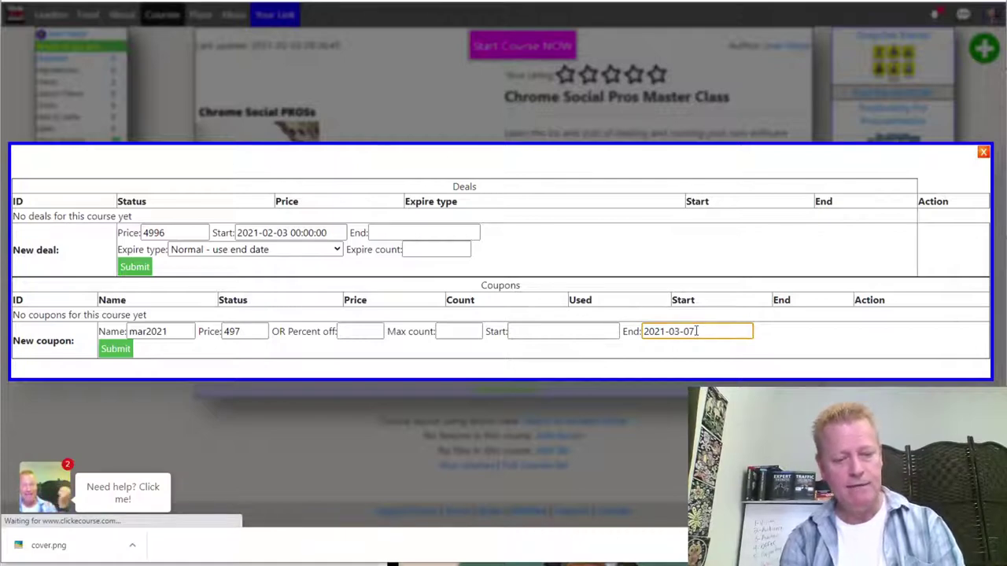
type(" 11:59:00")
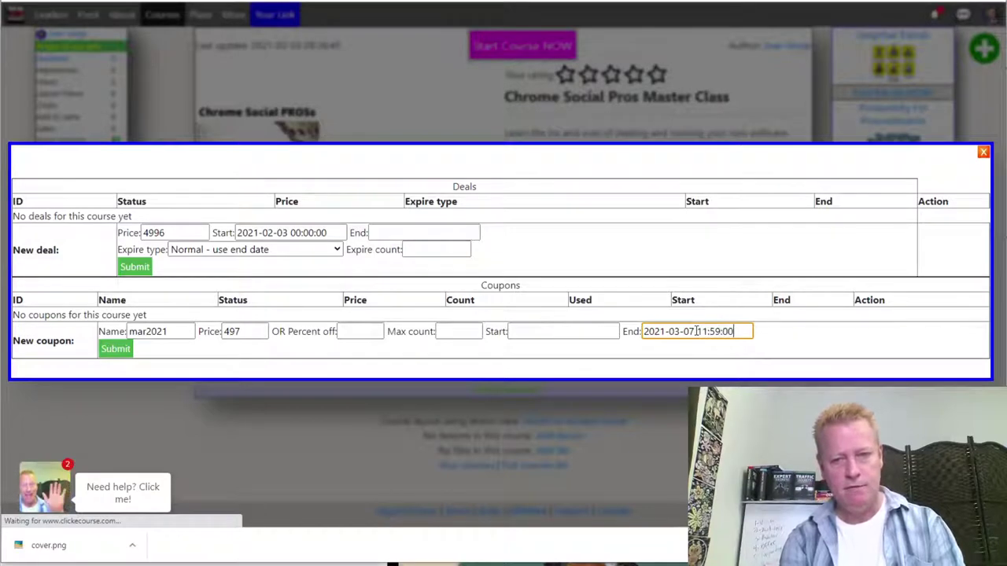
Correct the coupon's end time to 23:59:00, submit the coupon and reload the coupon list.
left_click(696, 331)
key("Delete")
key("Delete")
type("23")
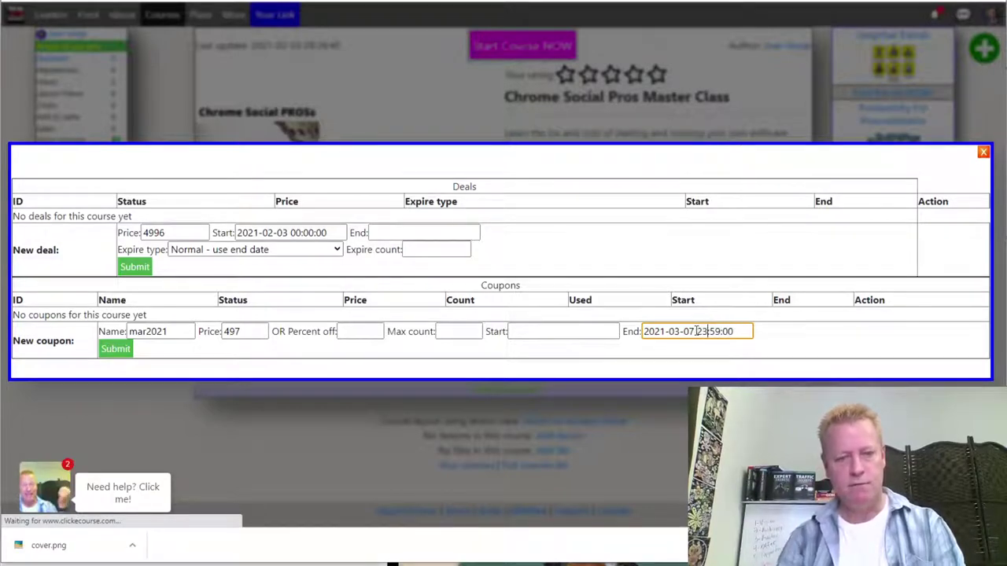
left_click(798, 348)
left_click(119, 352)
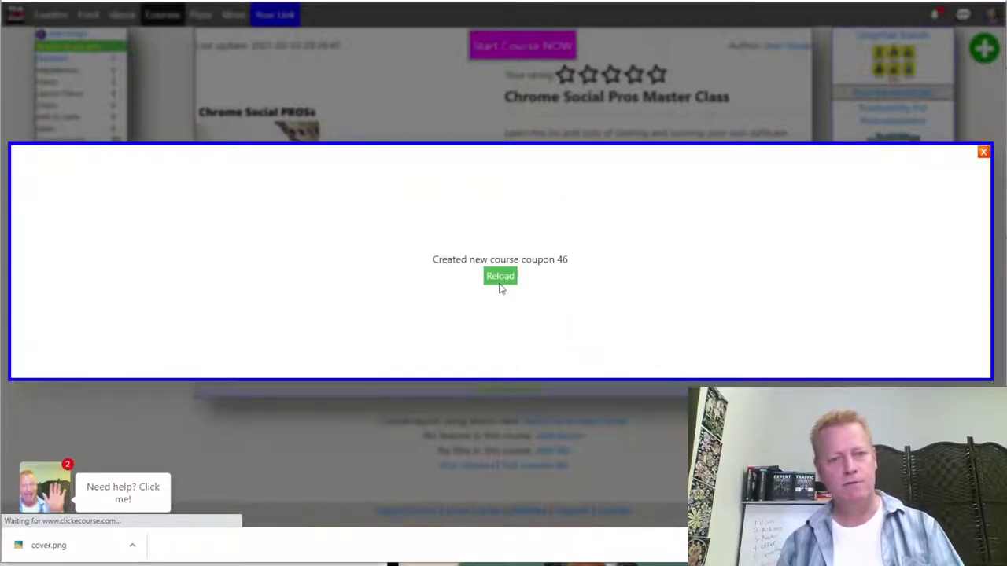
left_click(501, 277)
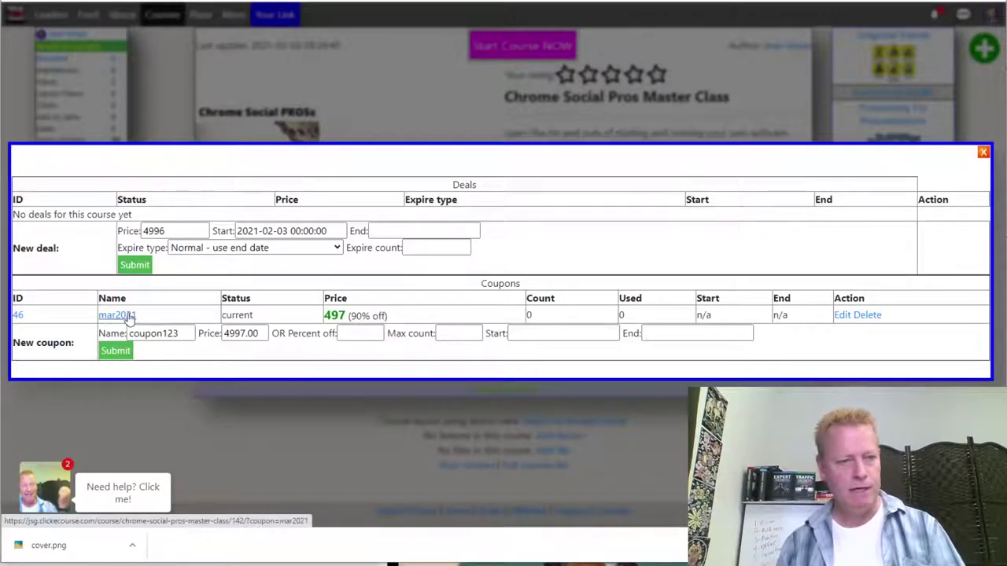
Open the mar2021 coupon's link in an incognito window.
right_click(128, 316)
left_click(186, 405)
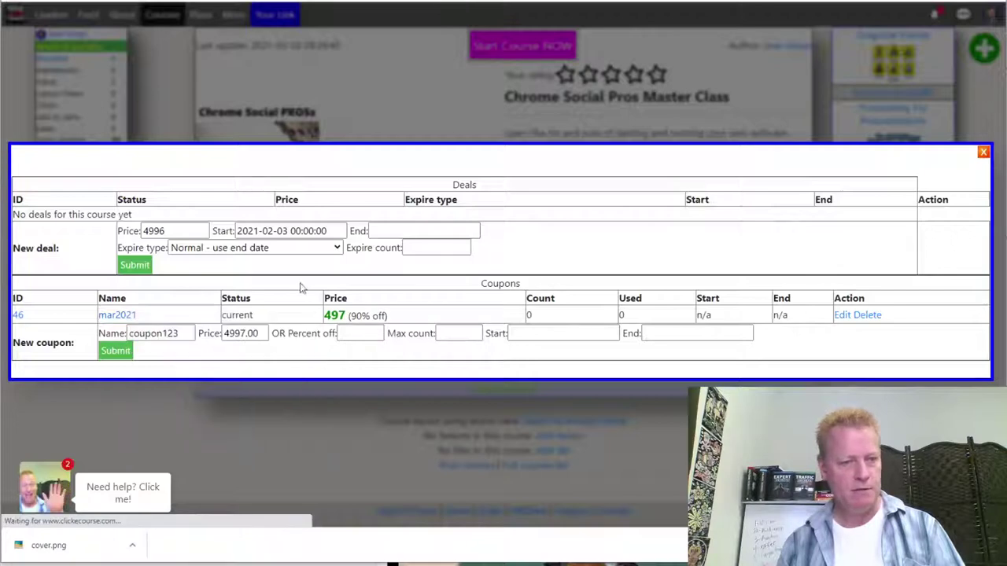
left_click(983, 152)
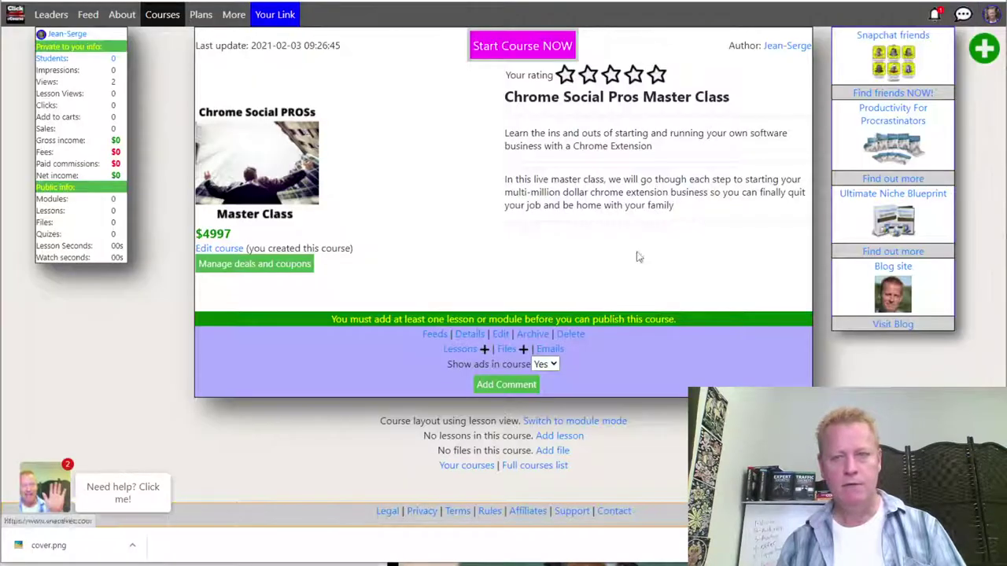
left_click(240, 266)
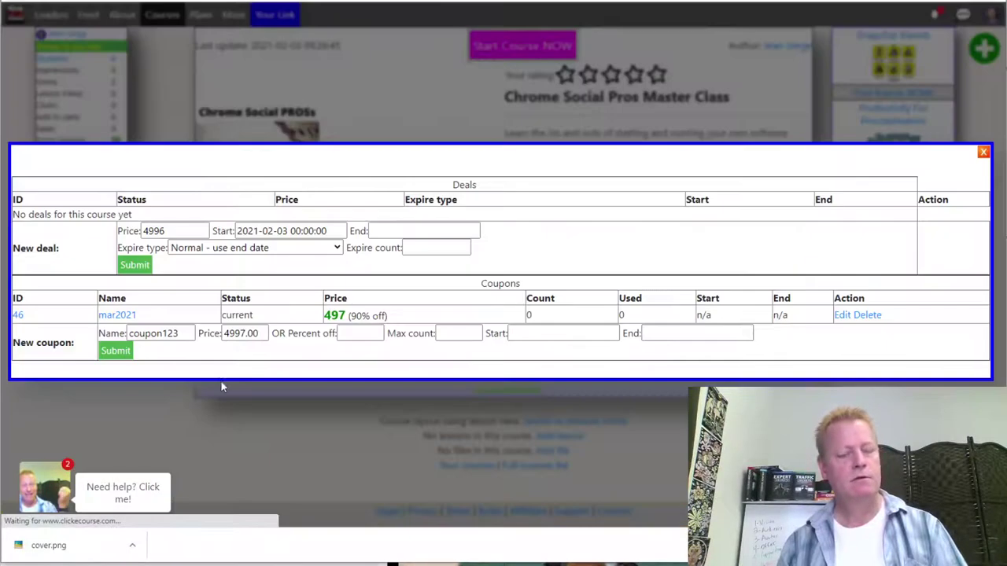
right_click(126, 316)
left_click(202, 338)
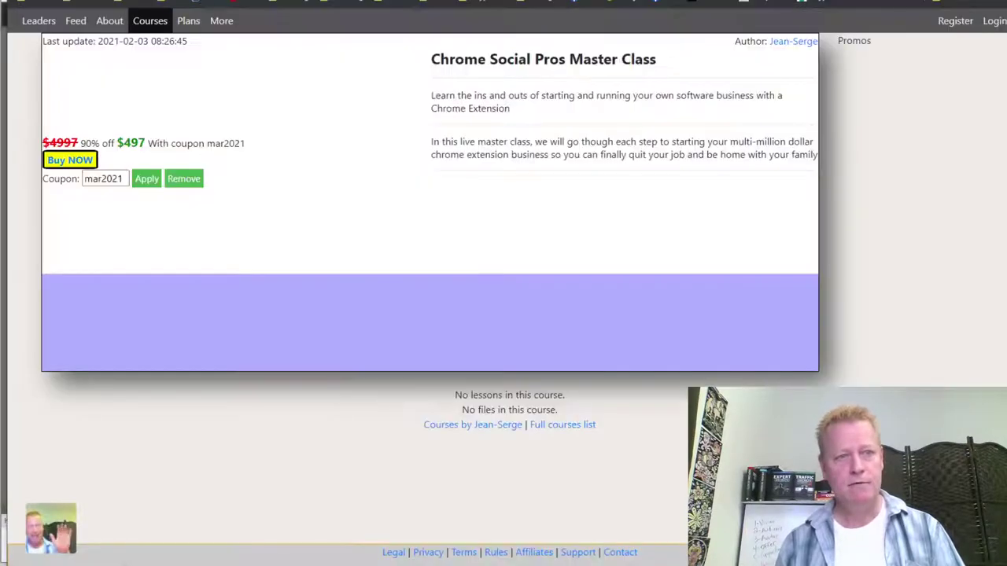
Check the discounted price and coupon name on the public course page, then return and close the deals and coupons window.
left_click_drag(158, 200, 118, 204)
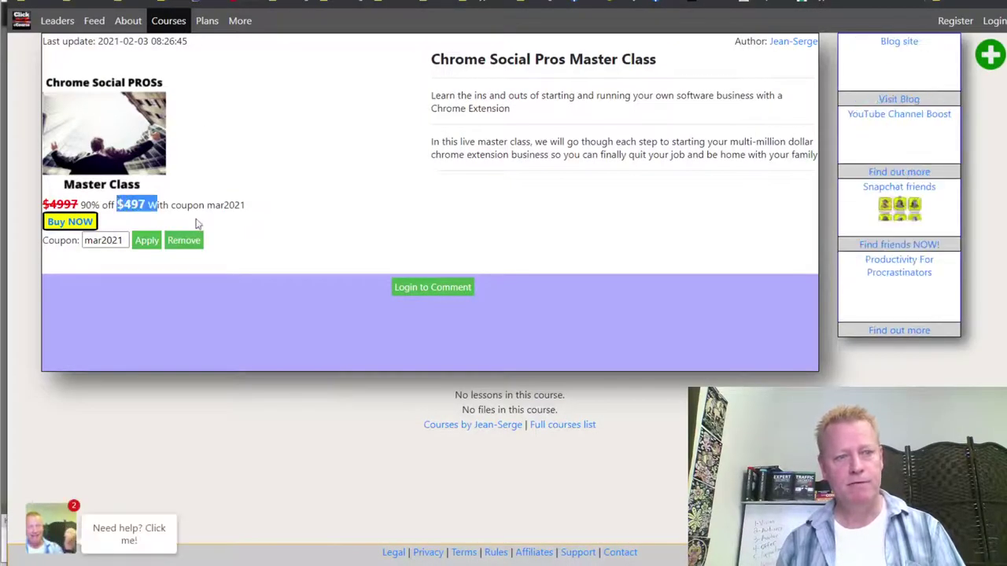
left_click(293, 236)
double_click(226, 205)
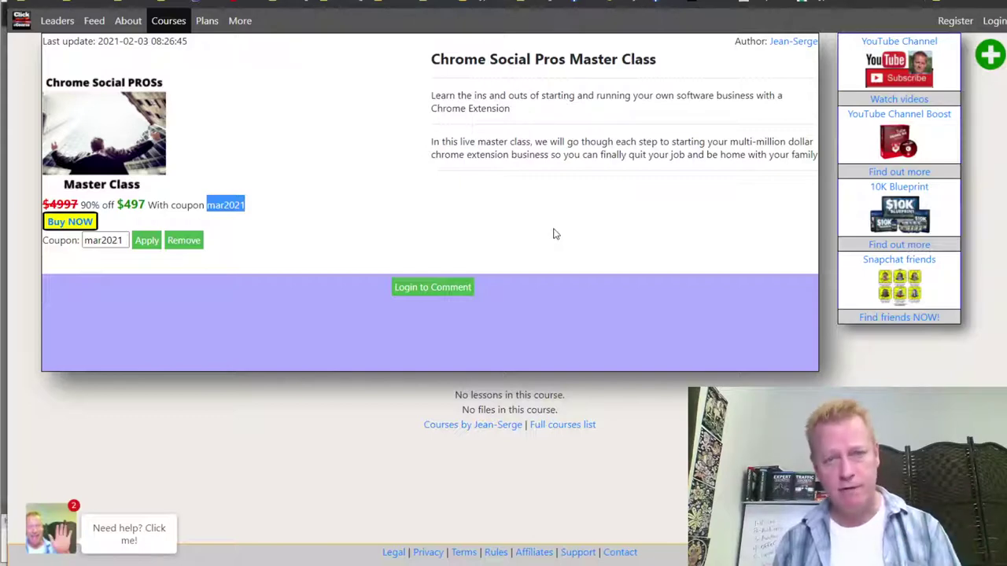
left_click(80, 204)
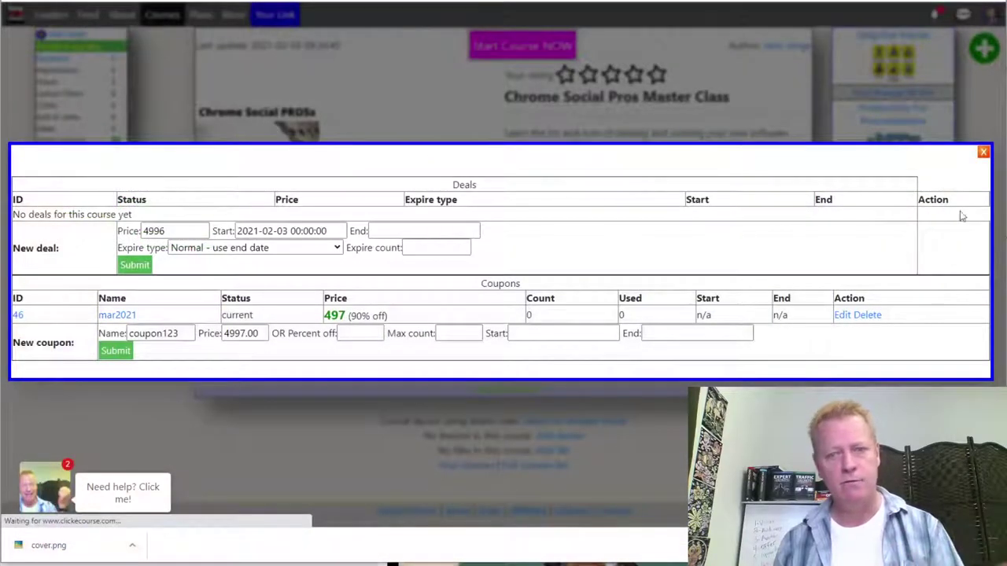
left_click(981, 151)
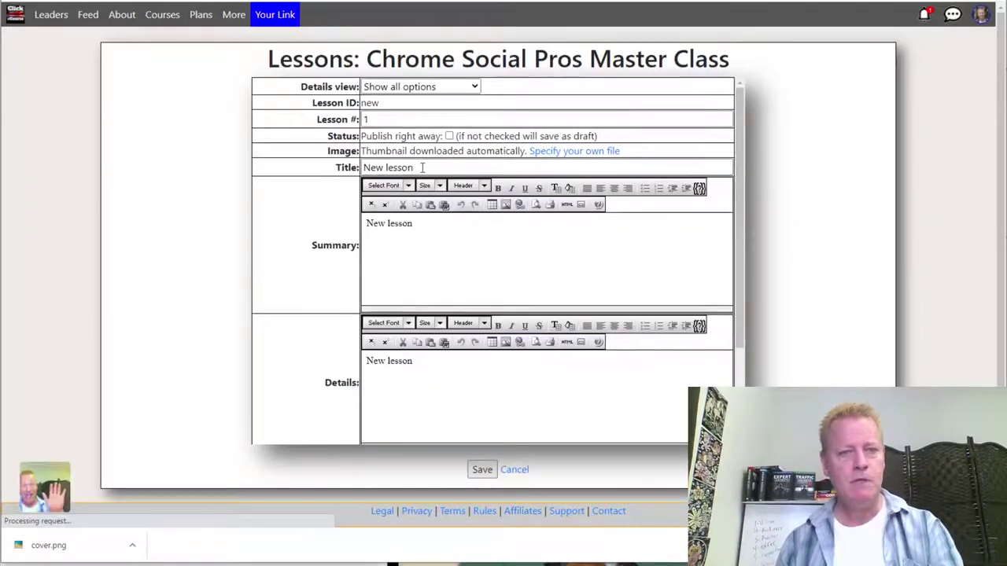
Title the course's first lesson "Introuction" and save it.
left_click_drag(420, 167, 384, 156)
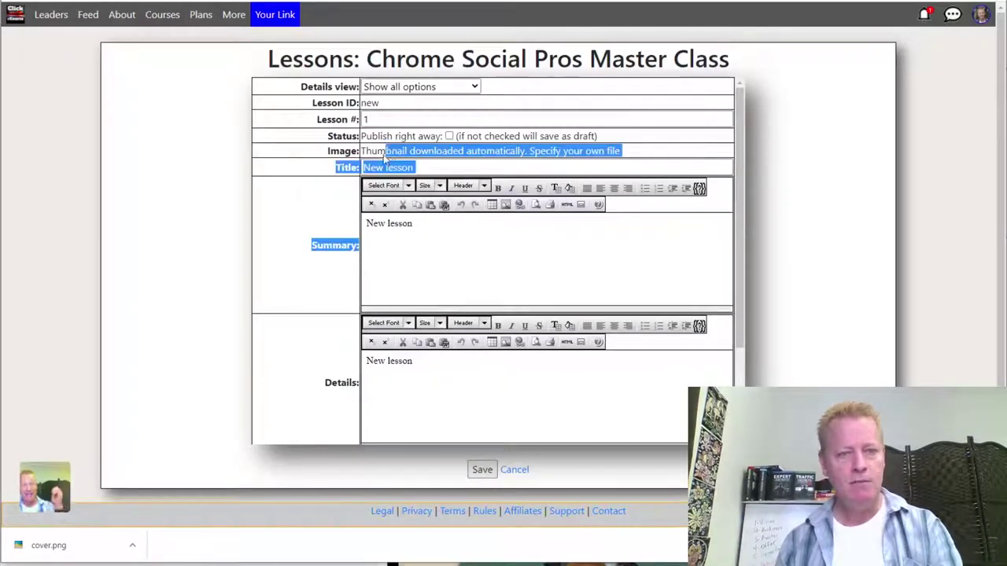
left_click(446, 181)
left_click(327, 167)
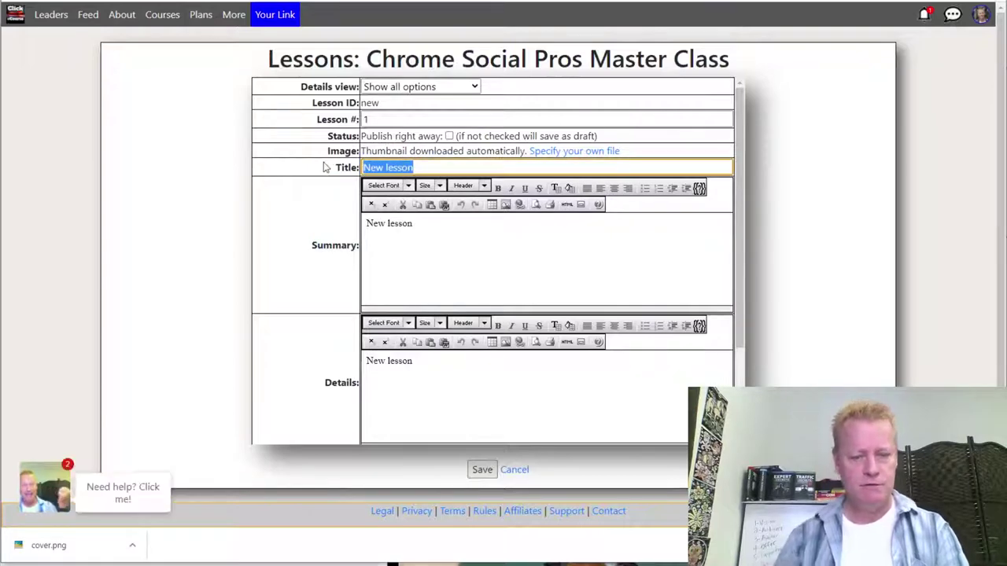
key("BackSpace")
type("Introuction")
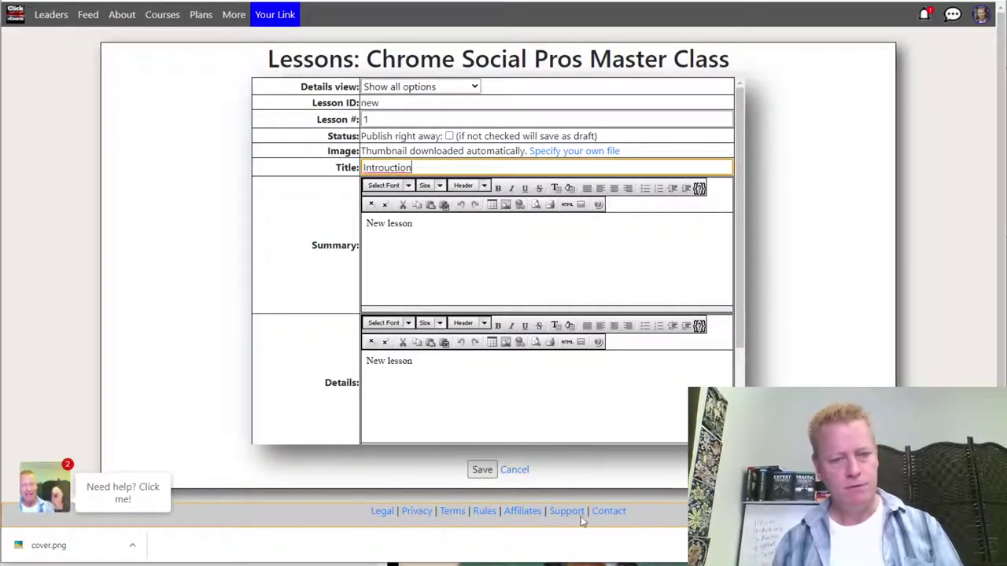
left_click(482, 470)
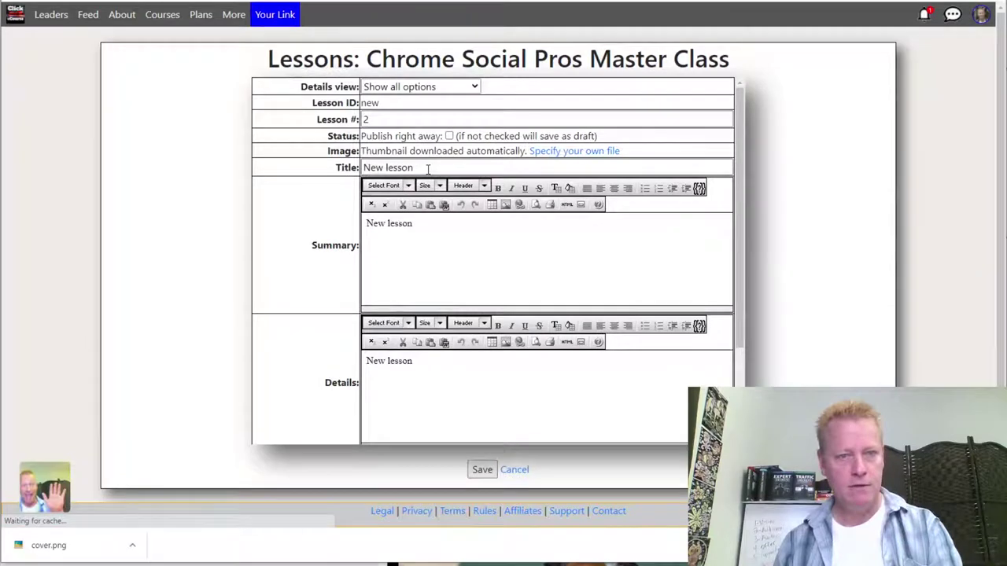
Title the course's second lesson "Finding your idea" and save it.
left_click_drag(427, 168, 284, 168)
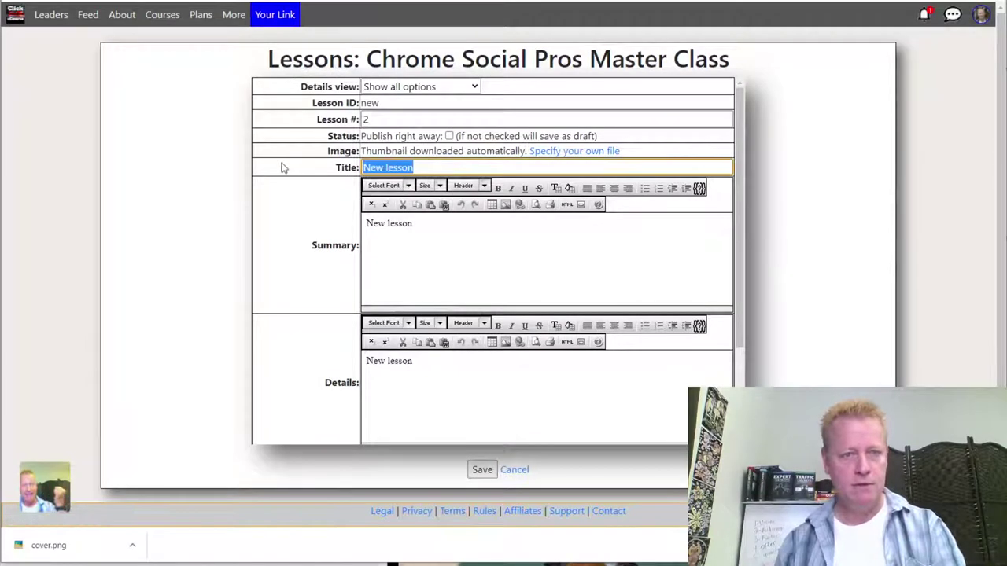
type("Finding y")
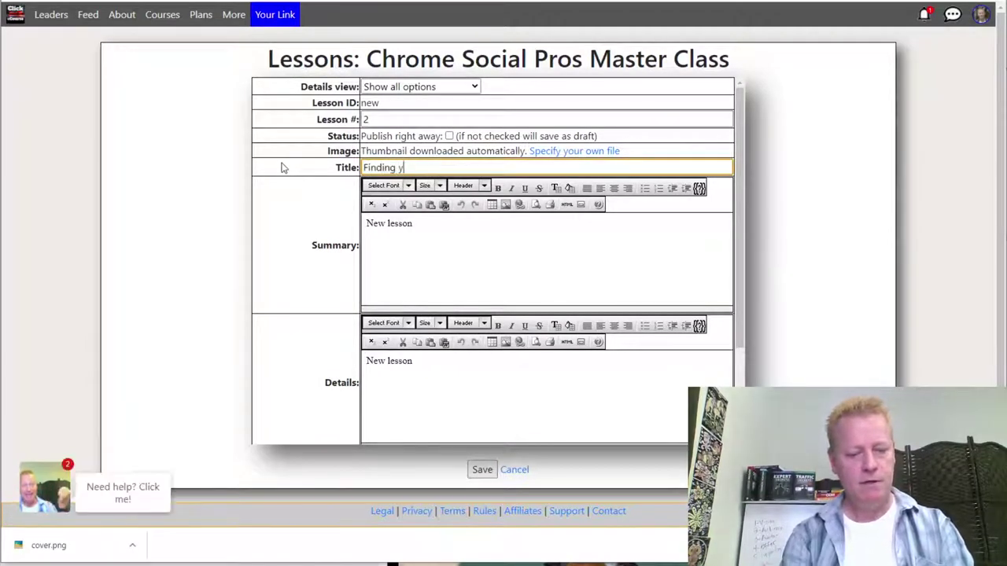
type("our idea")
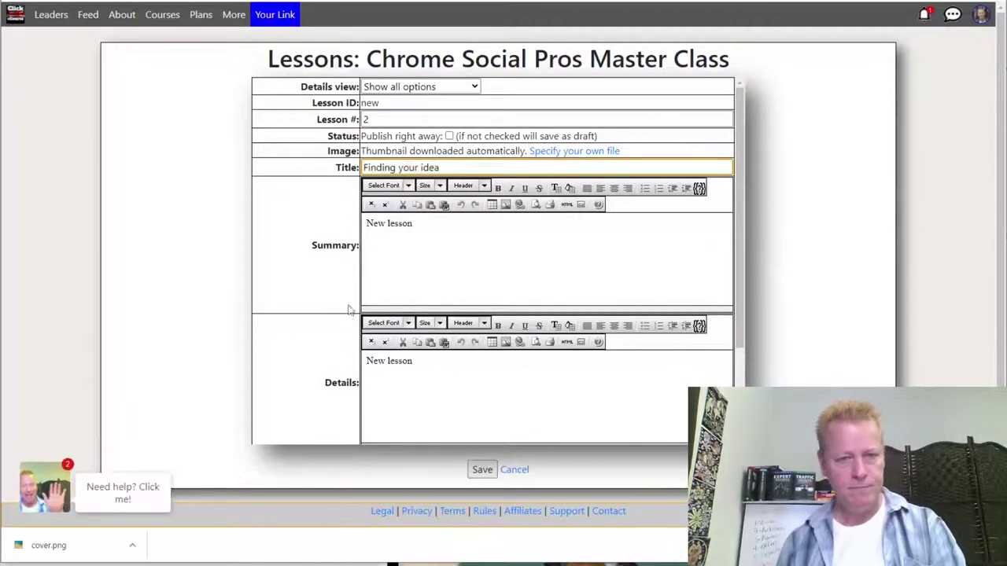
left_click(482, 470)
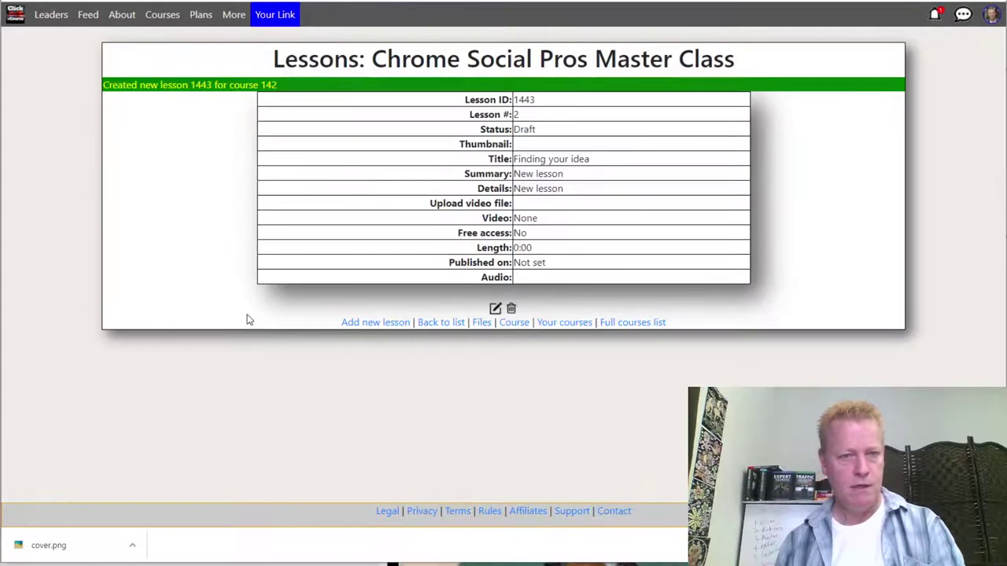
Add a third lesson titled "Hiring your programmer" and save it.
left_click(374, 323)
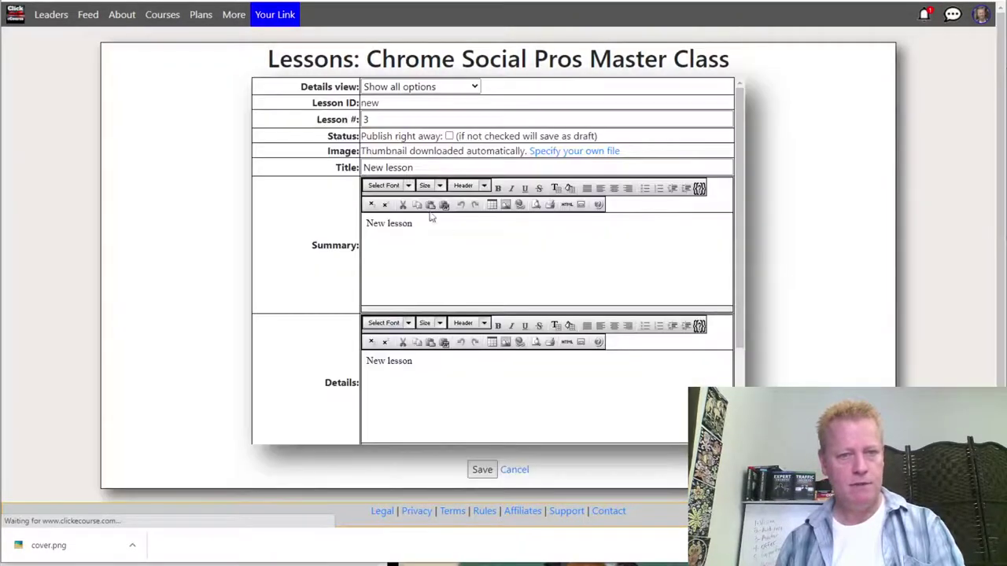
left_click_drag(427, 167, 339, 163)
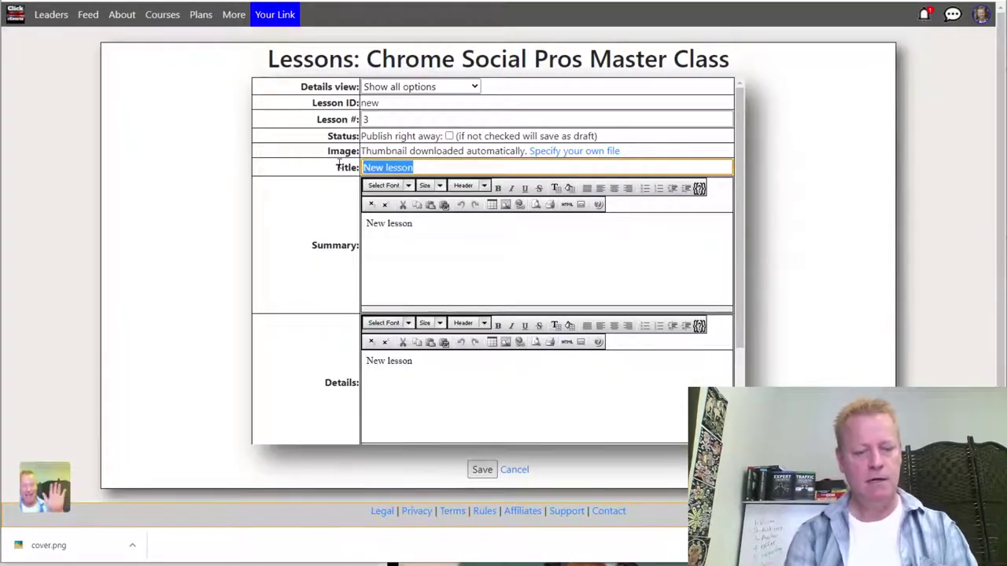
type("Hiring your programmer")
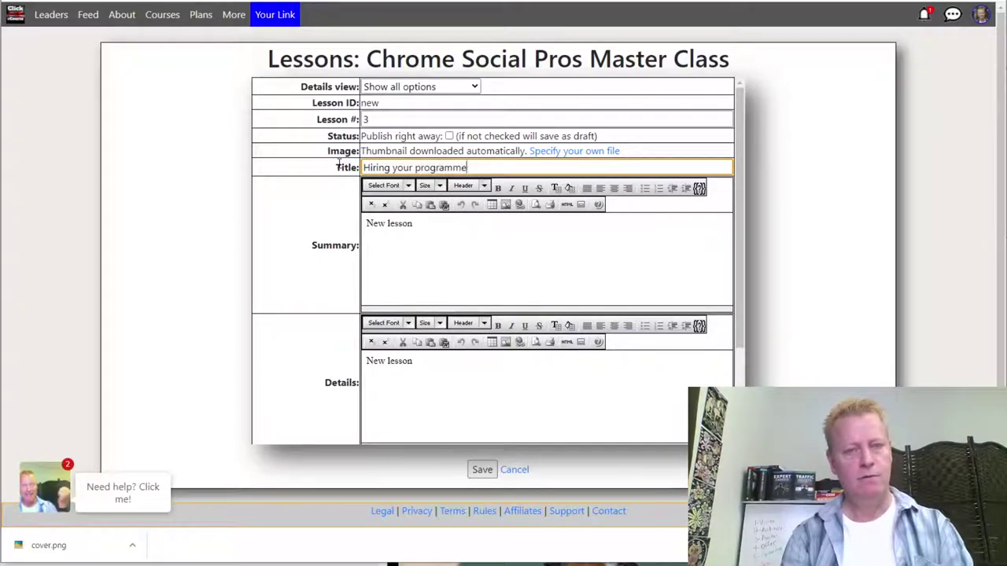
left_click(482, 469)
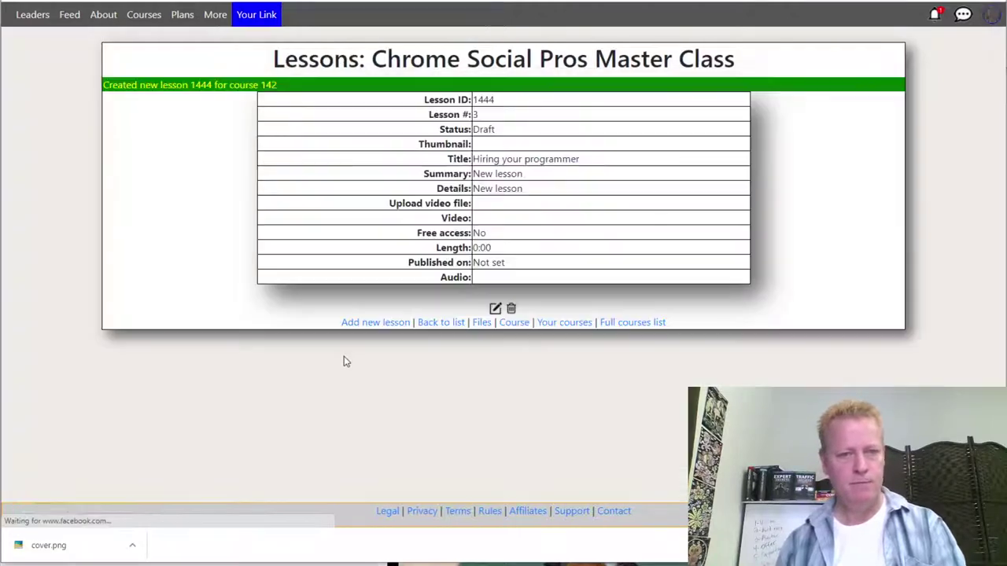
Add a fourth lesson titled "Promoting your extension" and save it as a draft.
left_click(382, 321)
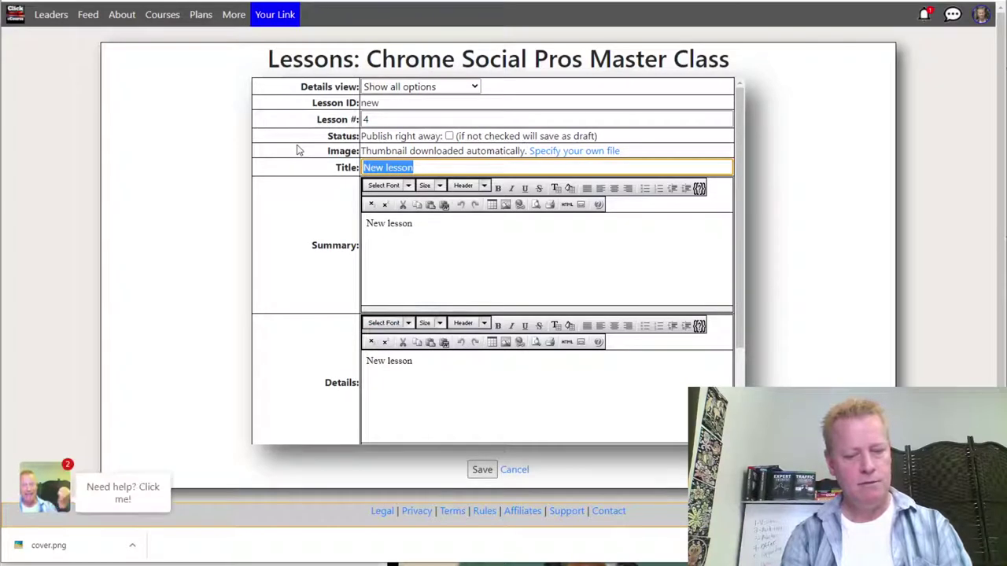
type("Promoting your extensi")
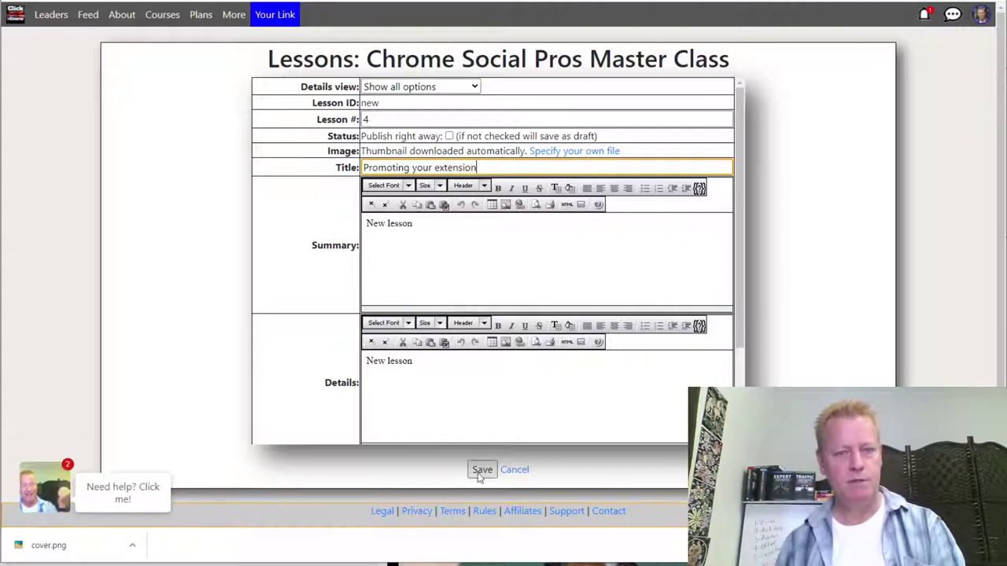
left_click(480, 471)
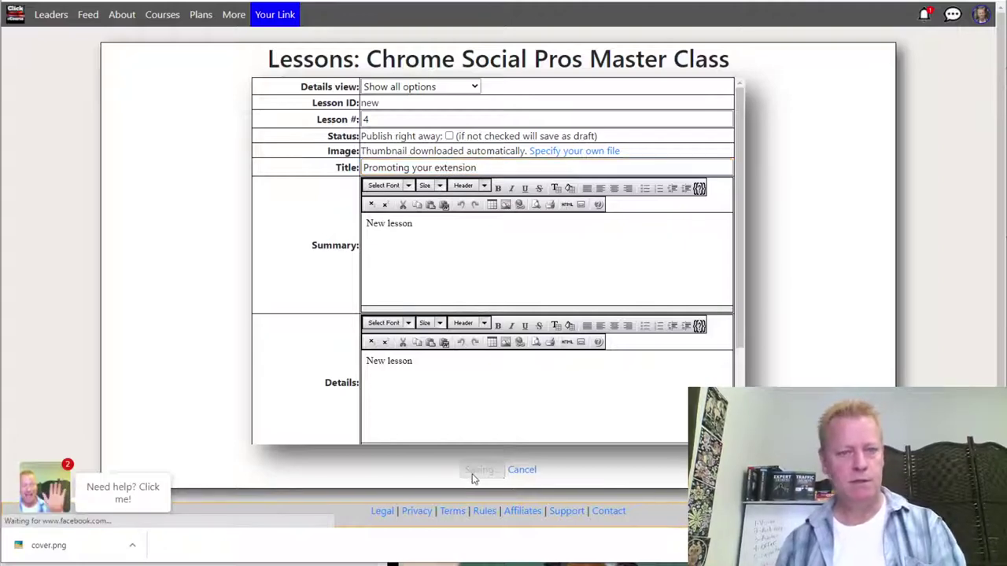
Correct the first lesson's title to "Introduction" and save the lesson.
left_click(376, 325)
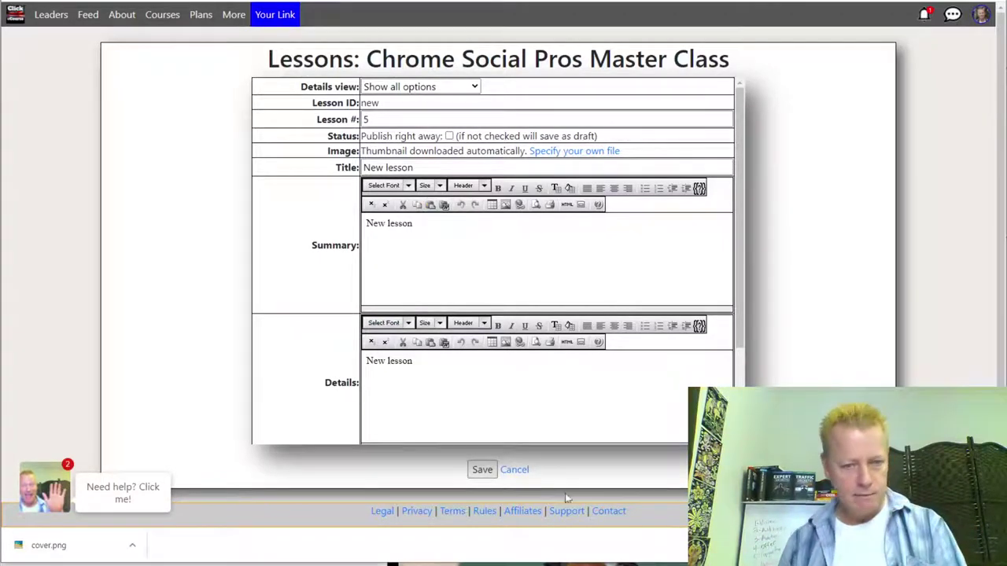
left_click(512, 470)
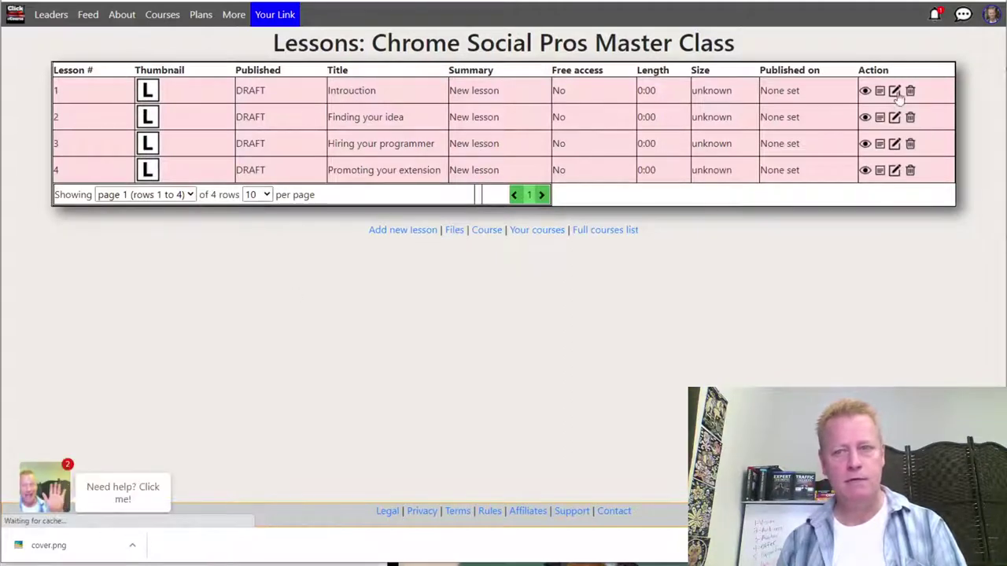
left_click(351, 90)
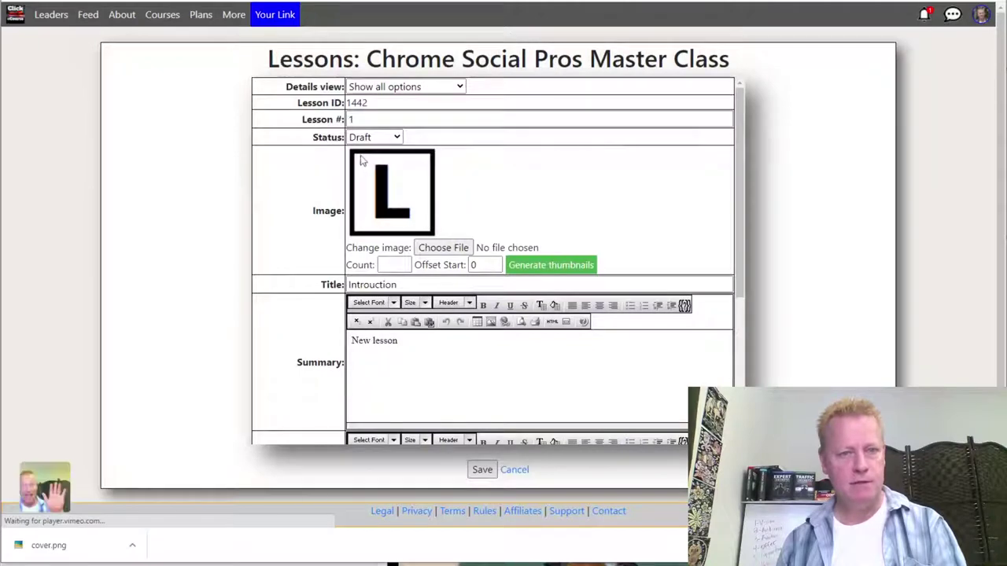
left_click(371, 285)
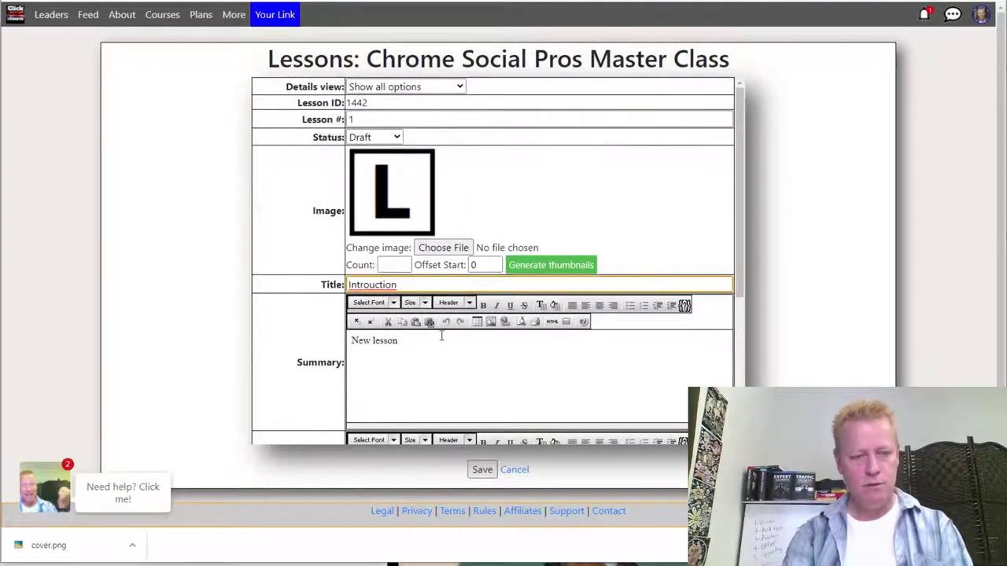
type("d")
left_click(309, 340)
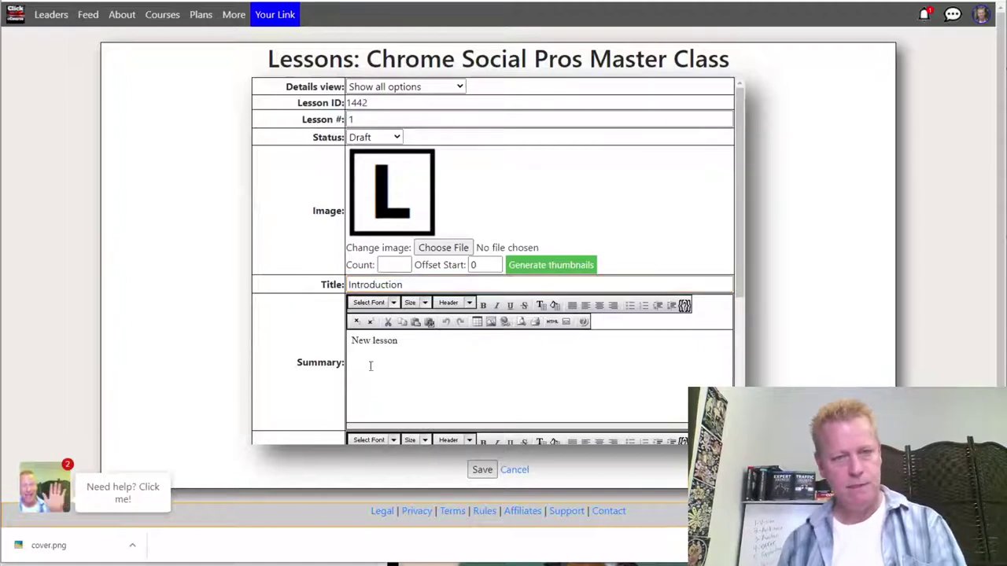
left_click(482, 469)
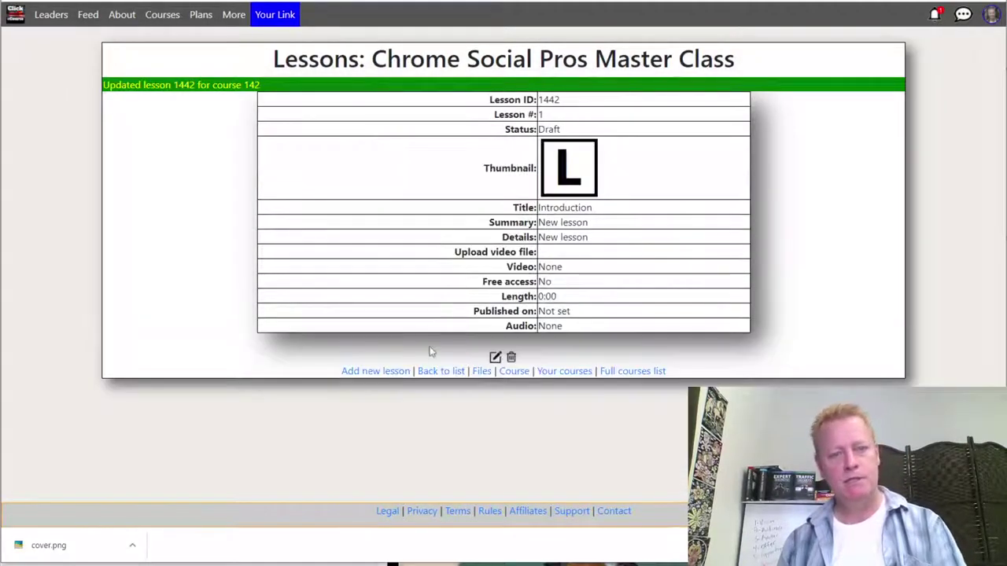
Add a fifth lesson titled "Building your audience" and save it.
left_click(376, 371)
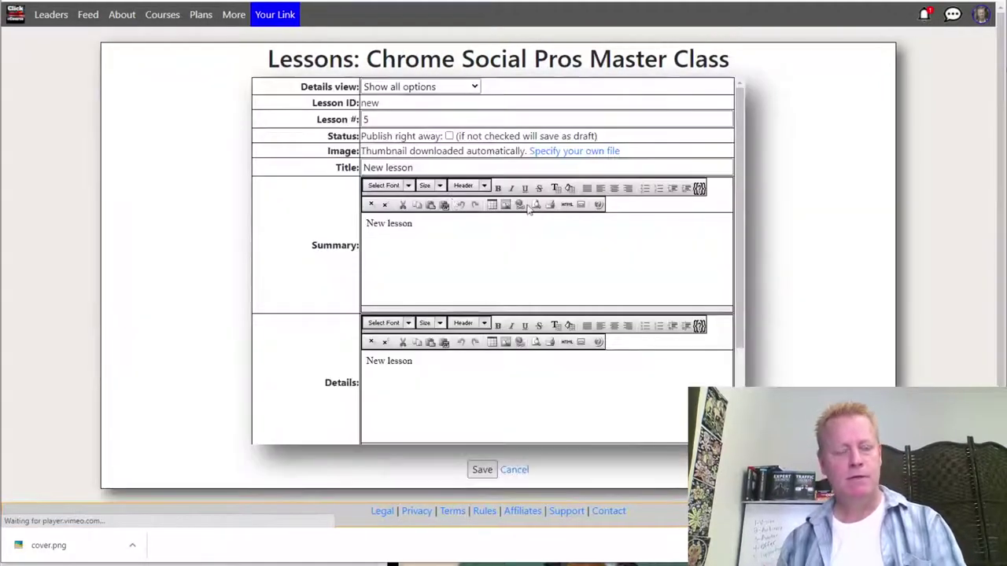
left_click(341, 167)
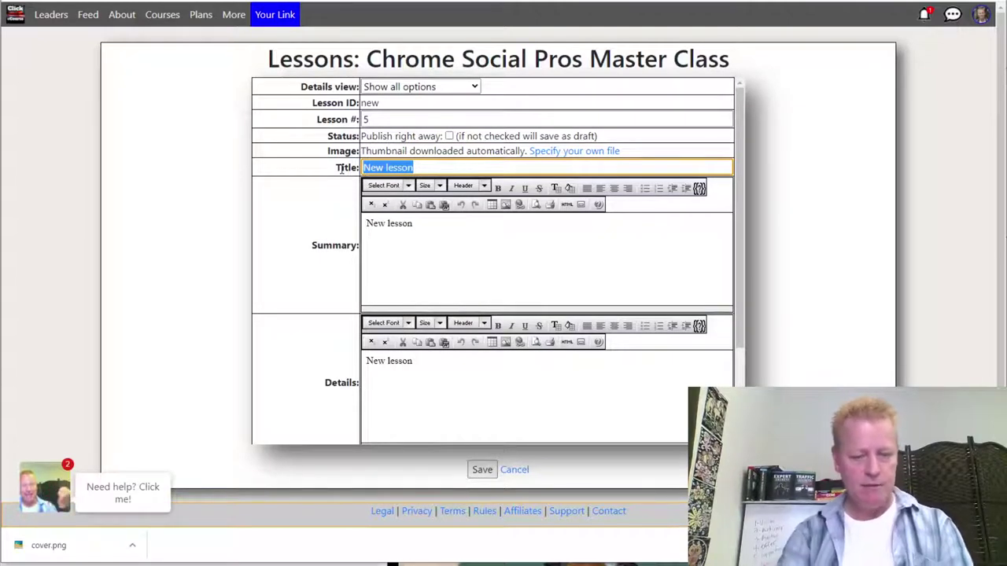
type("Building your audience")
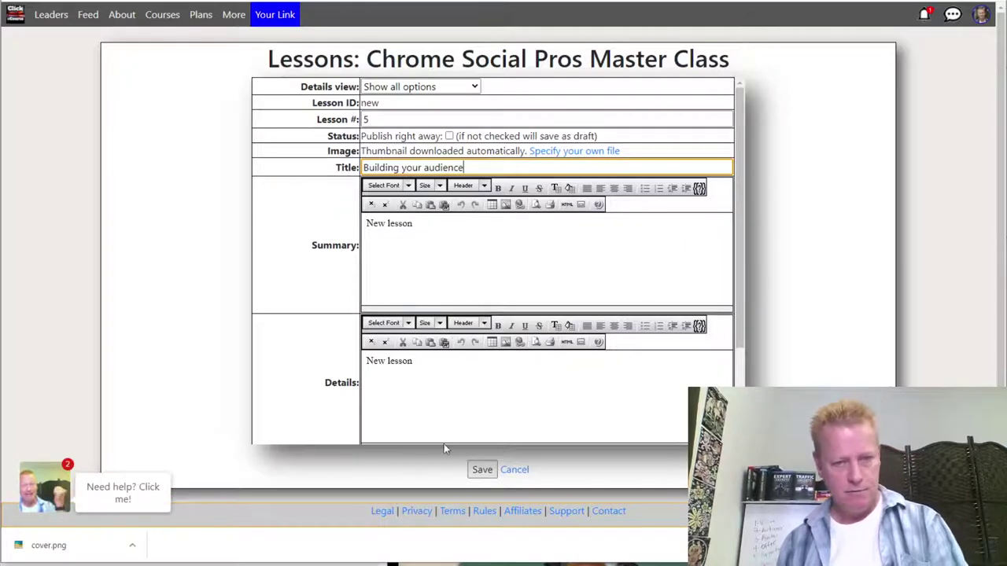
left_click(482, 470)
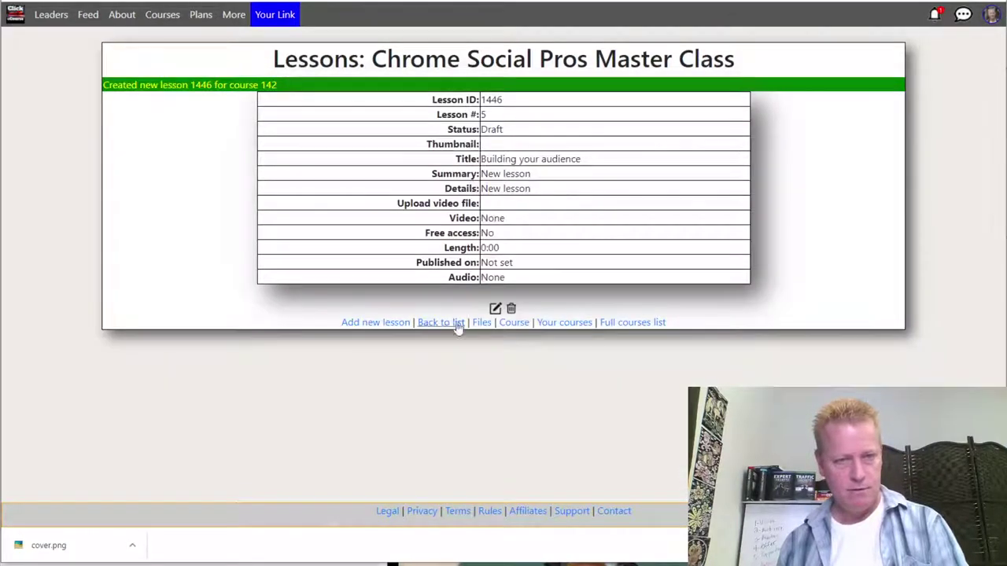
Set the lesson number of "Promoting your extension" to 5 and save the lesson.
left_click(443, 325)
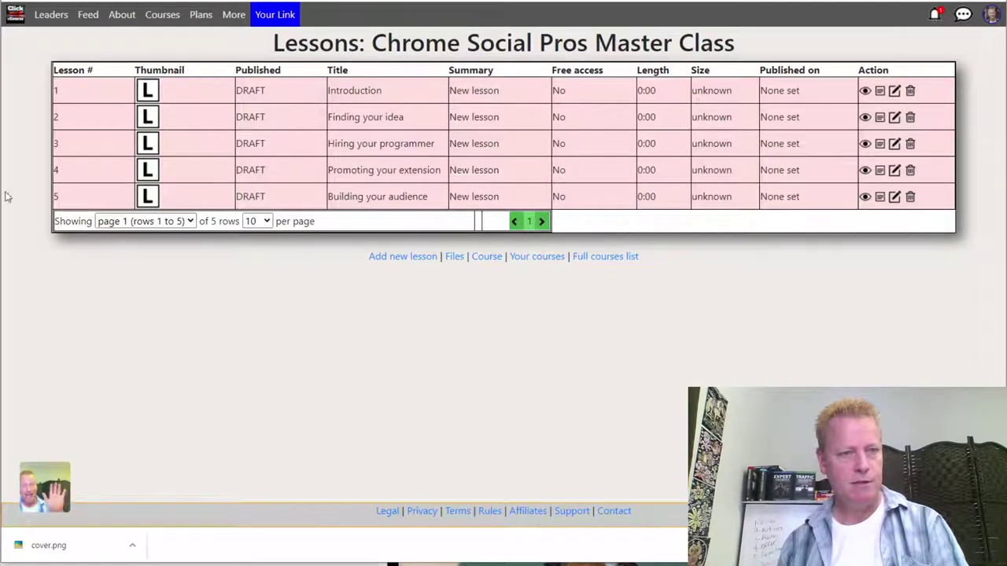
left_click(896, 175)
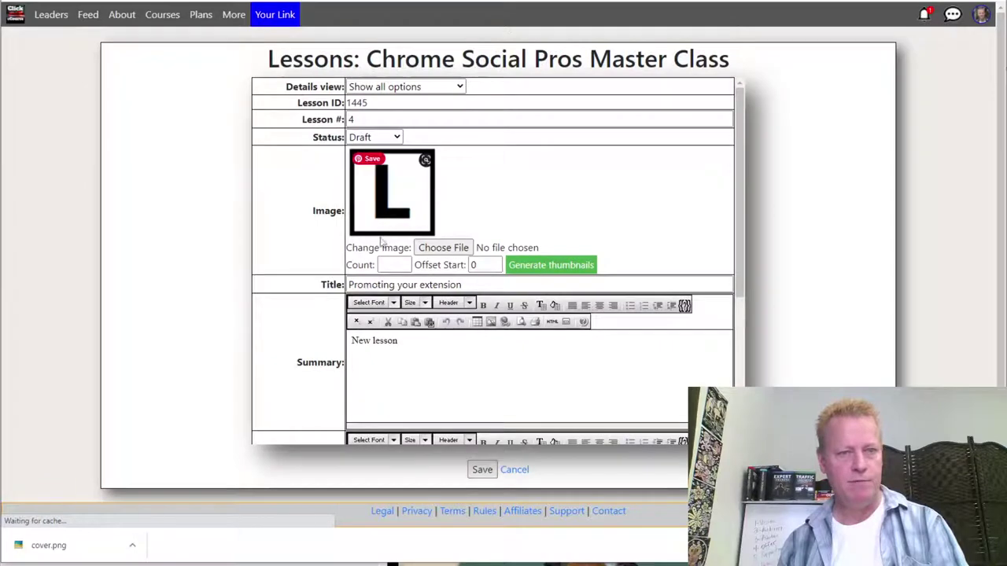
left_click(325, 120)
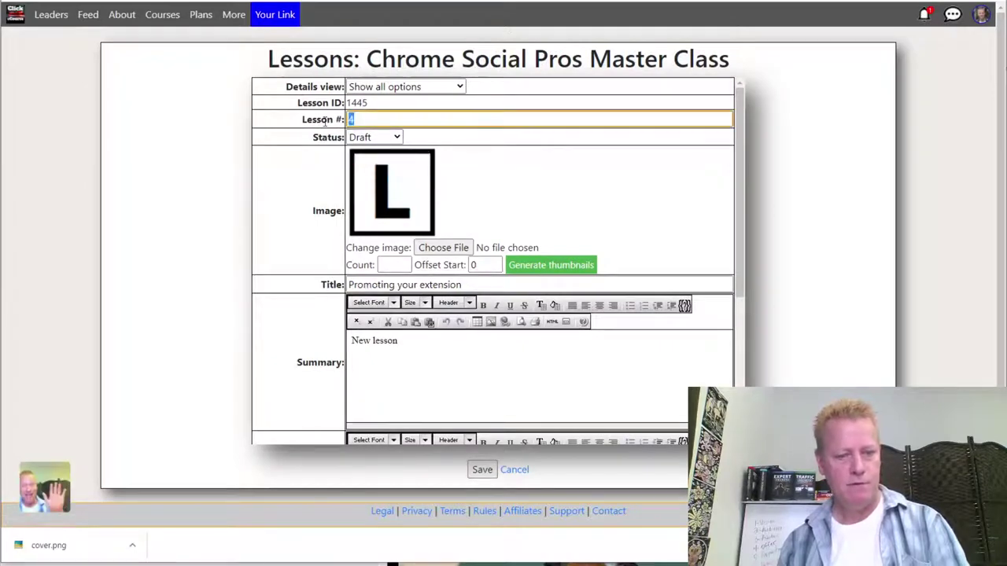
type("5")
left_click(492, 470)
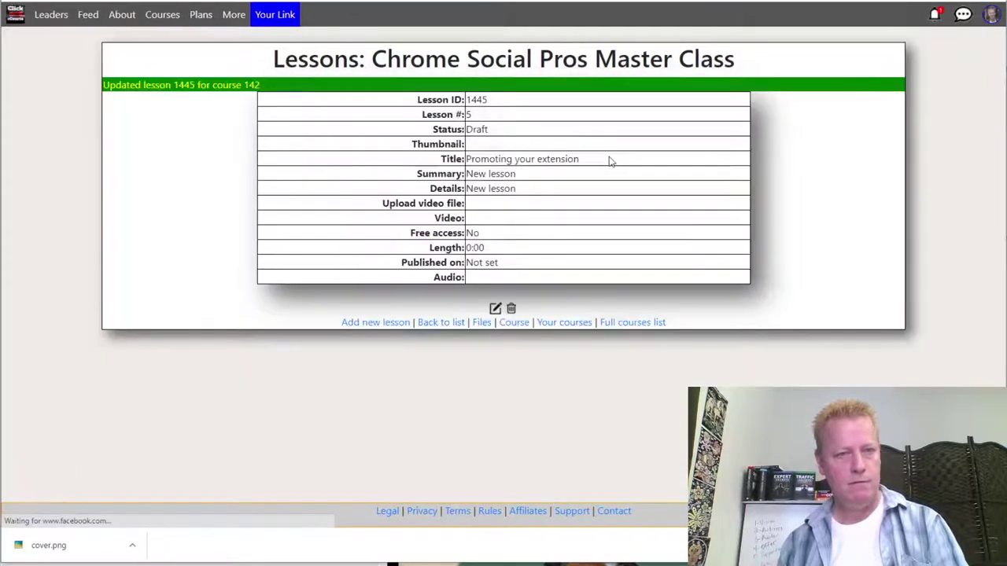
Set the lesson number of "Building your audience" to 4, save it, and review the lesson order in the list.
left_click(434, 374)
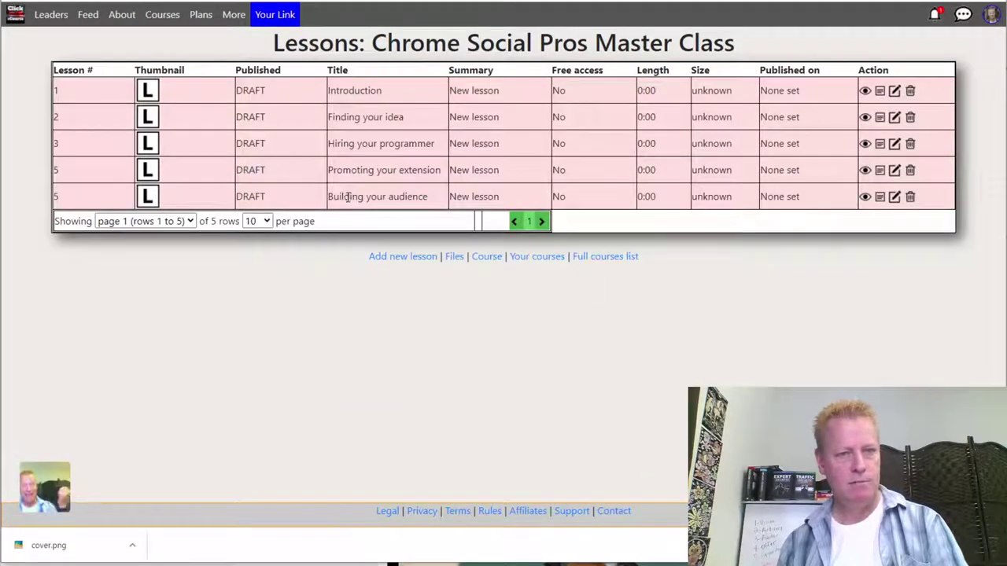
left_click_drag(347, 197, 421, 201)
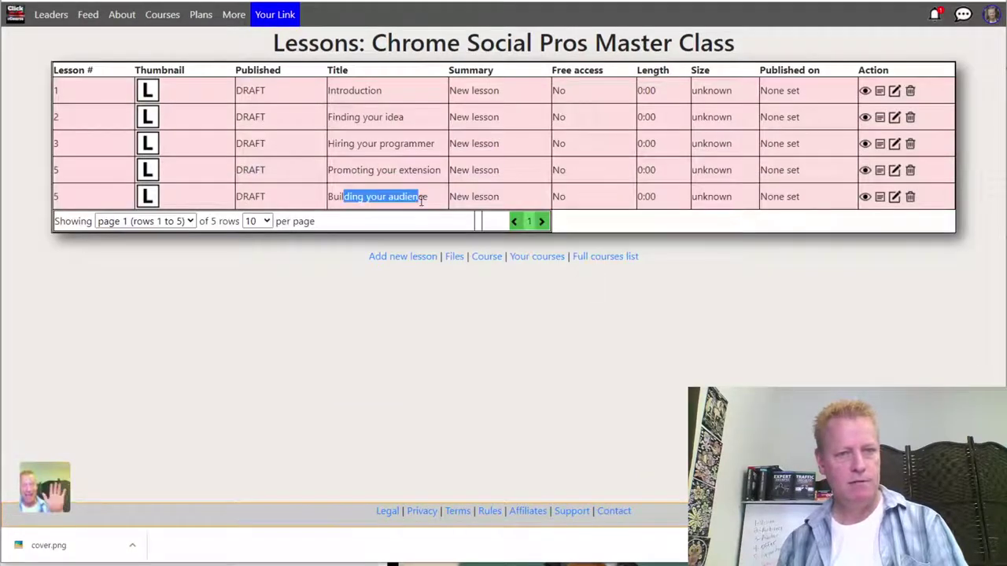
left_click(894, 197)
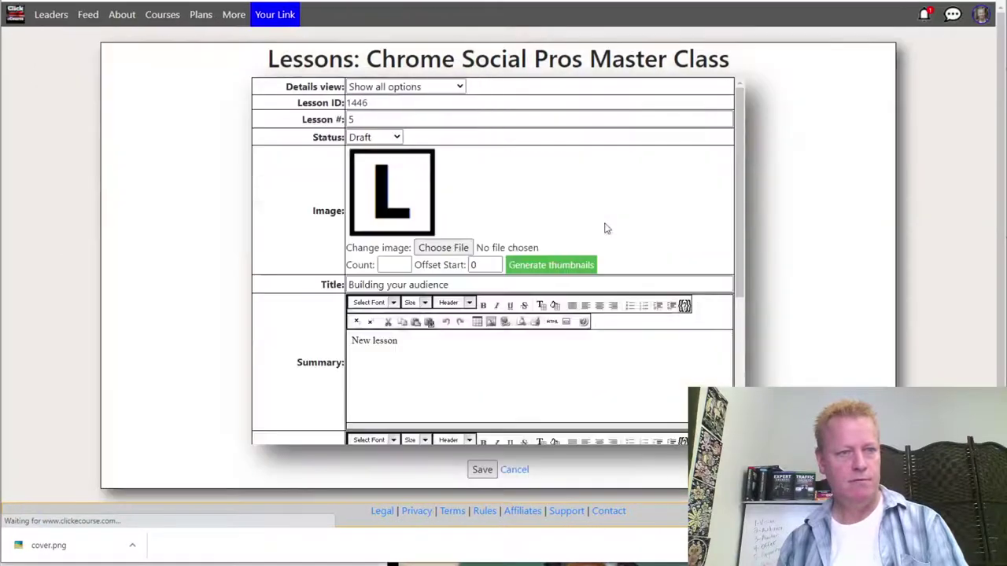
left_click(351, 120)
type("4")
left_click(482, 470)
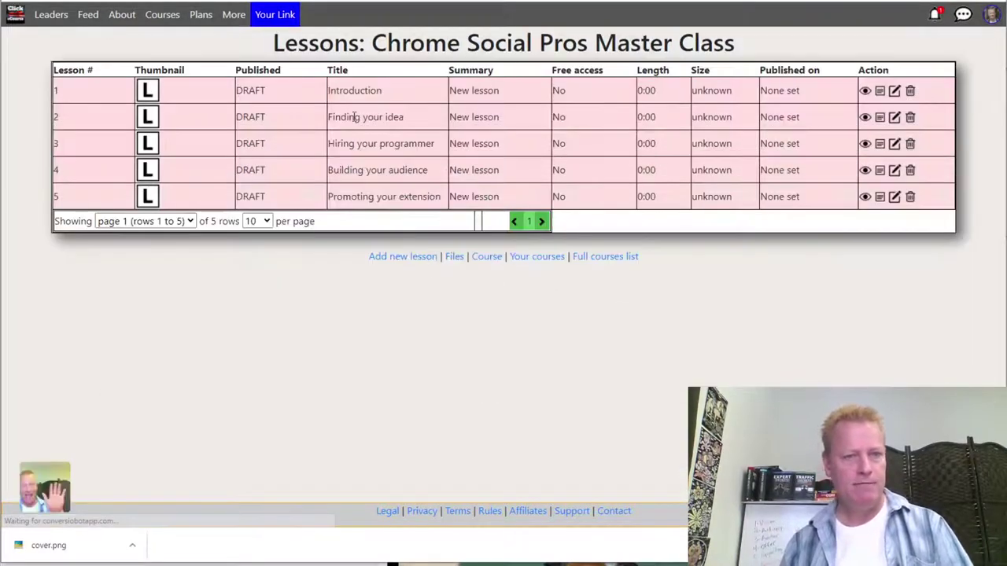
left_click_drag(349, 112, 438, 115)
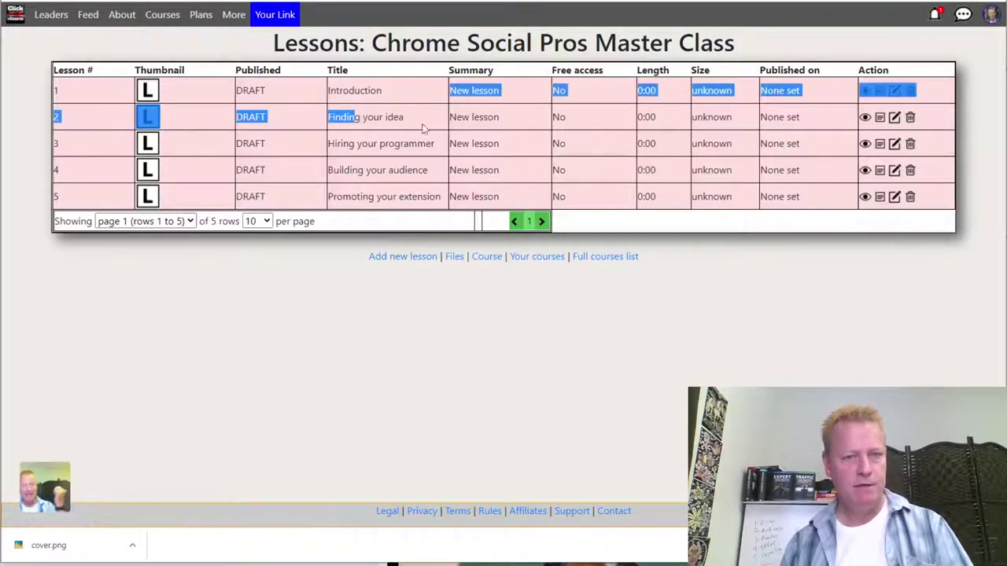
left_click_drag(351, 145, 395, 144)
left_click_drag(344, 170, 428, 170)
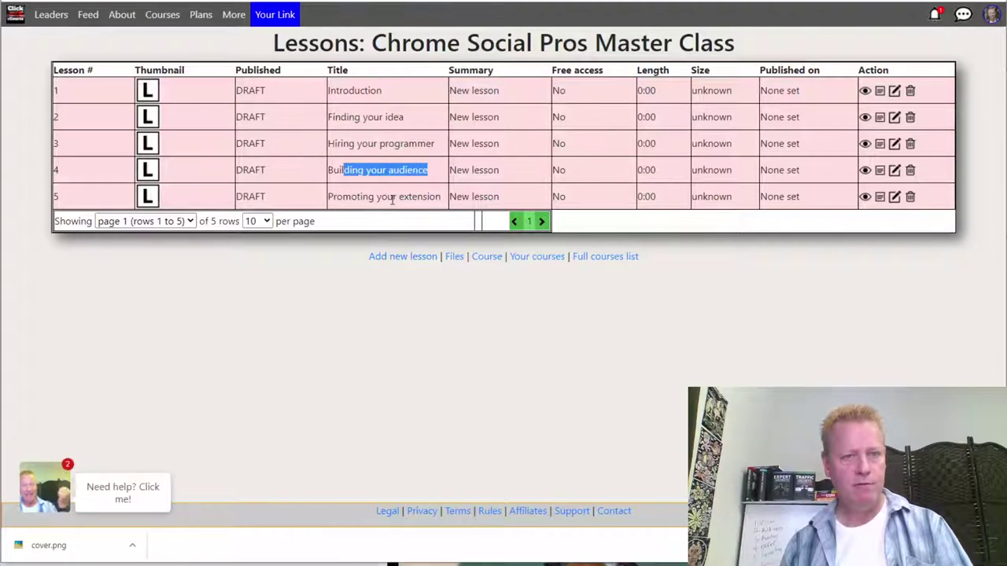
left_click_drag(351, 198, 417, 198)
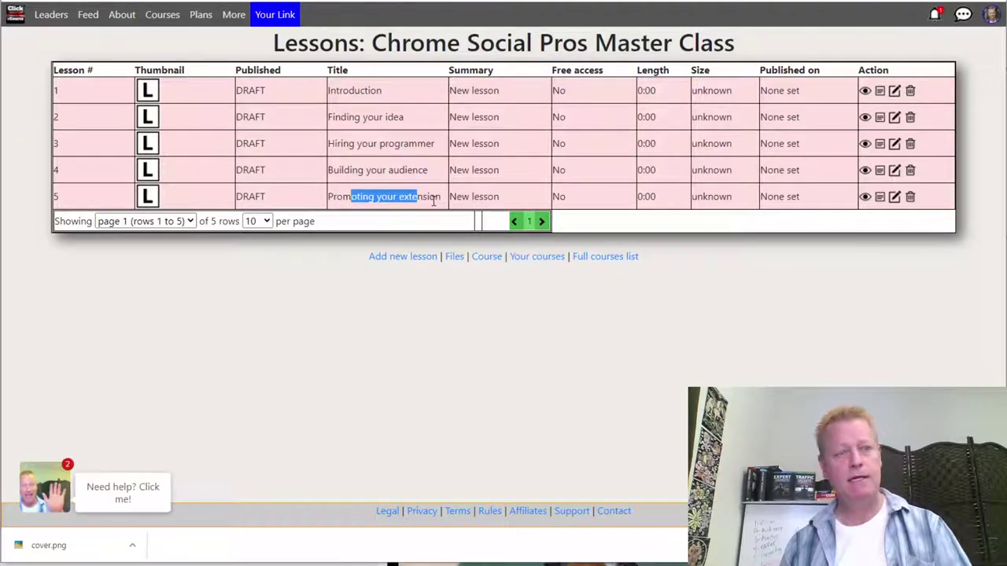
Add a sixth lesson titled "Rince and repeat" and save it.
left_click(405, 258)
left_click(339, 168)
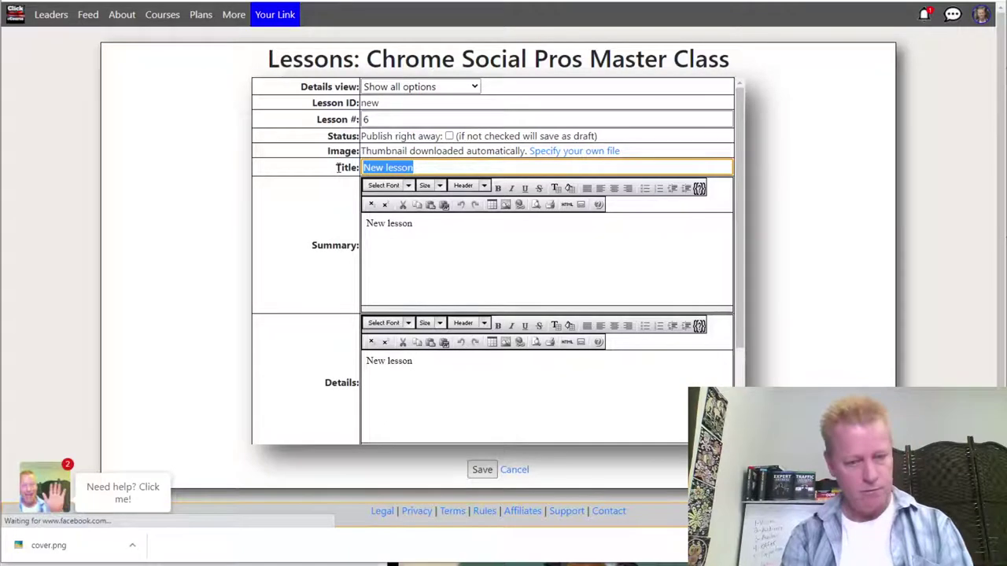
type("Rince and r")
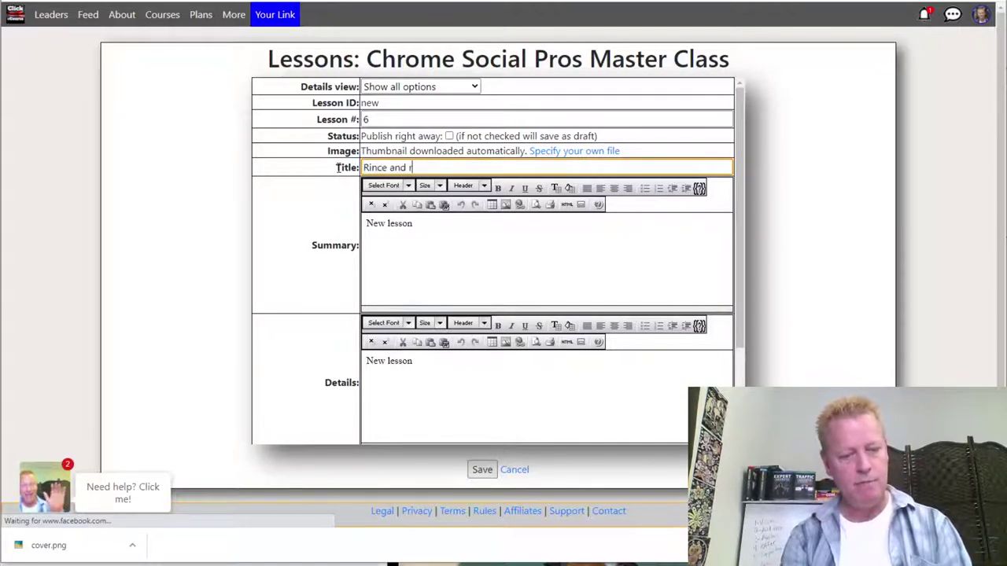
type("epeas")
key("BackSpace")
type("t")
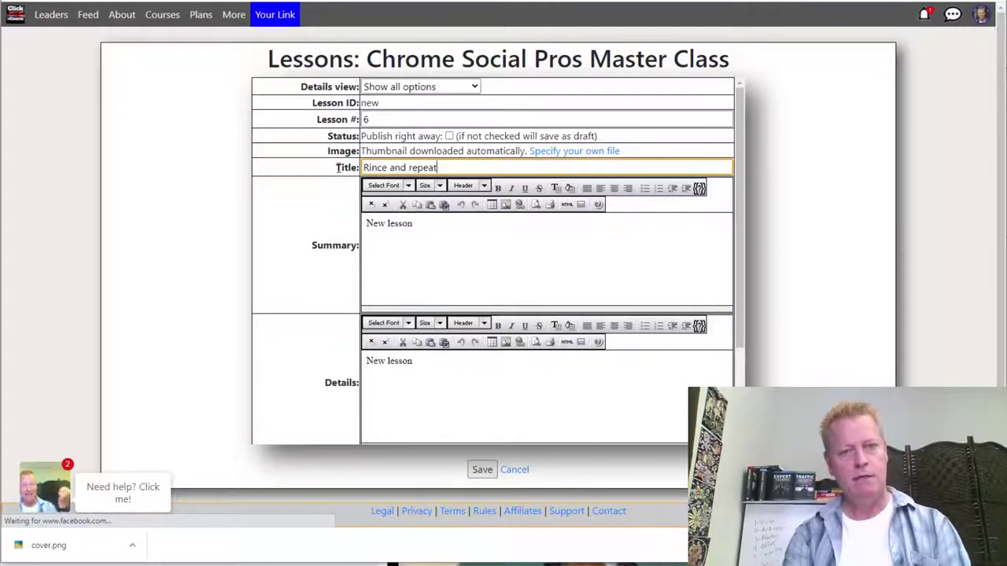
left_click(467, 248)
left_click(482, 469)
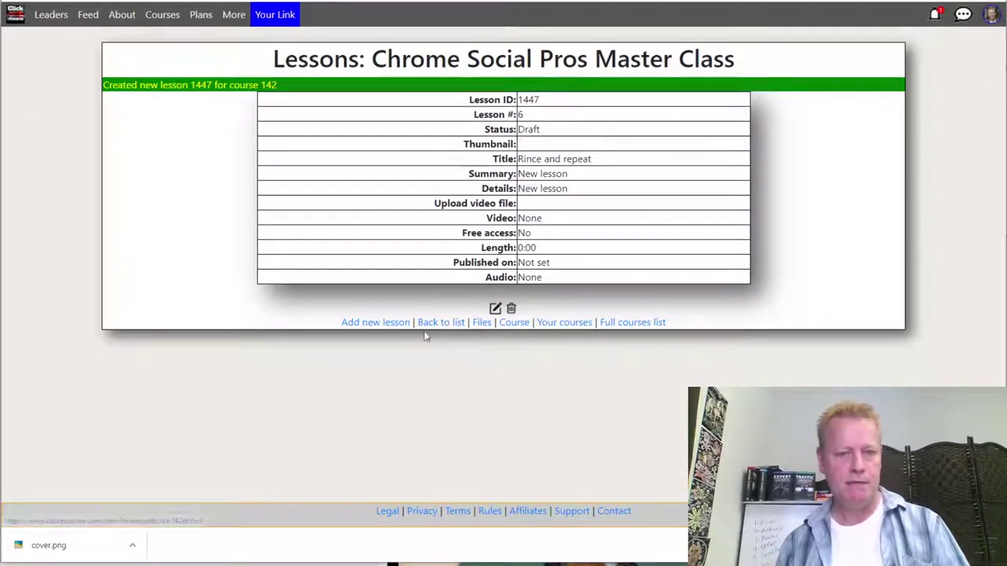
Review the order and titles of the lesson cards on the course page.
left_click(442, 324)
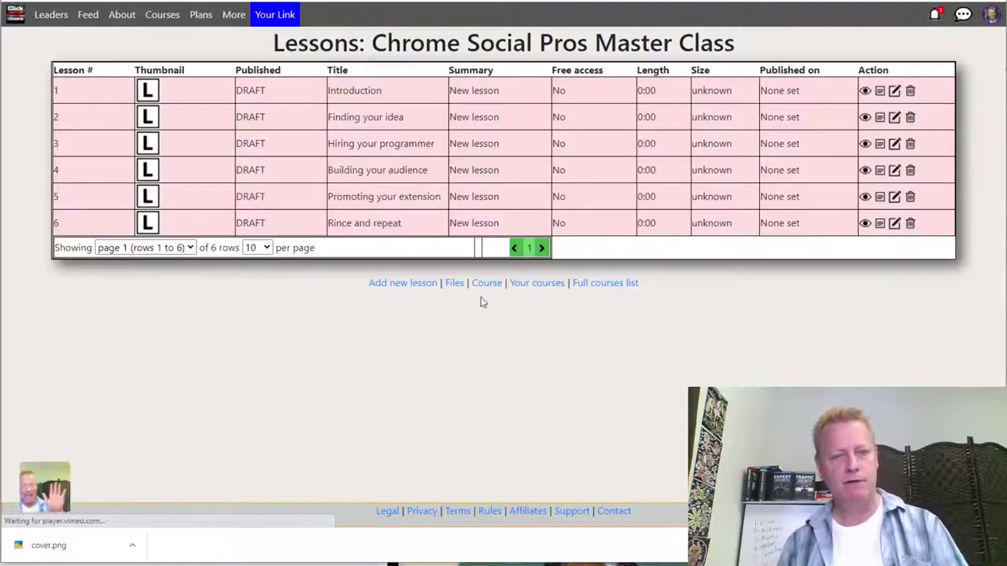
left_click(486, 285)
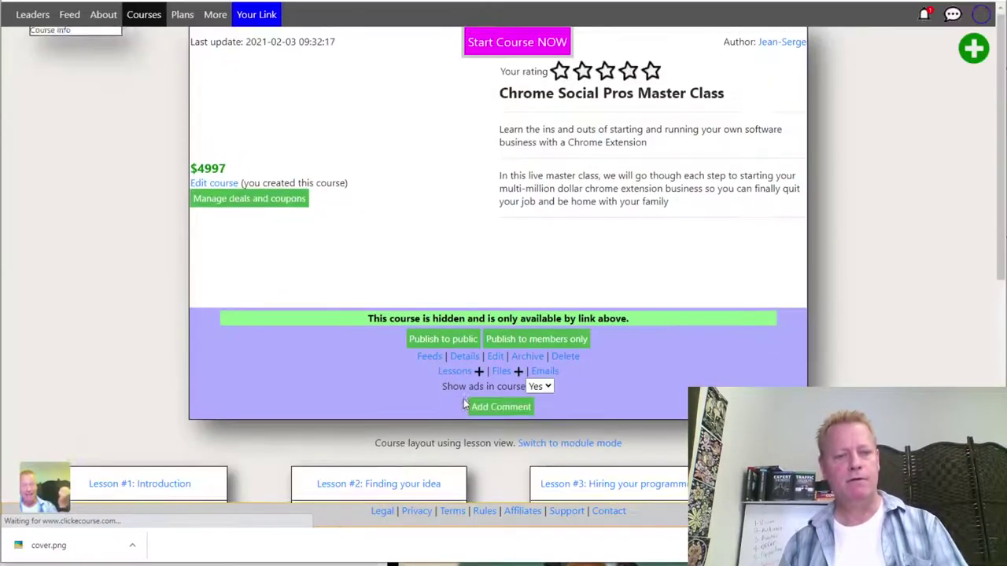
scroll(594, 413, "down", 3)
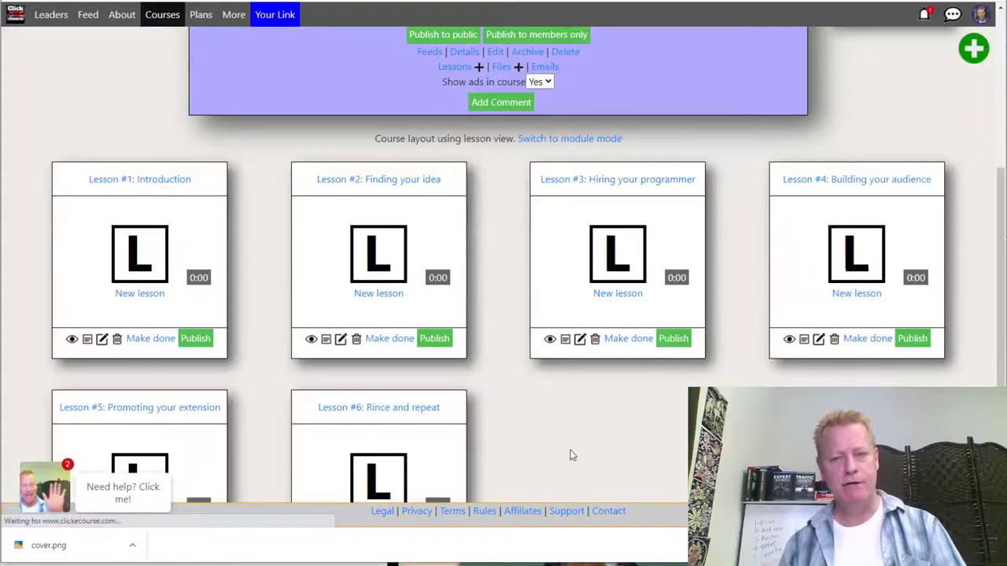
scroll(543, 429, "down", 2)
scroll(550, 369, "up", 3)
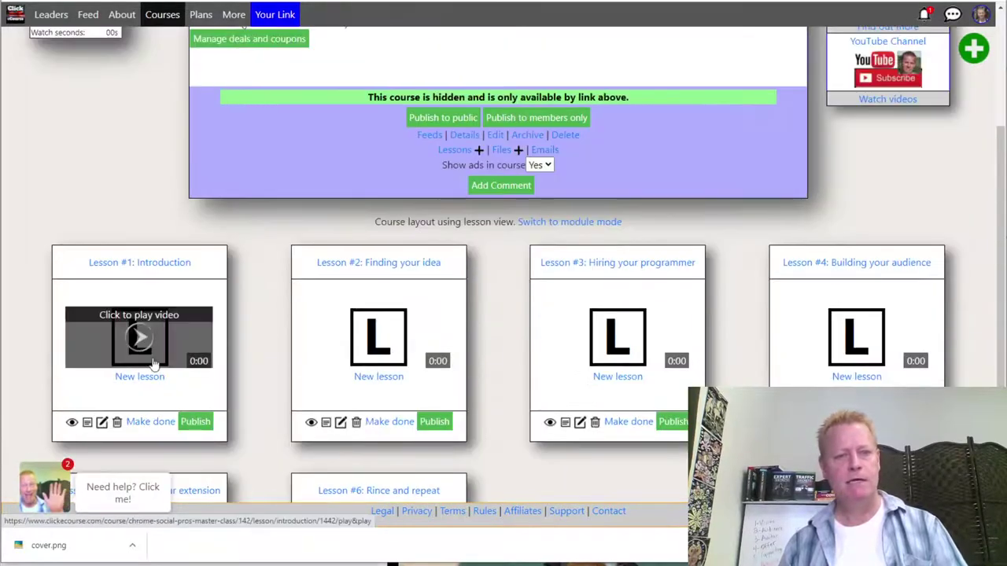
scroll(488, 417, "down", 2)
scroll(508, 389, "down", 1)
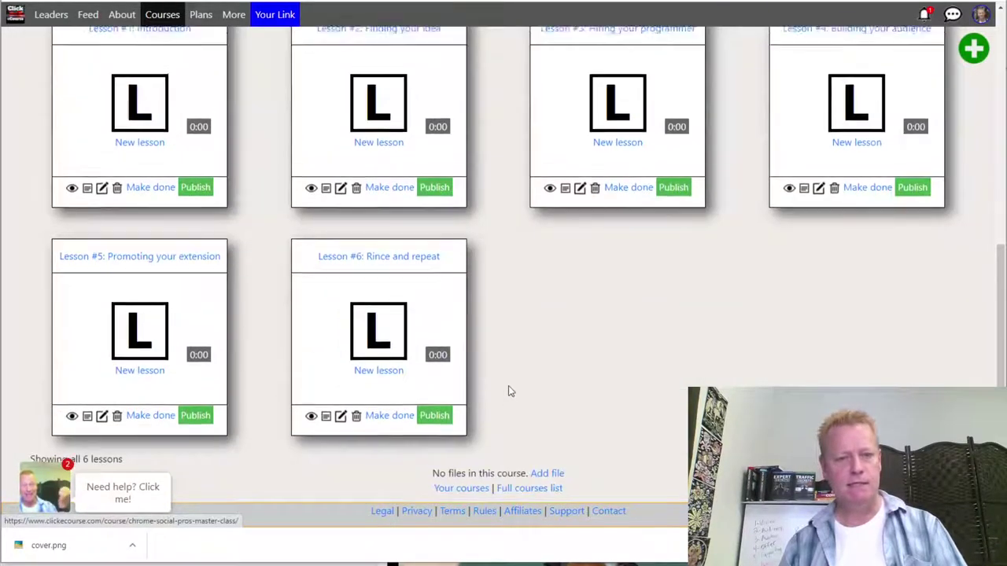
scroll(508, 388, "up", 3)
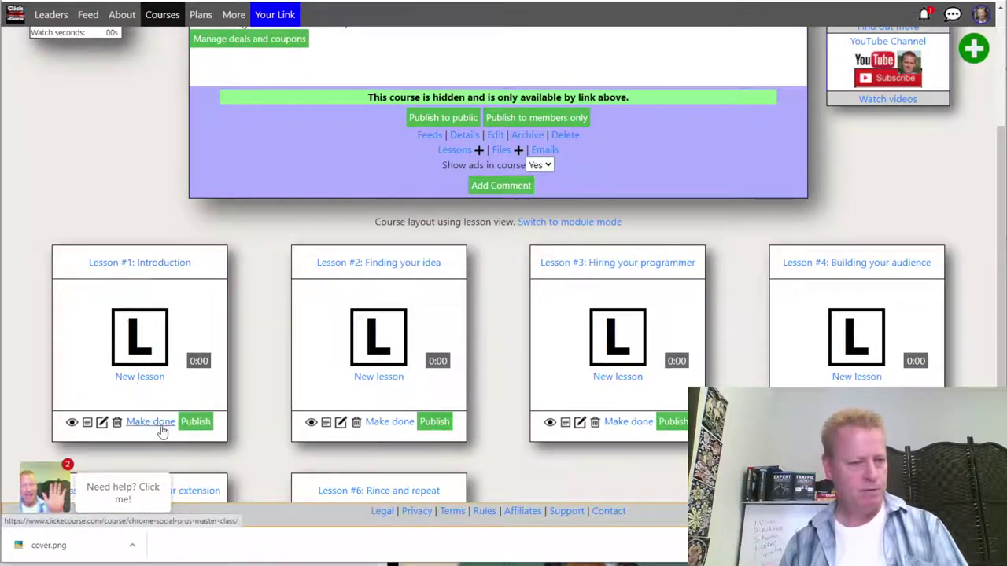
Set the summary of the "Introduction" lesson to "Live March 7th 2021" and save it.
left_click(102, 423)
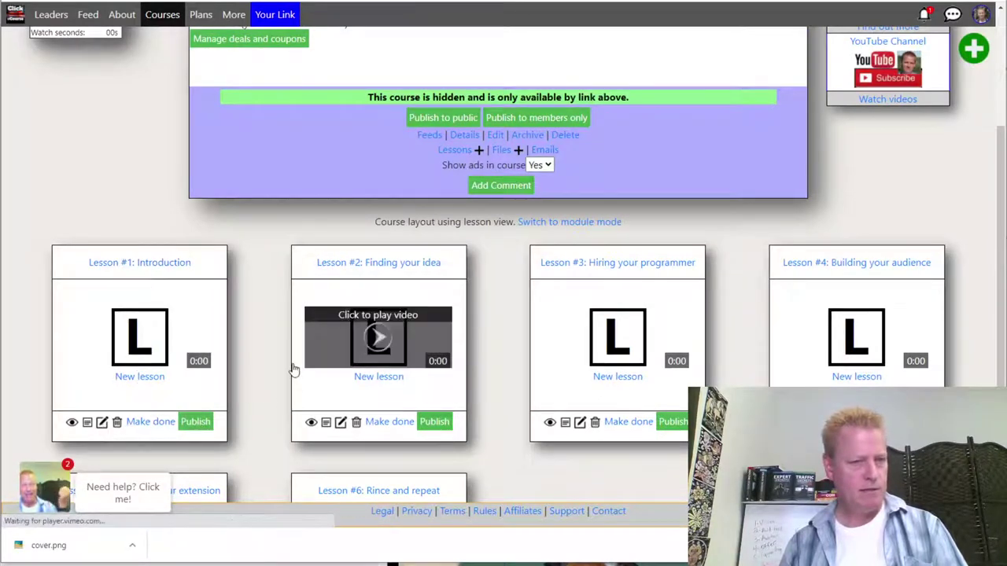
left_click_drag(422, 340, 330, 348)
type("Liv")
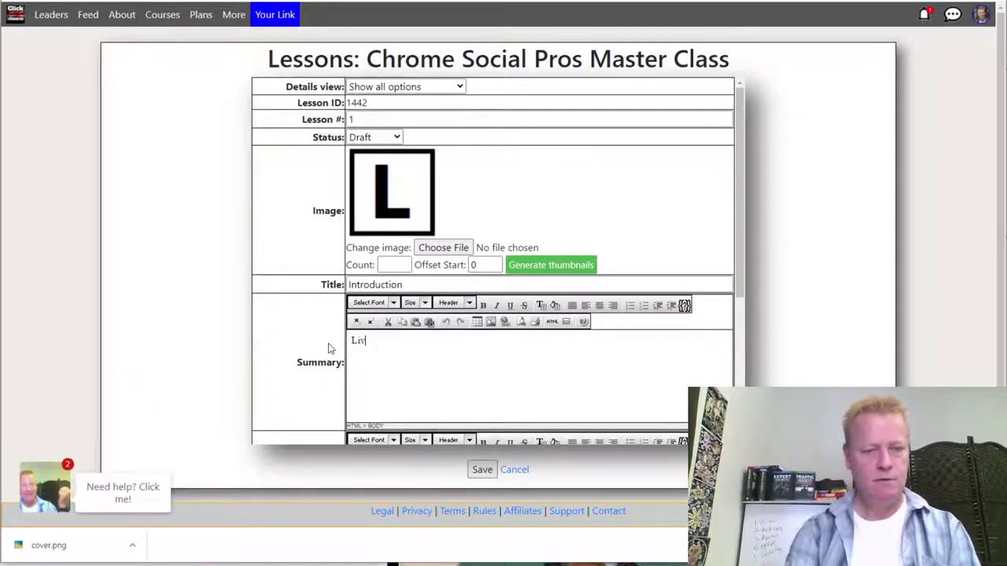
type("e oarch ")
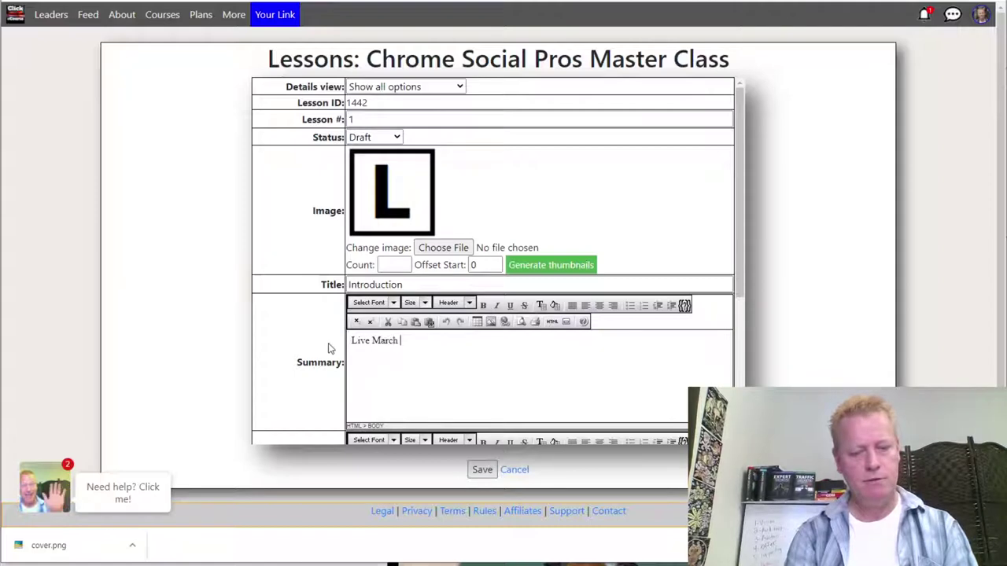
type("7th 20")
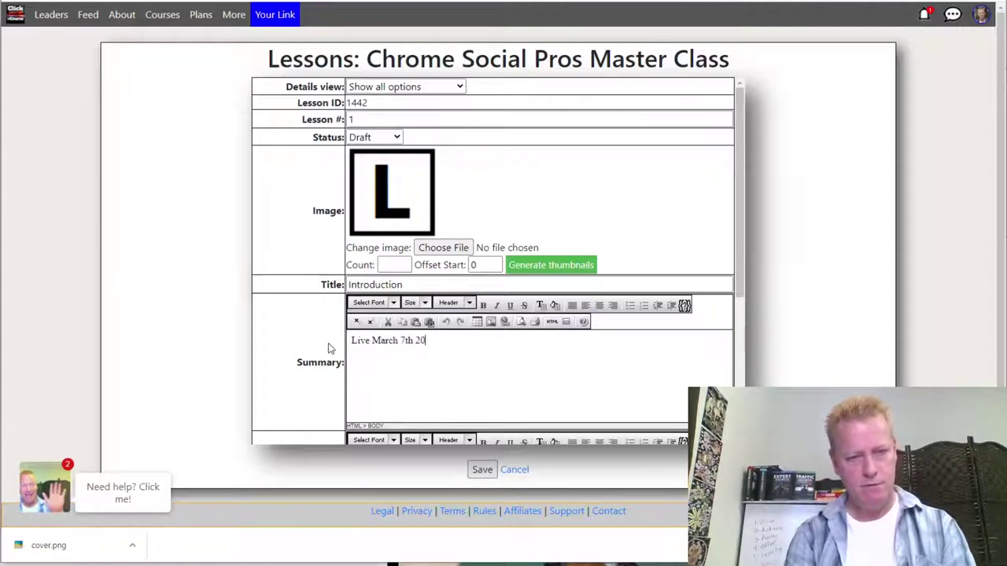
type("21")
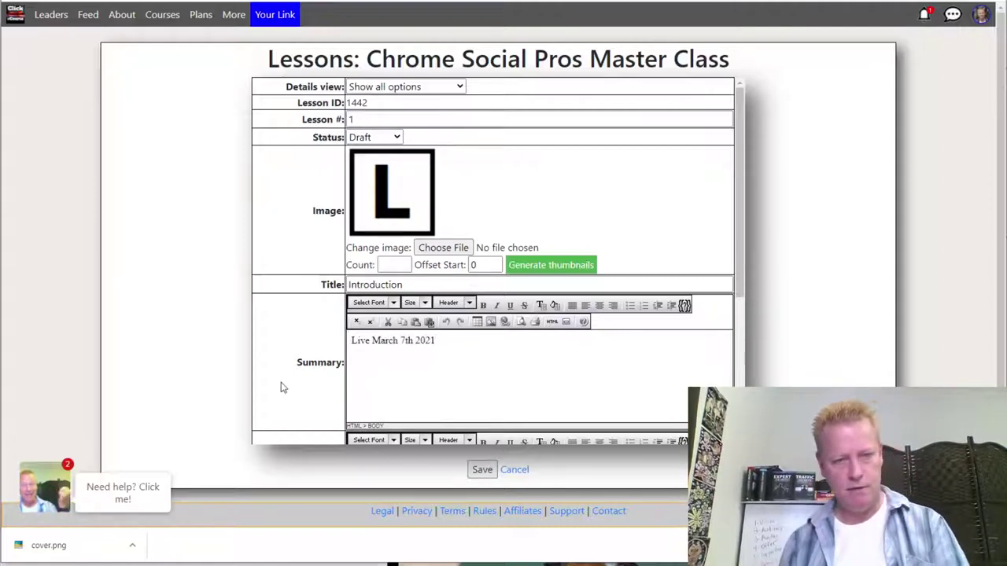
left_click(475, 472)
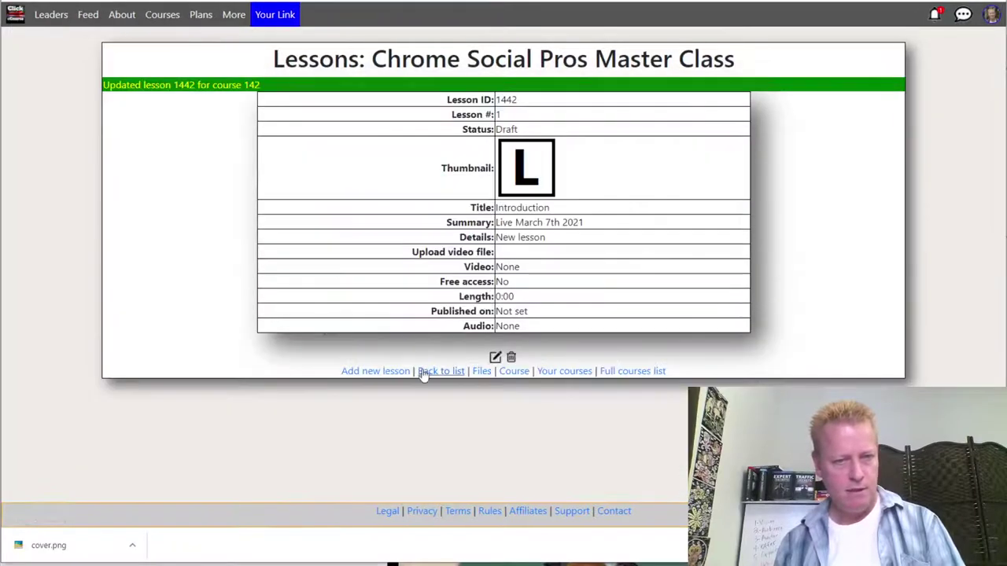
Change the title of lesson 2, "Finding your idea", to "Live March 14th 2021" and save the lesson.
left_click(513, 371)
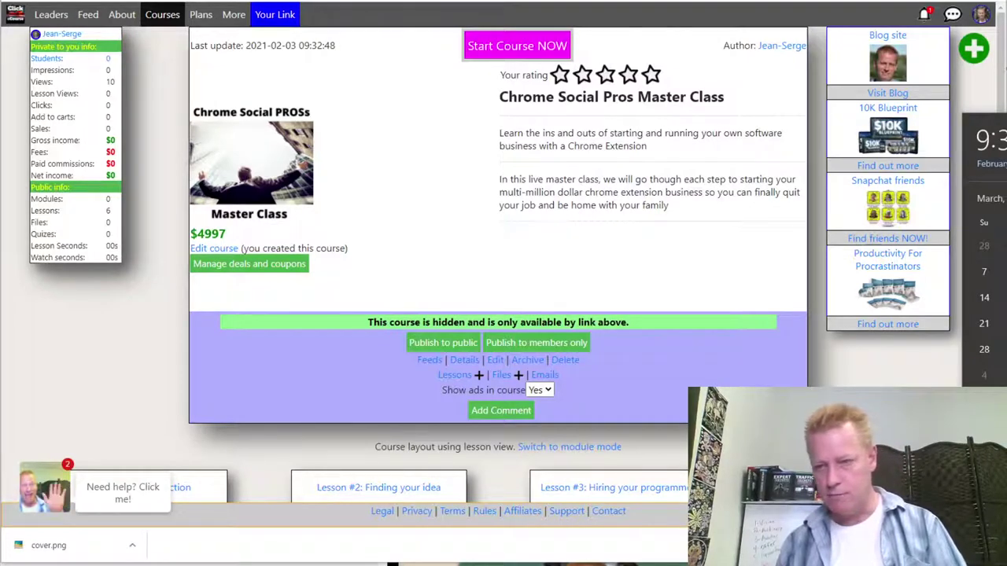
scroll(984, 298, "down", 1)
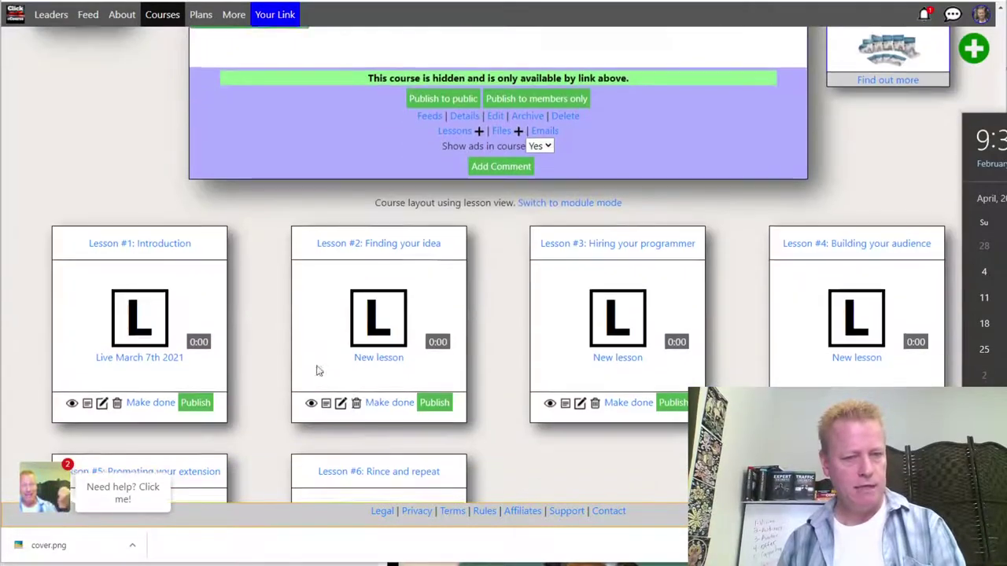
scroll(319, 369, "down", 3)
left_click(340, 401)
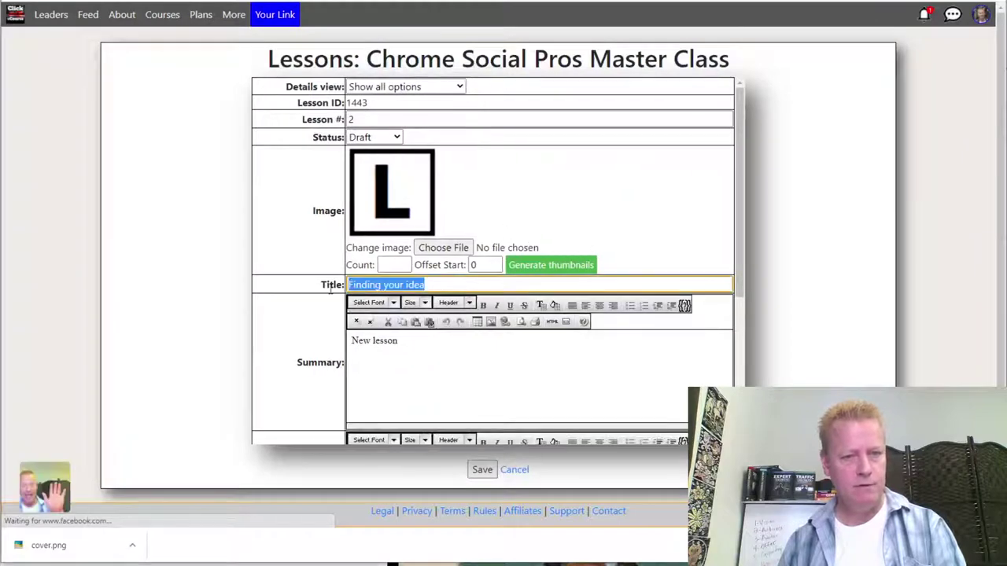
type("Live March")
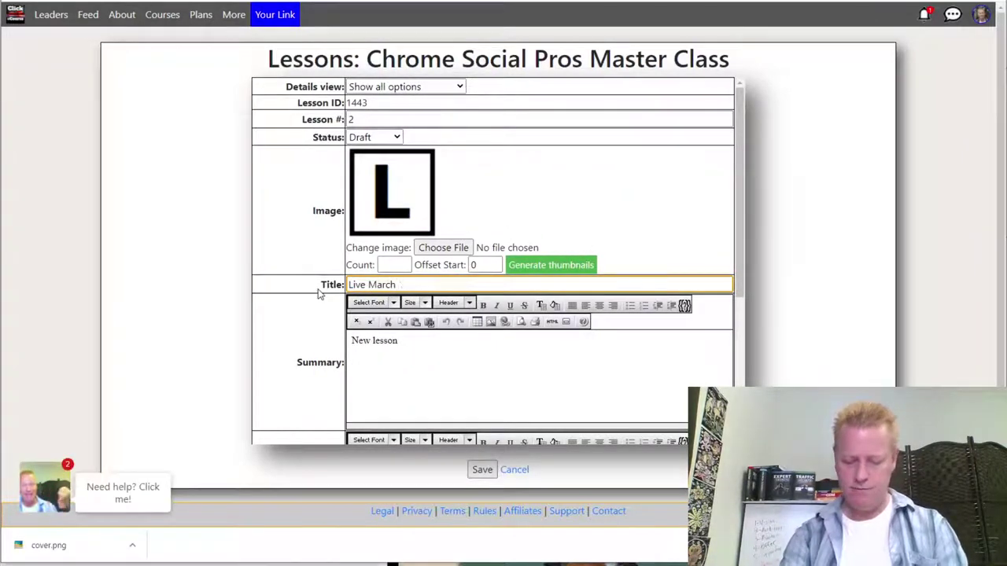
type("14th 2021")
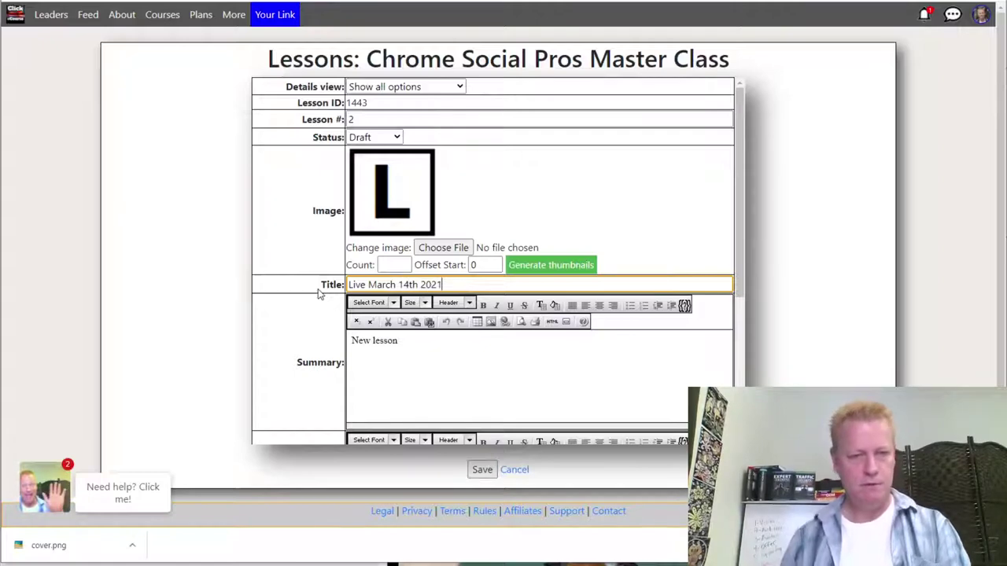
left_click(482, 470)
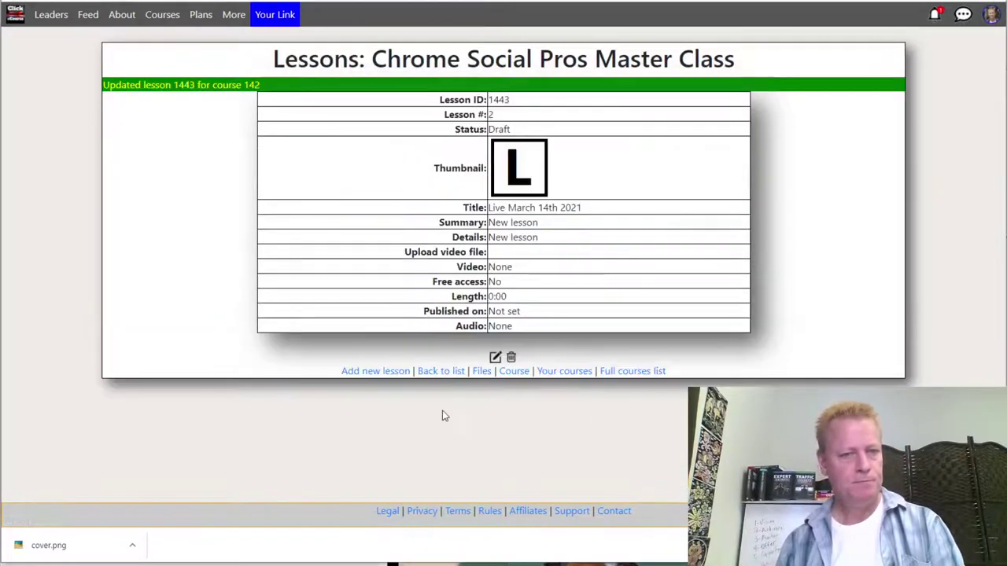
Move the text "Live March 14th 2021" from lesson 2's title into its summary, replacing the placeholder summary.
left_click(437, 371)
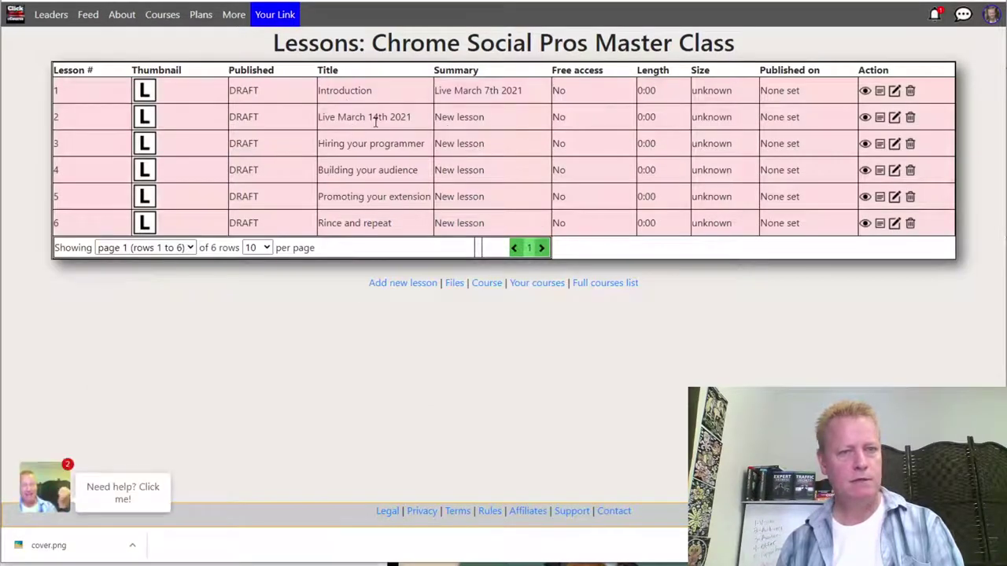
left_click(892, 118)
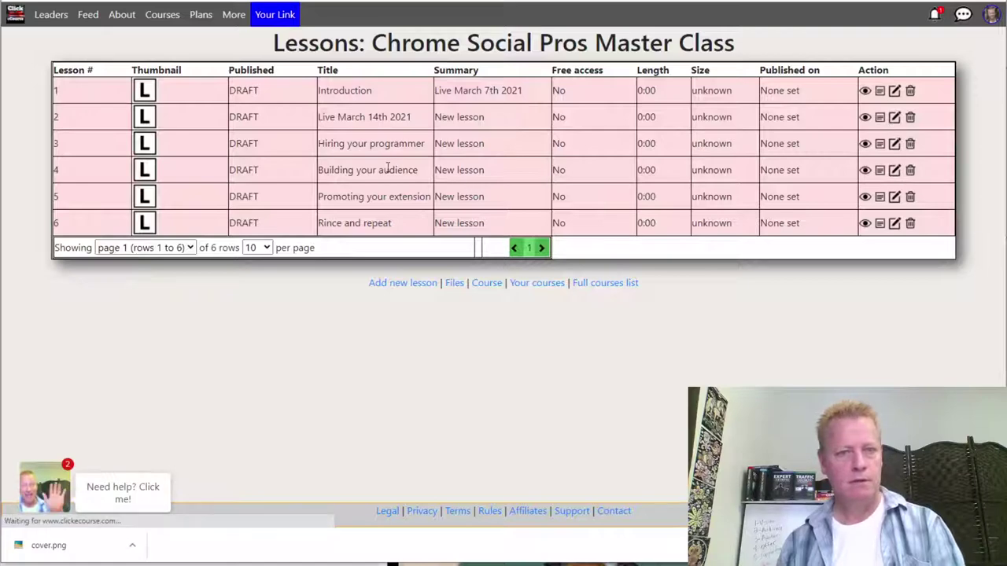
left_click_drag(458, 285, 326, 290)
key("ctrl+c")
key("Delete")
left_click_drag(409, 341, 341, 342)
key("ctrl+v")
left_click(366, 283)
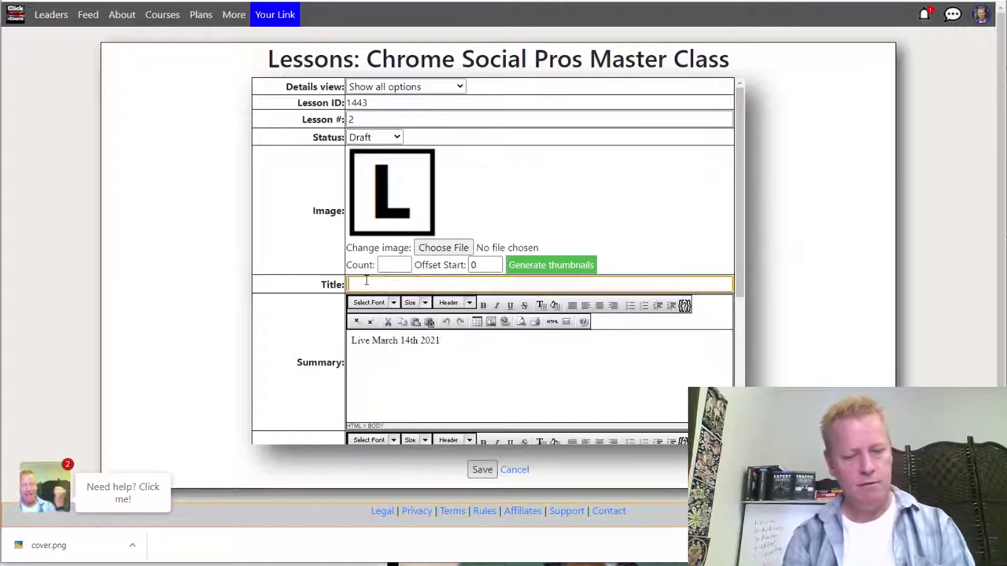
type("Ch")
key("BackSpace")
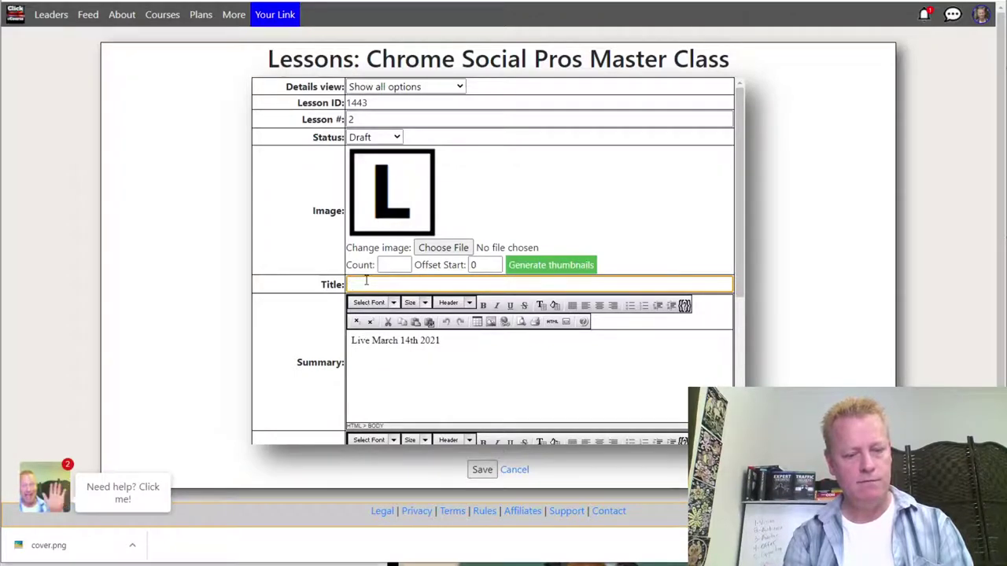
type("Choose")
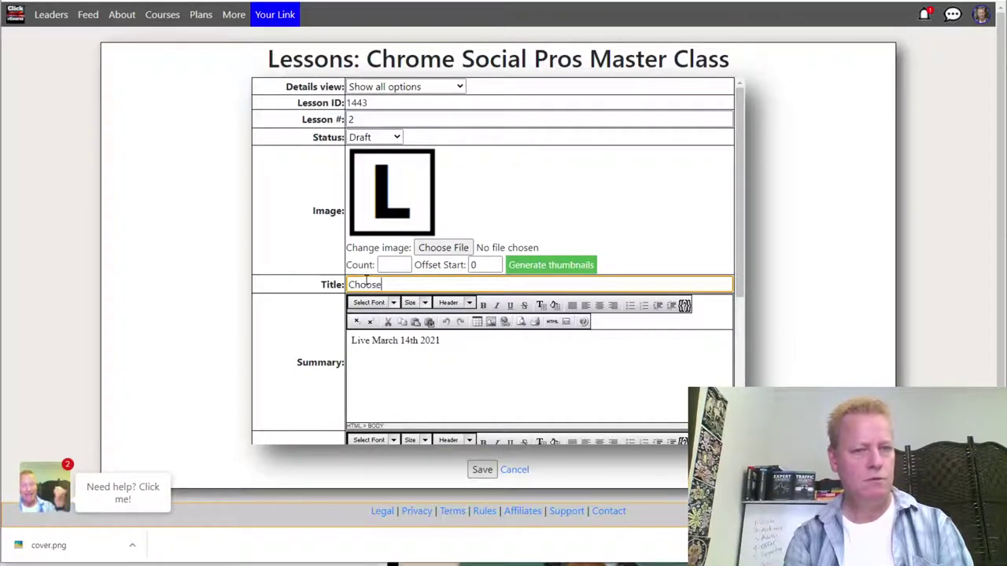
key("BackSpace")
key("BackSpace")
key("BackSpace")
key("BackSpace")
key("BackSpace")
key("BackSpace")
Title lesson 2 "Find your idea", save it, and return to the lesson list.
type("Find your idea")
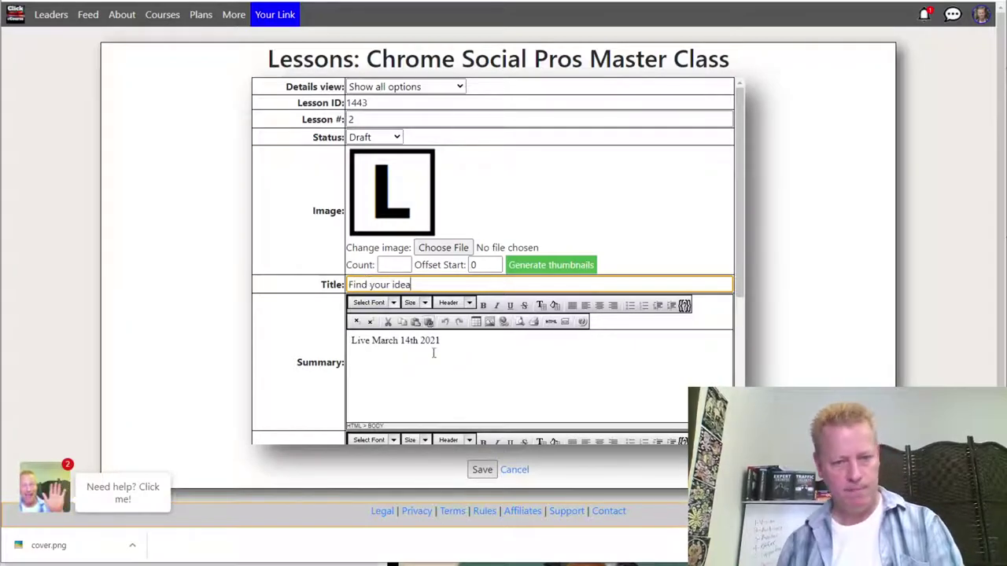
left_click(482, 470)
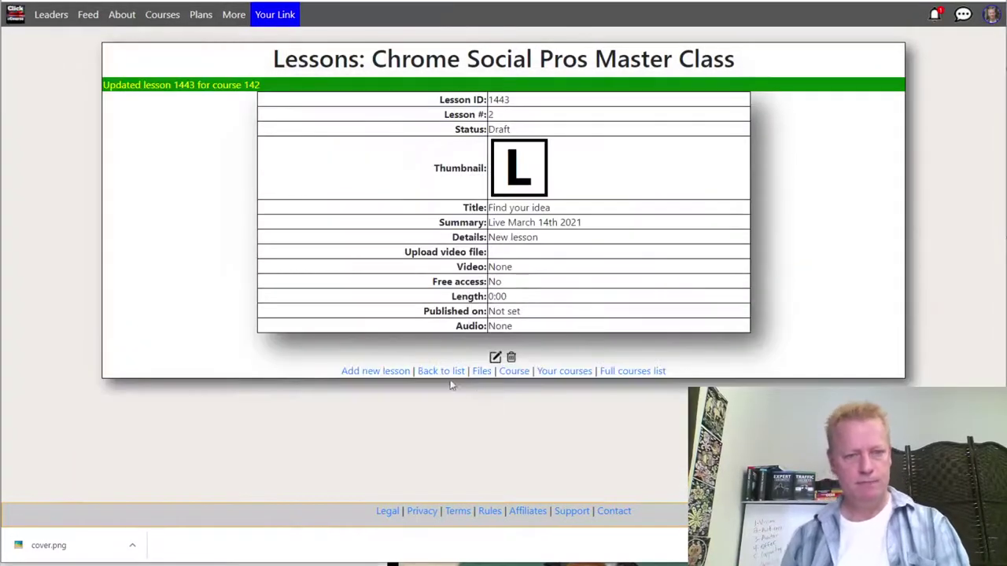
left_click(443, 372)
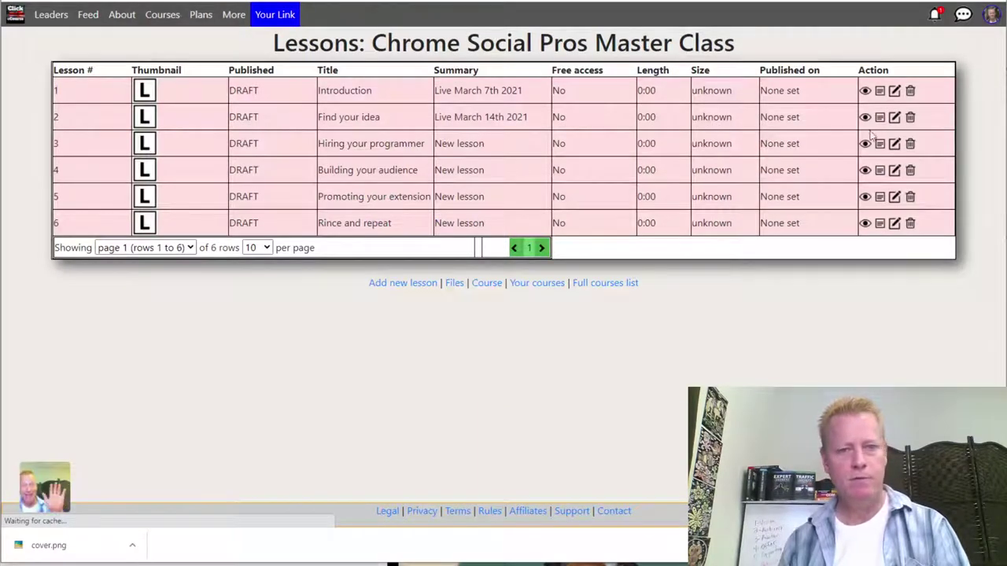
Set the summary of the "Hiring your programmer" lesson to "Live March 21st 2021" and save it.
left_click(894, 143)
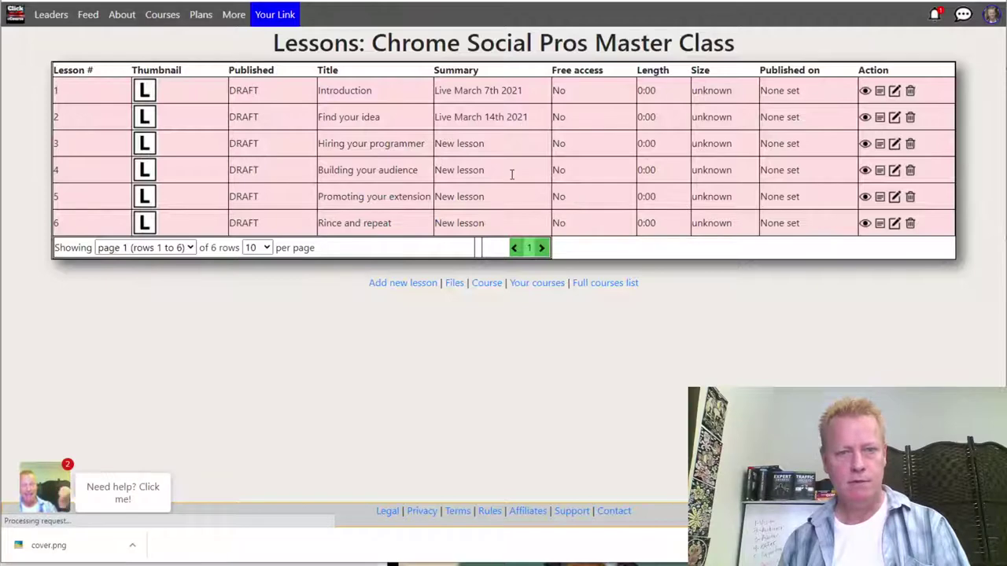
left_click_drag(398, 341, 316, 359)
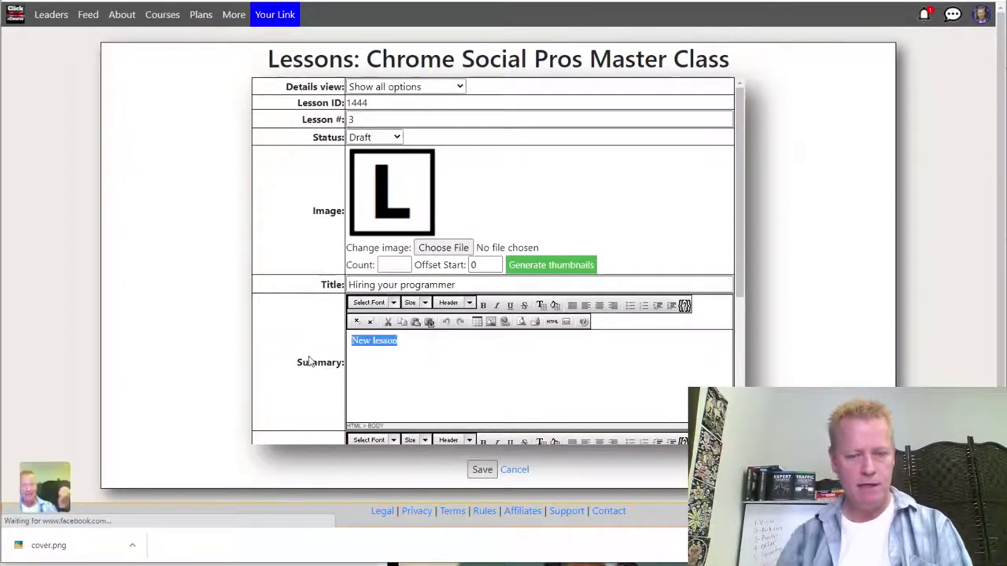
type("Live March ")
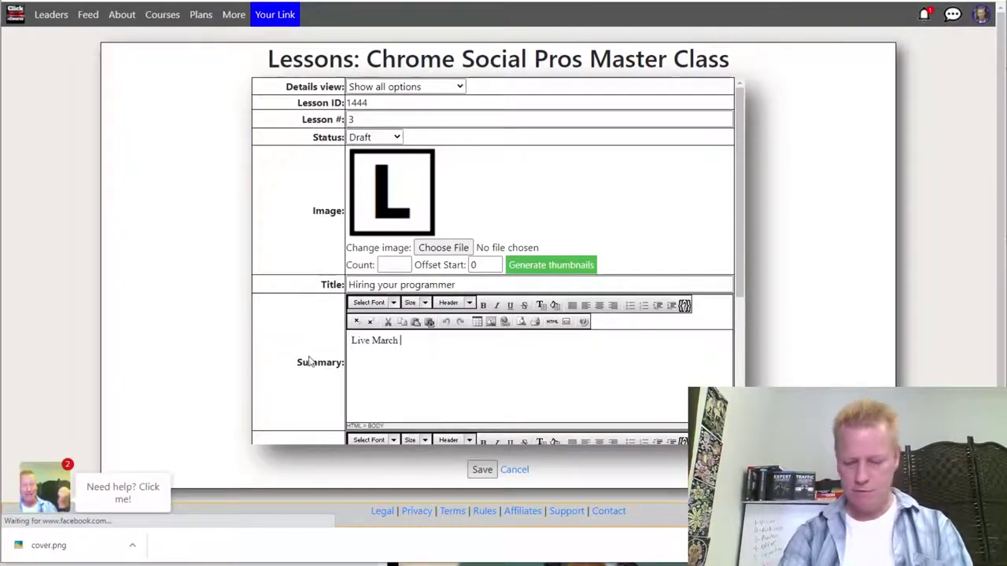
type("21st 2021")
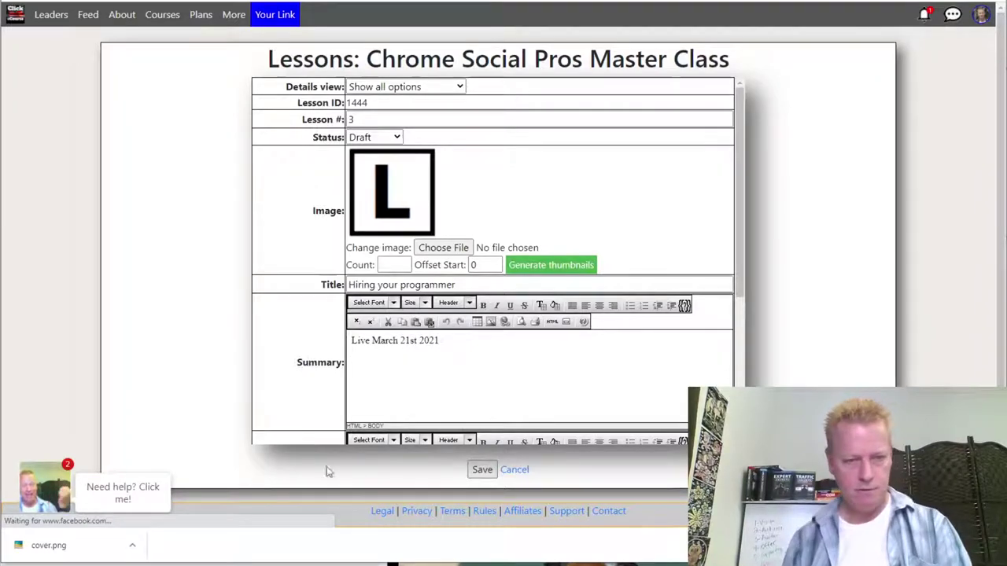
left_click(483, 470)
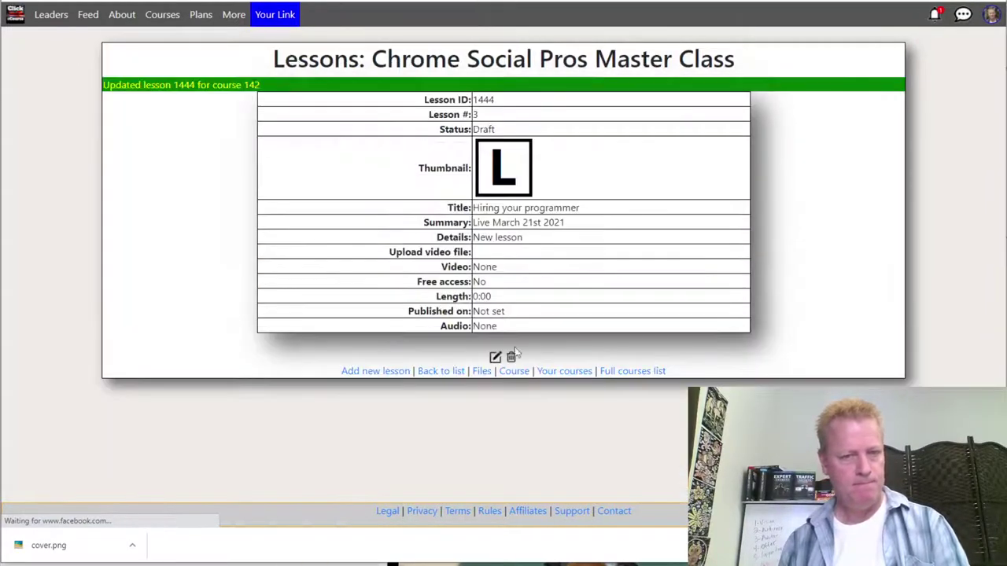
Set the summary of the "Building your audience" lesson to "Live March 28th, 2021" and save it.
left_click(429, 377)
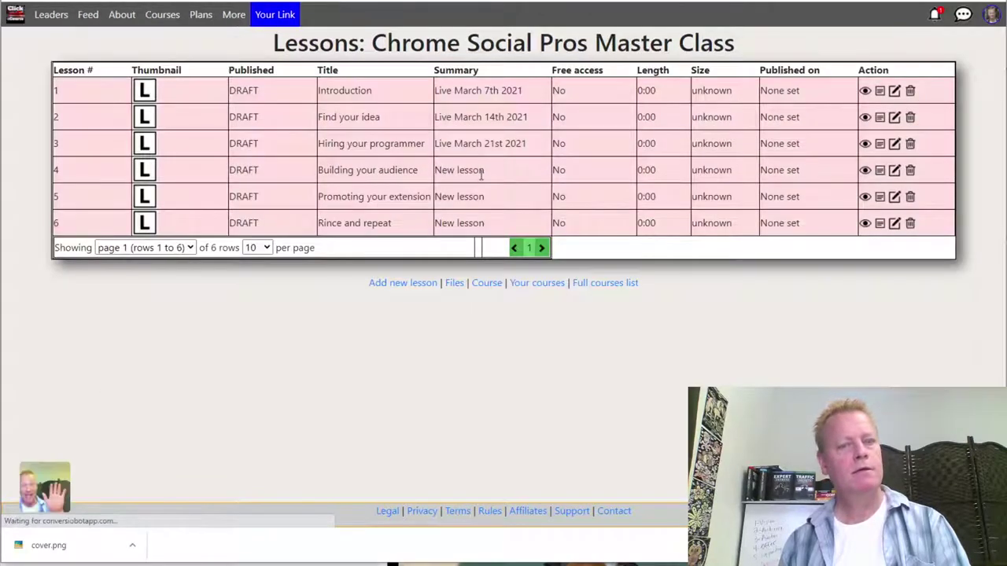
left_click(894, 170)
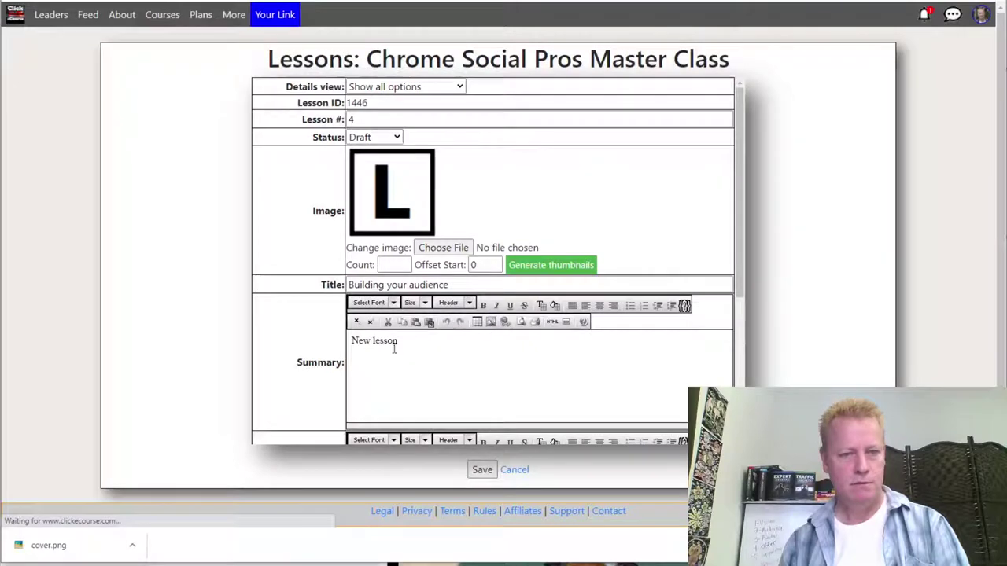
left_click_drag(393, 344, 333, 354)
type("Live March 28th, 2021")
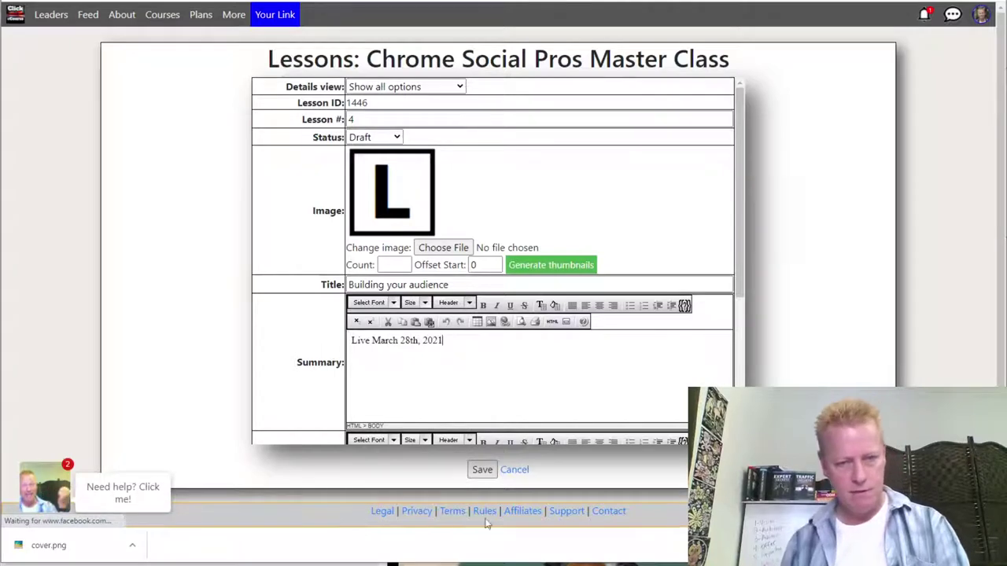
left_click(482, 470)
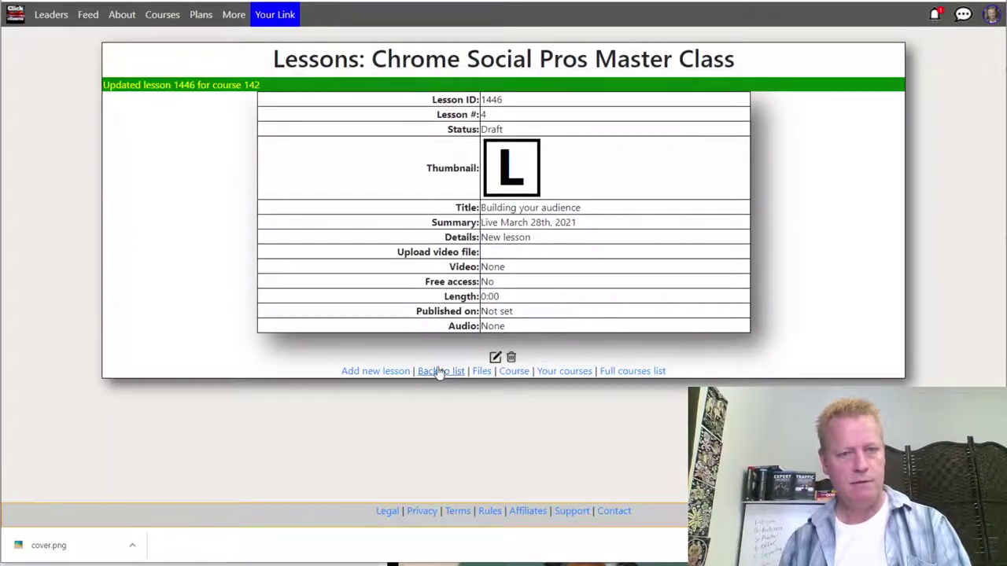
Set the summary of the "Promoting your extension" lesson to "Live April 4th, 2021" and save it.
left_click(441, 370)
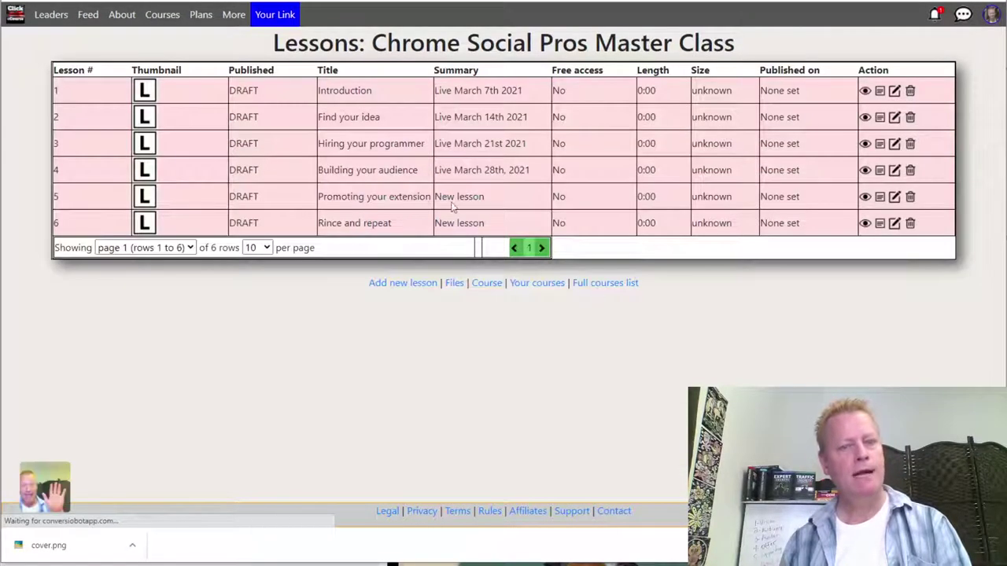
left_click(894, 198)
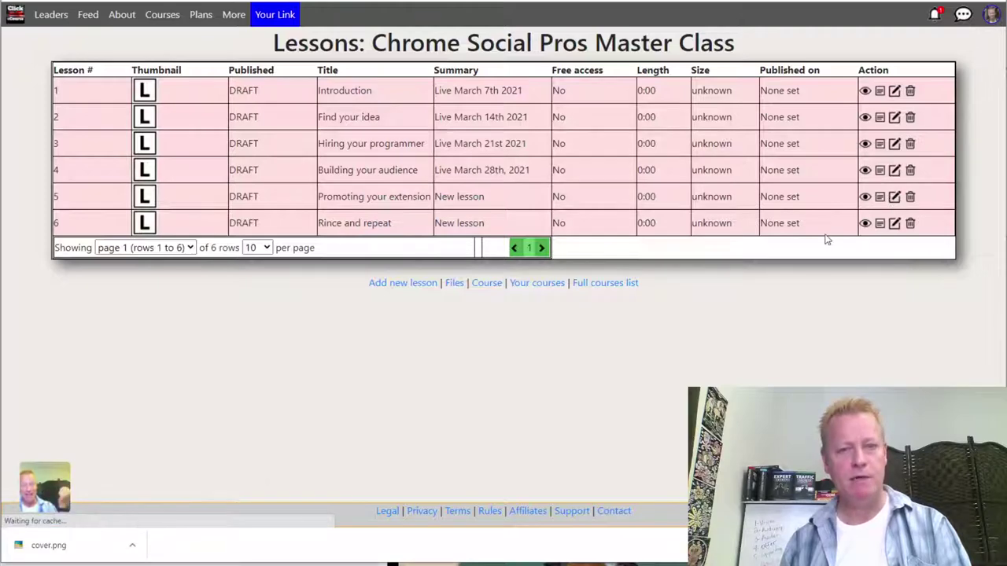
left_click_drag(413, 350, 321, 349)
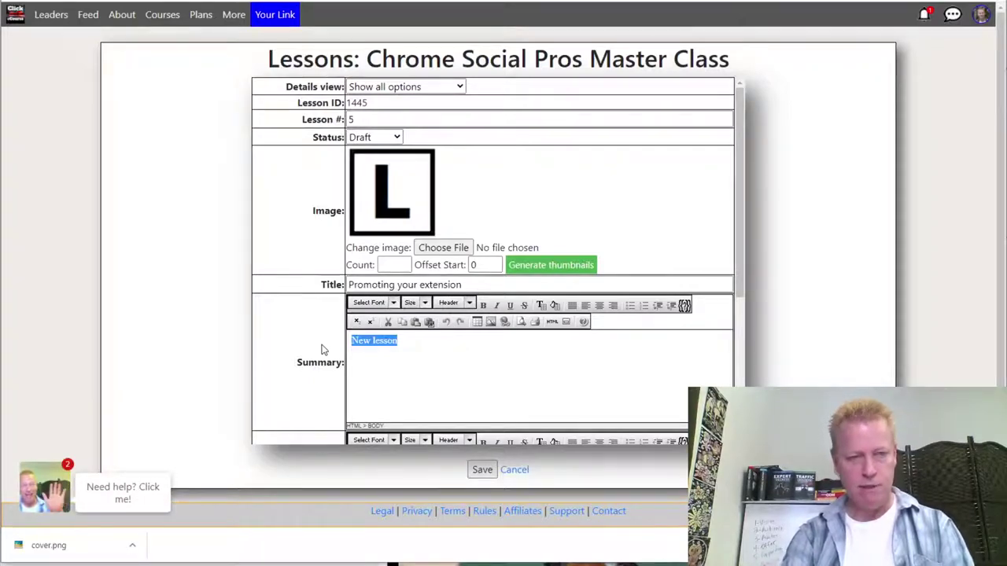
type("Live ")
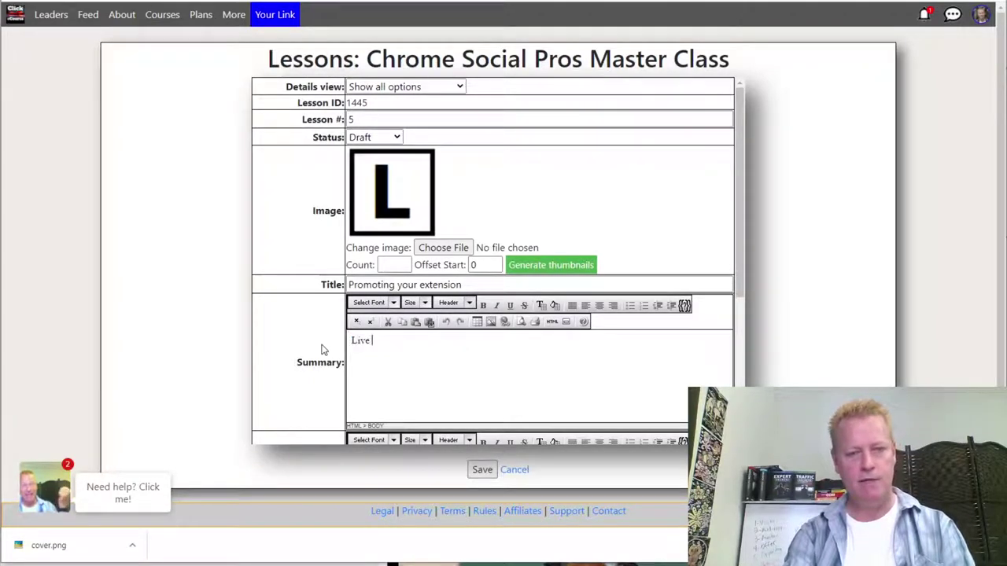
type("Apri 4th, 2021")
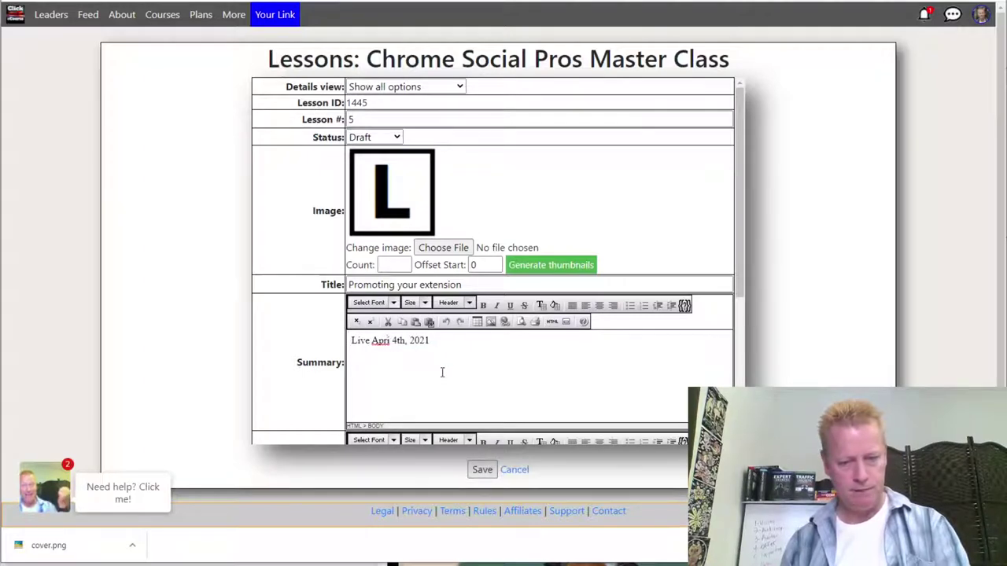
type("l")
left_click(482, 469)
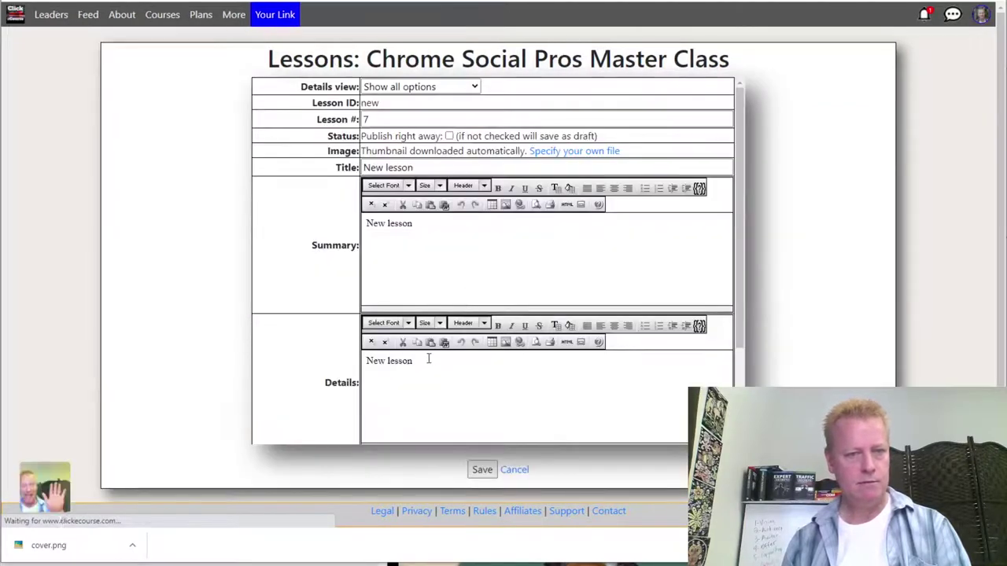
Cancel the new lesson form, then set the "Rince and repeat" lesson's summary to "Live April 11th, 2021" and save it.
left_click_drag(430, 235, 349, 239)
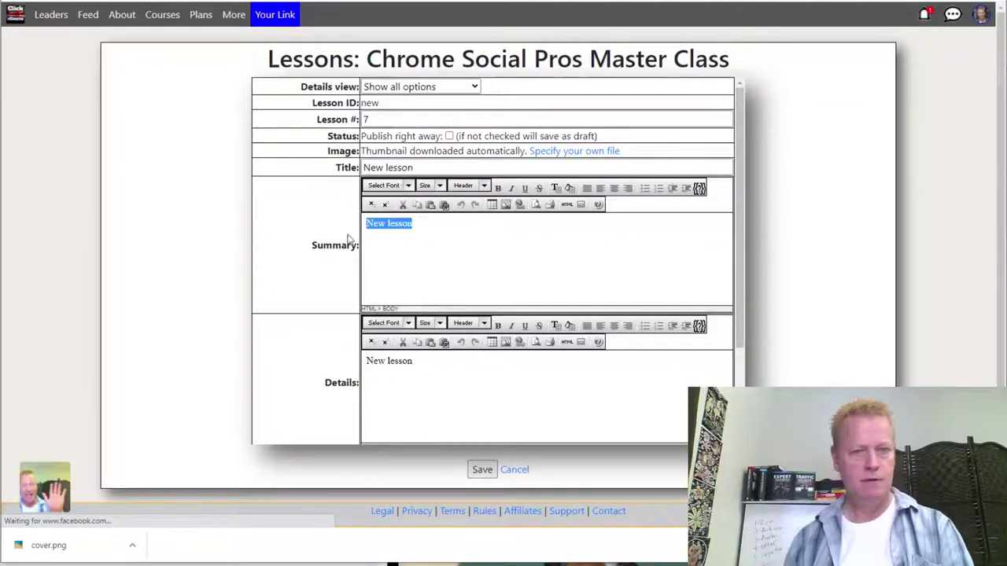
left_click(515, 469)
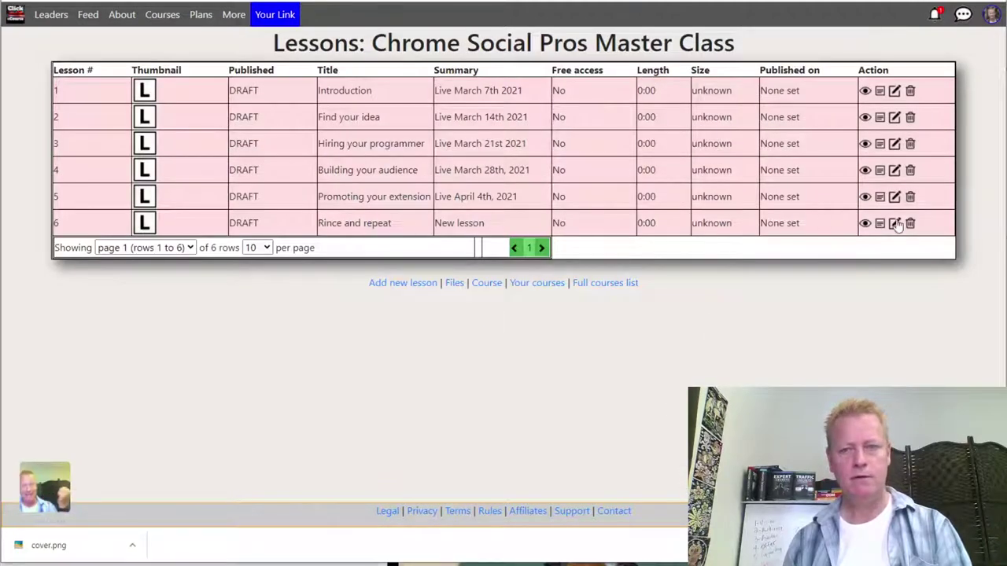
left_click(897, 225)
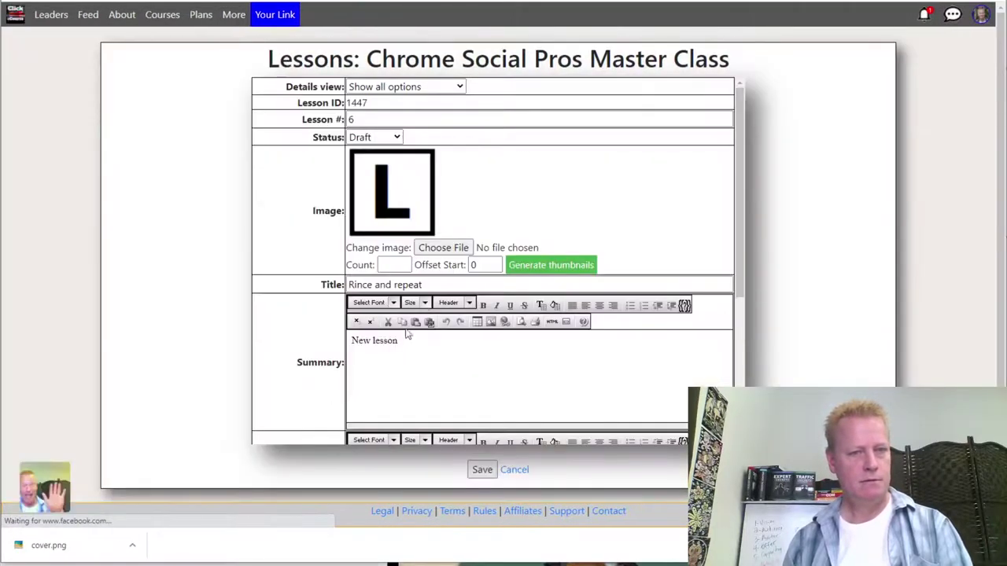
left_click_drag(407, 344, 284, 356)
type("Live ")
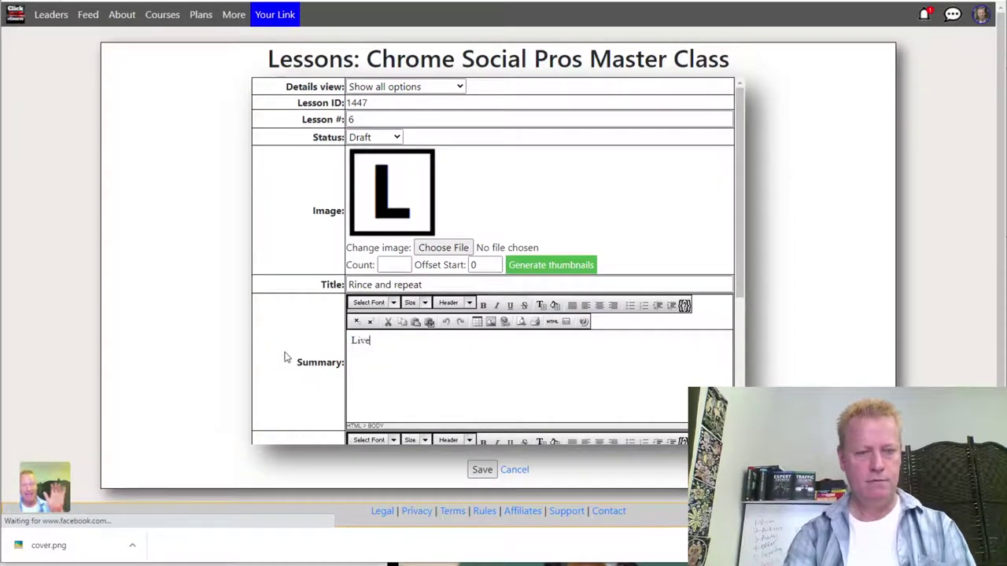
type("M")
key("BackSpace")
type("Apr")
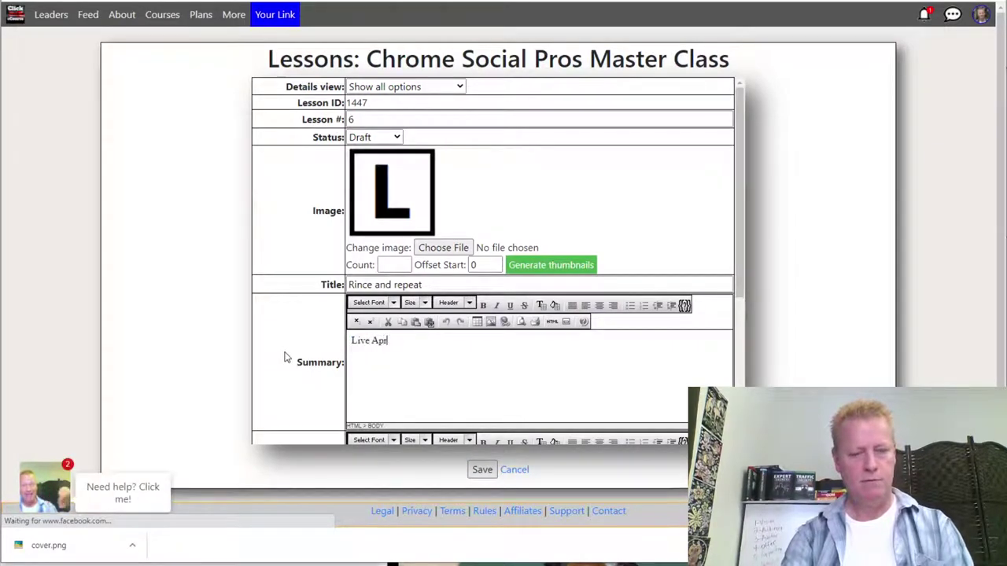
type("il 11th, 2021")
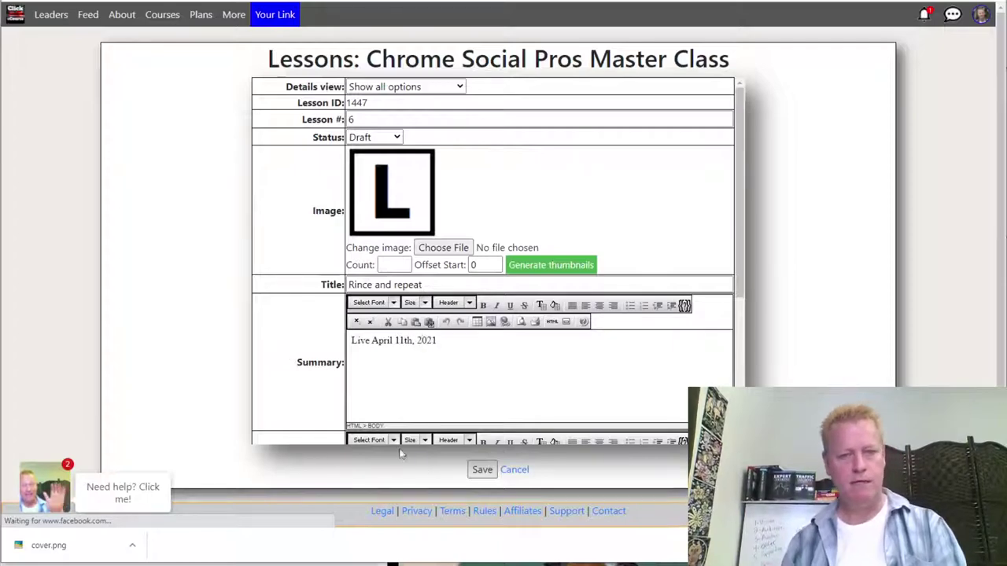
left_click(483, 469)
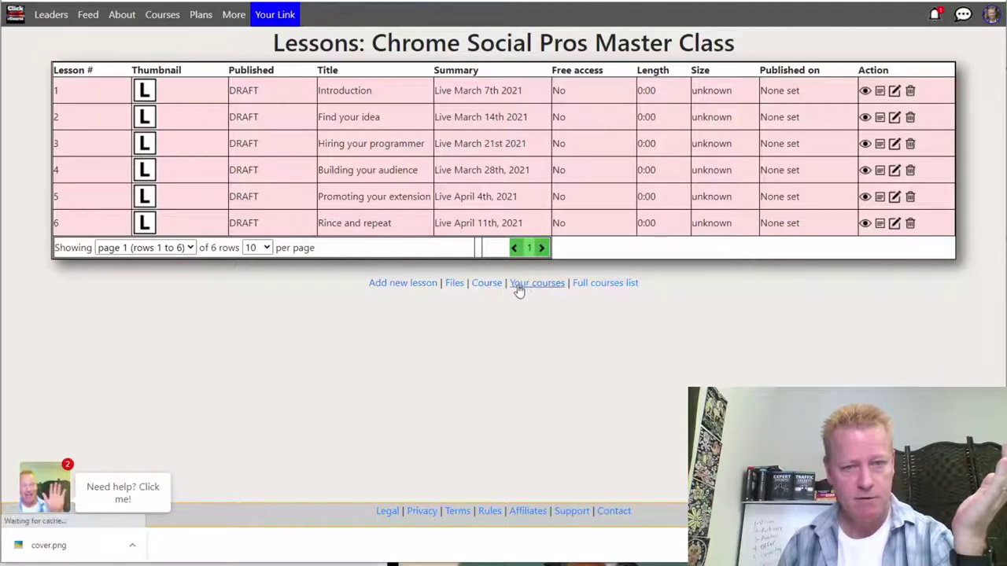
Open the course page and publish all six lessons, from "Introduction" to "Rince and repeat".
left_click(493, 285)
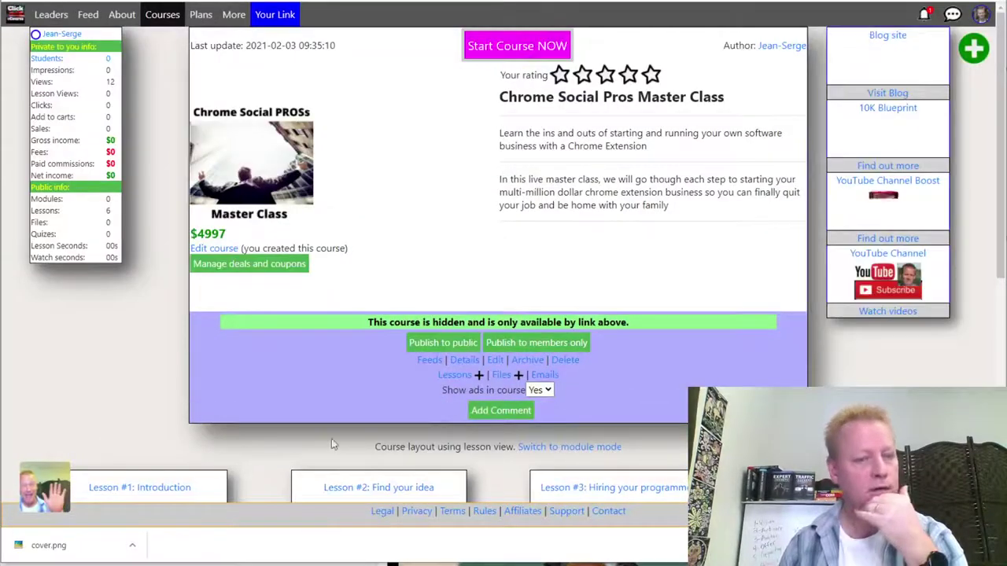
scroll(580, 417, "down", 4)
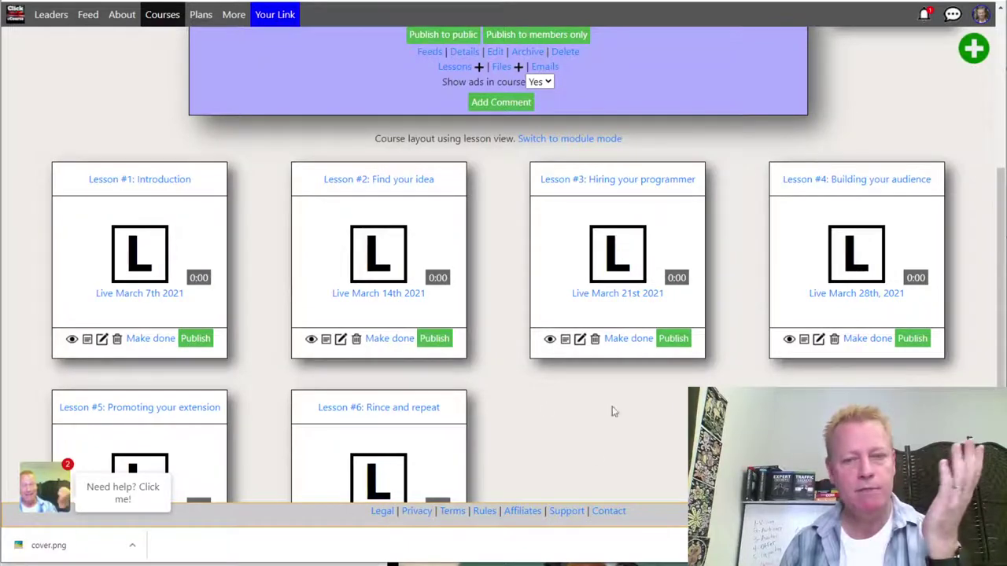
left_click(195, 340)
left_click(434, 338)
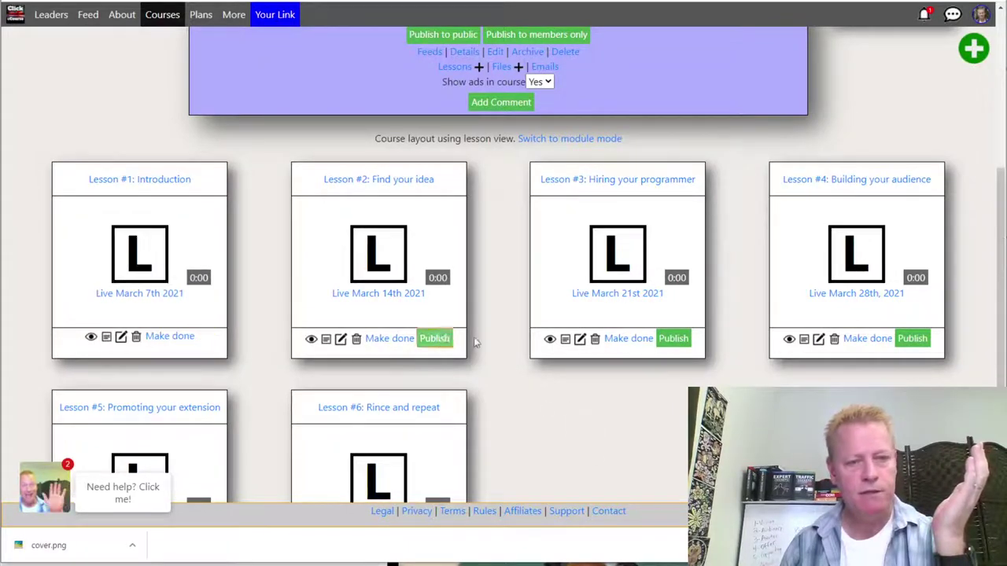
left_click(673, 338)
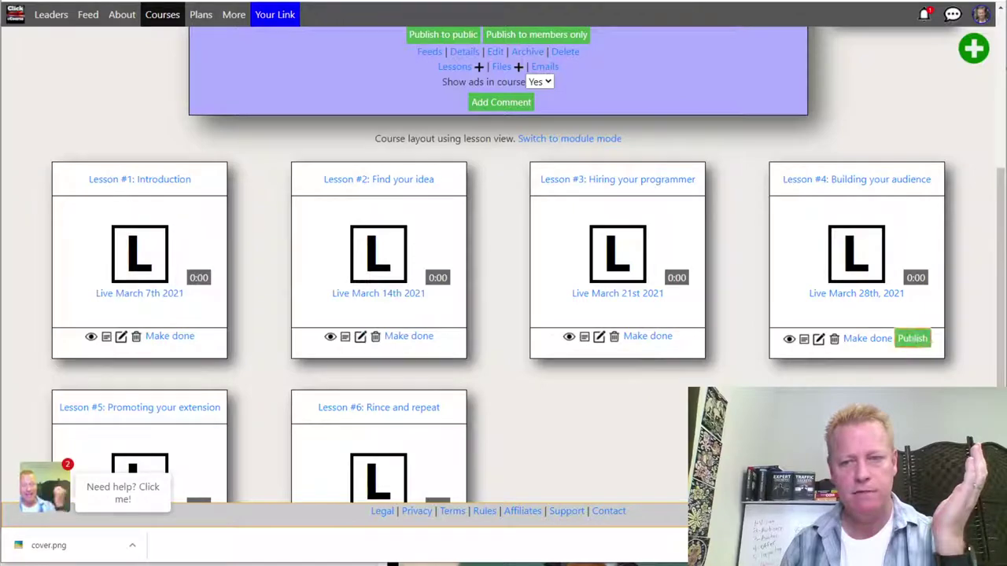
left_click(913, 338)
scroll(580, 452, "down", 2)
left_click_drag(259, 452, 305, 480)
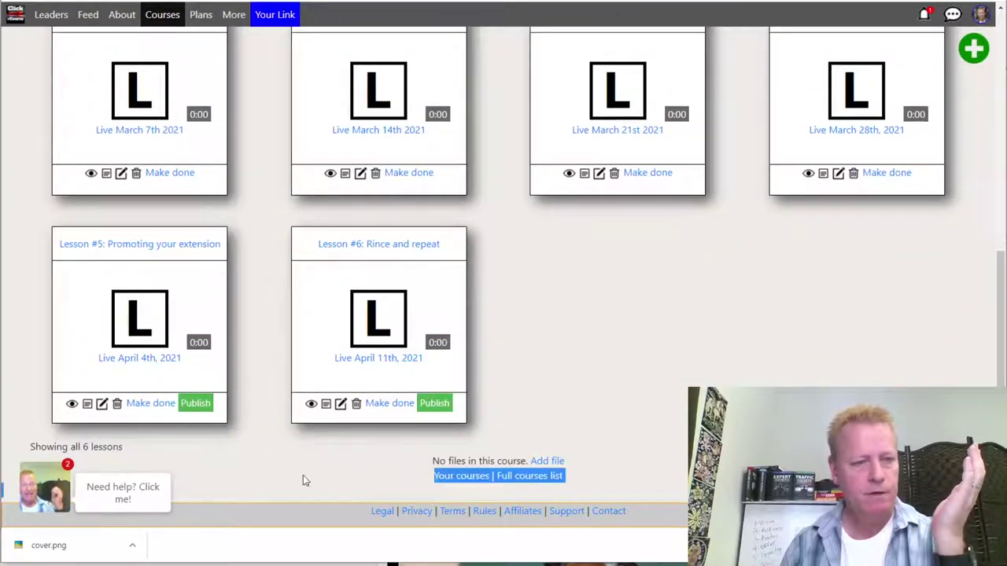
left_click(195, 402)
left_click(434, 403)
left_click(529, 408)
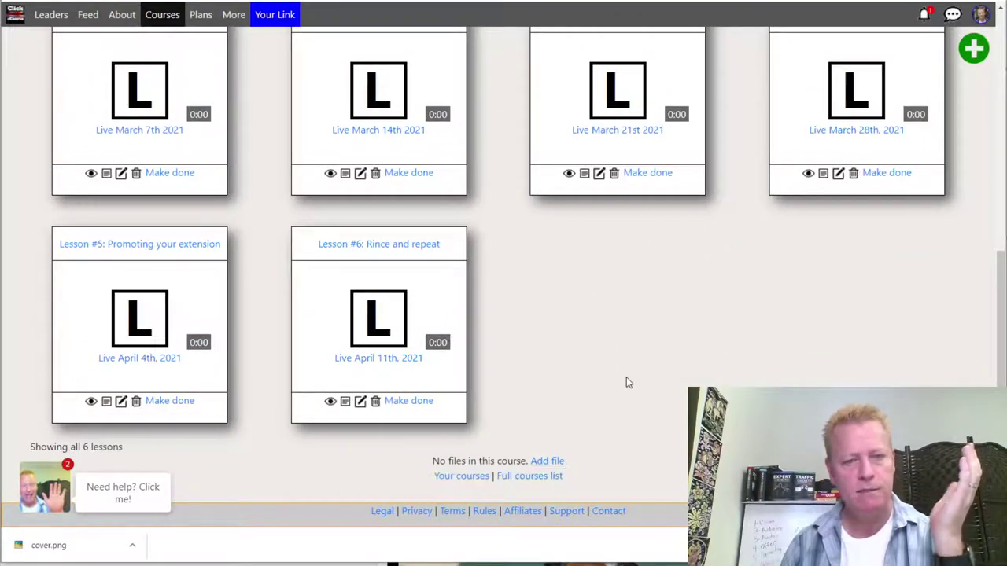
scroll(627, 382, "up", 4)
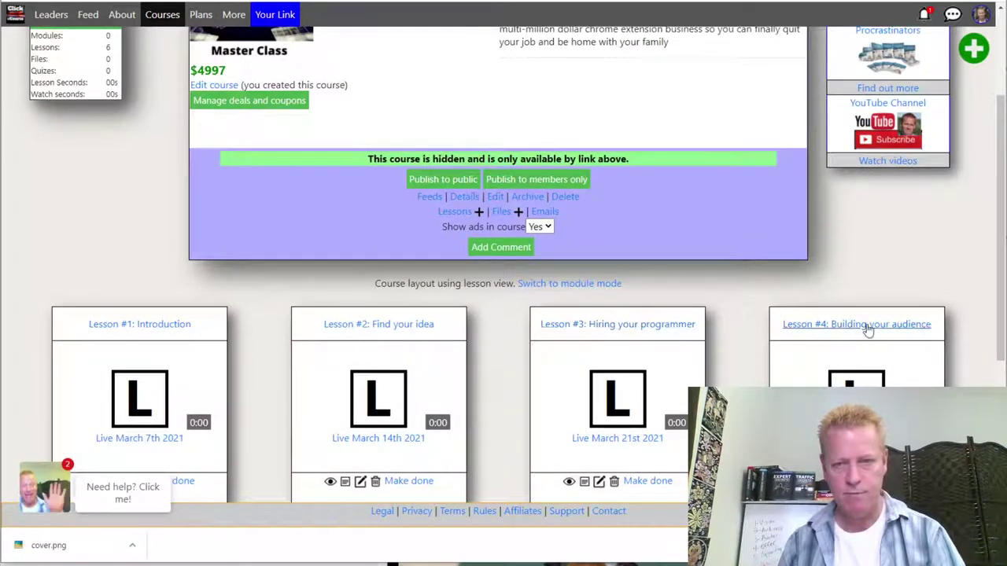
scroll(862, 326, "down", 1)
scroll(400, 417, "down", 2)
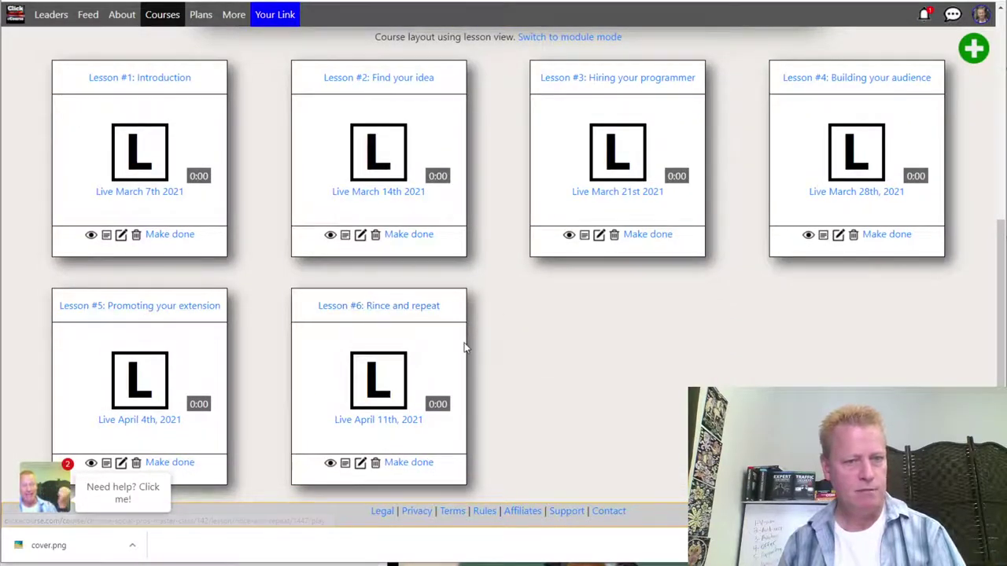
scroll(464, 347, "up", 3)
scroll(496, 405, "up", 2)
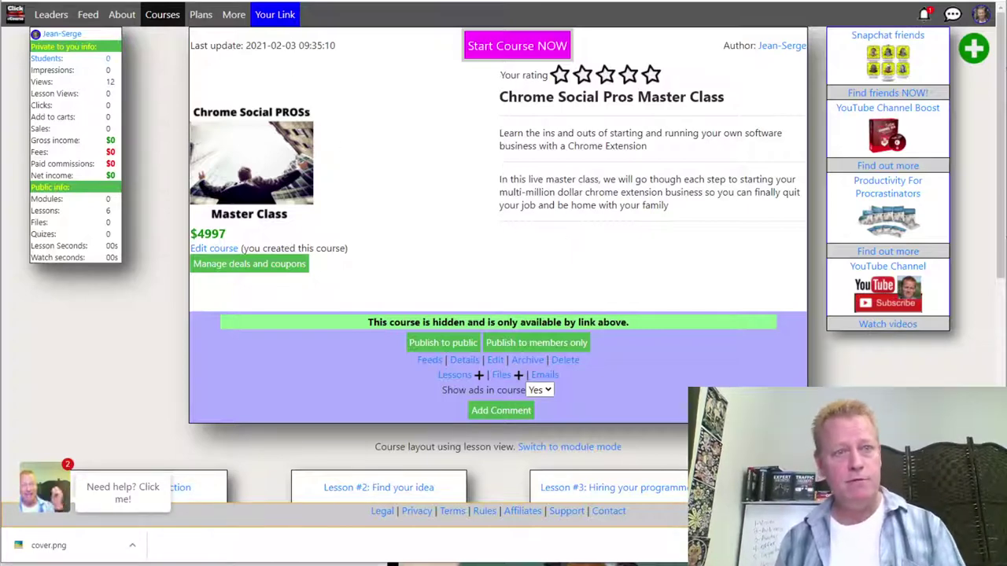
Switch to the "Chrome extension business 5 day challenge" Facebook group and look through its posts.
key("F5")
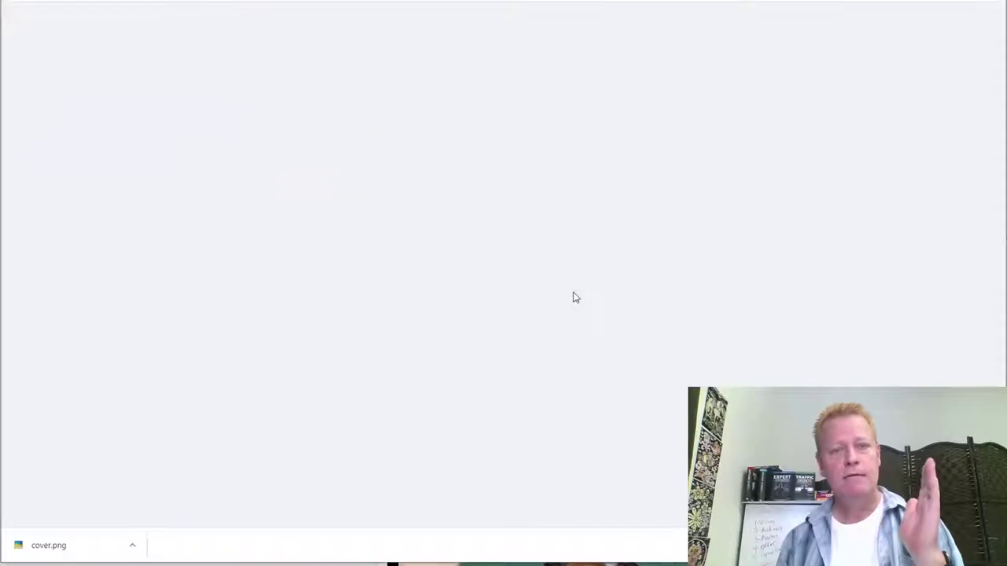
scroll(539, 344, "down", 5)
scroll(546, 347, "down", 3)
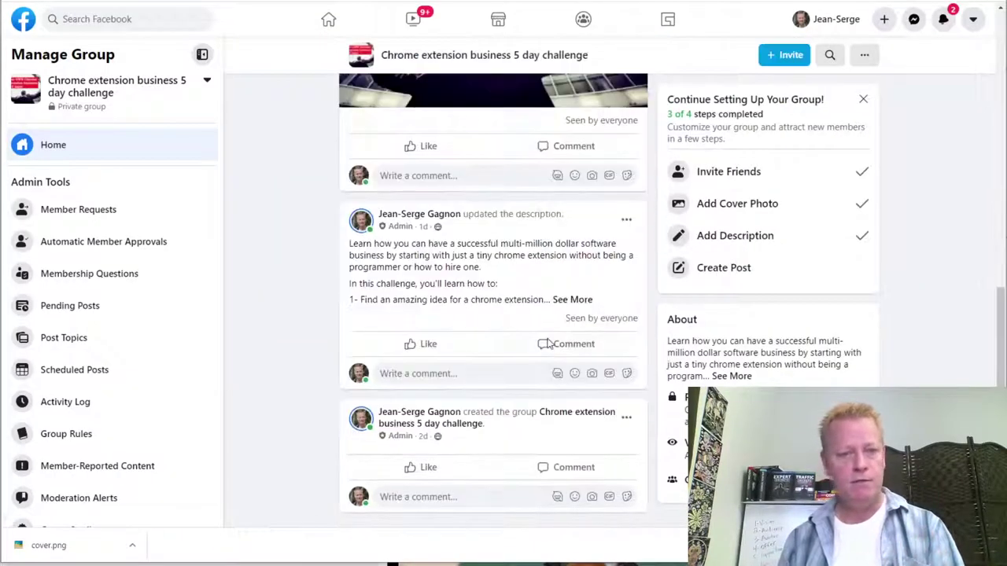